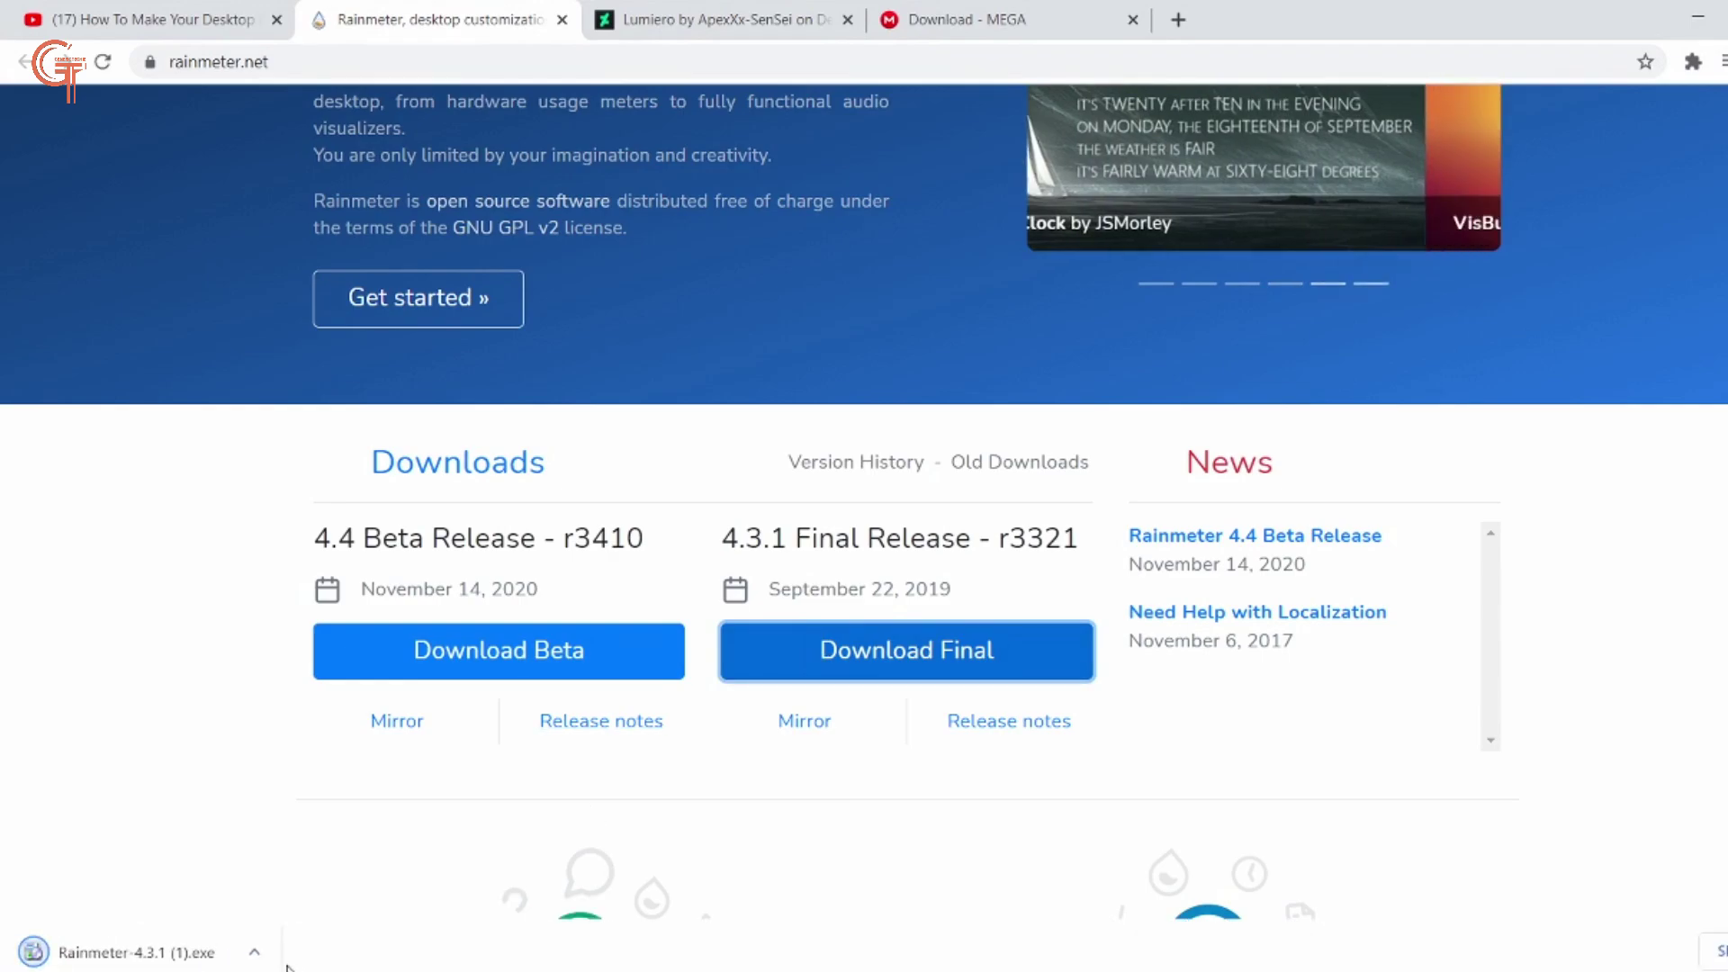
- Run the downloaded Rainmeter-4.3.1 (1) installer in English and continue to the install options
click(259, 956)
click(354, 871)
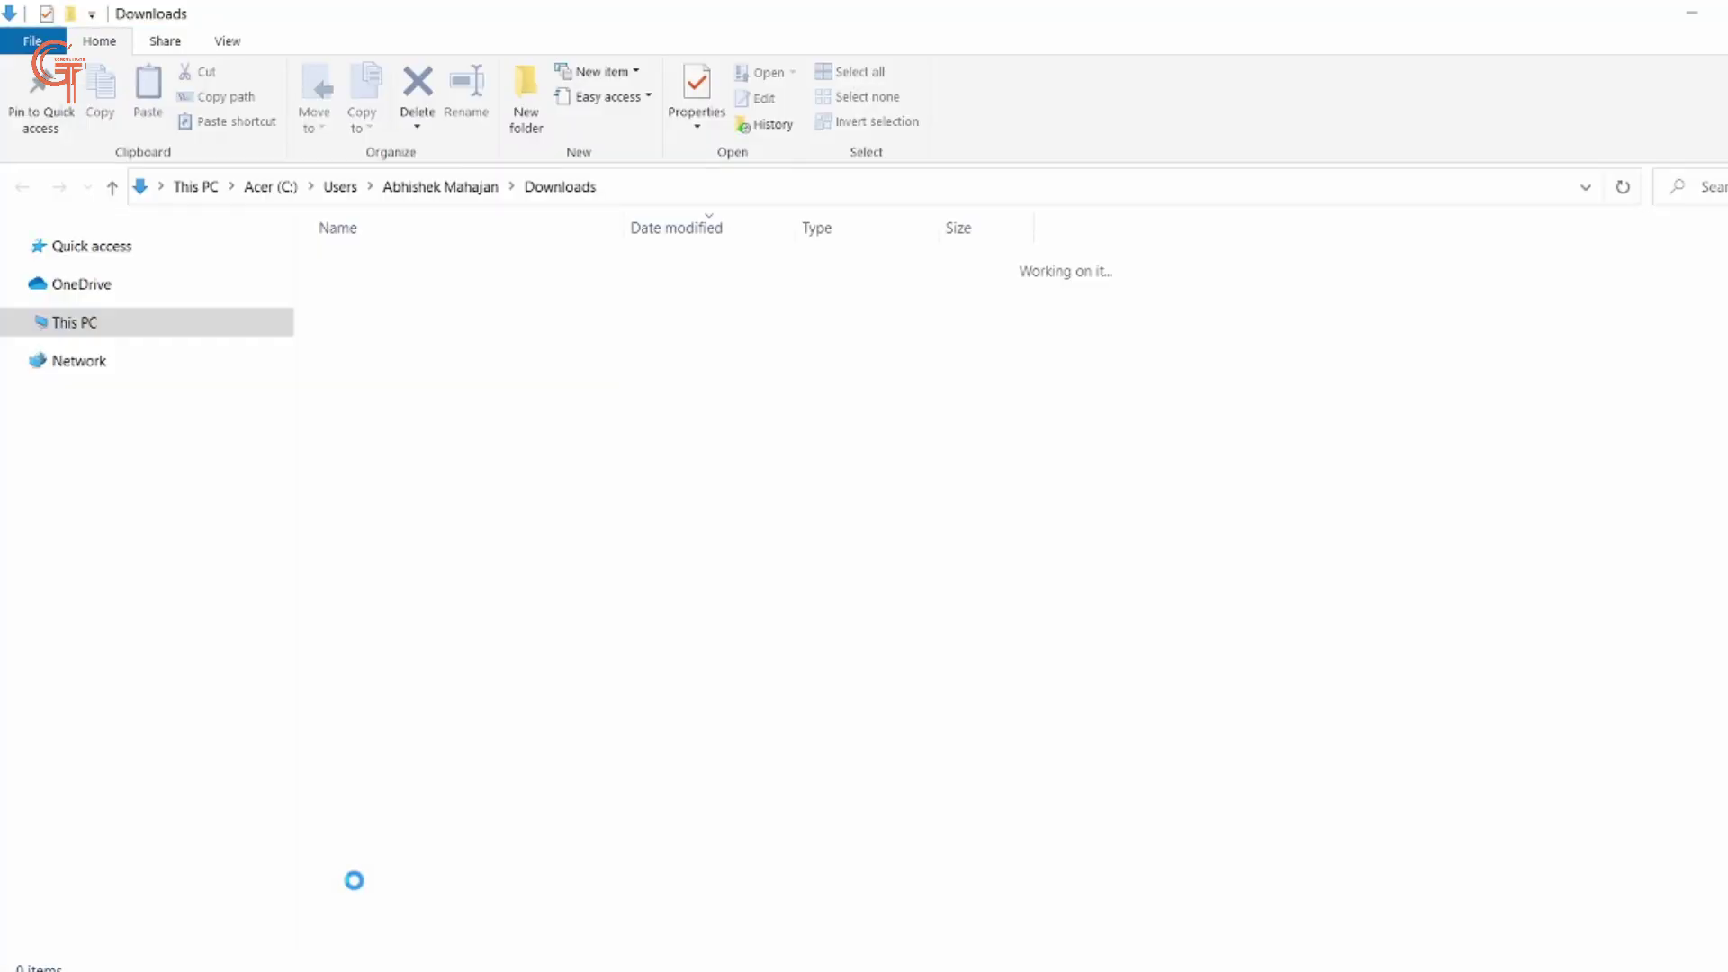
double_click(522, 295)
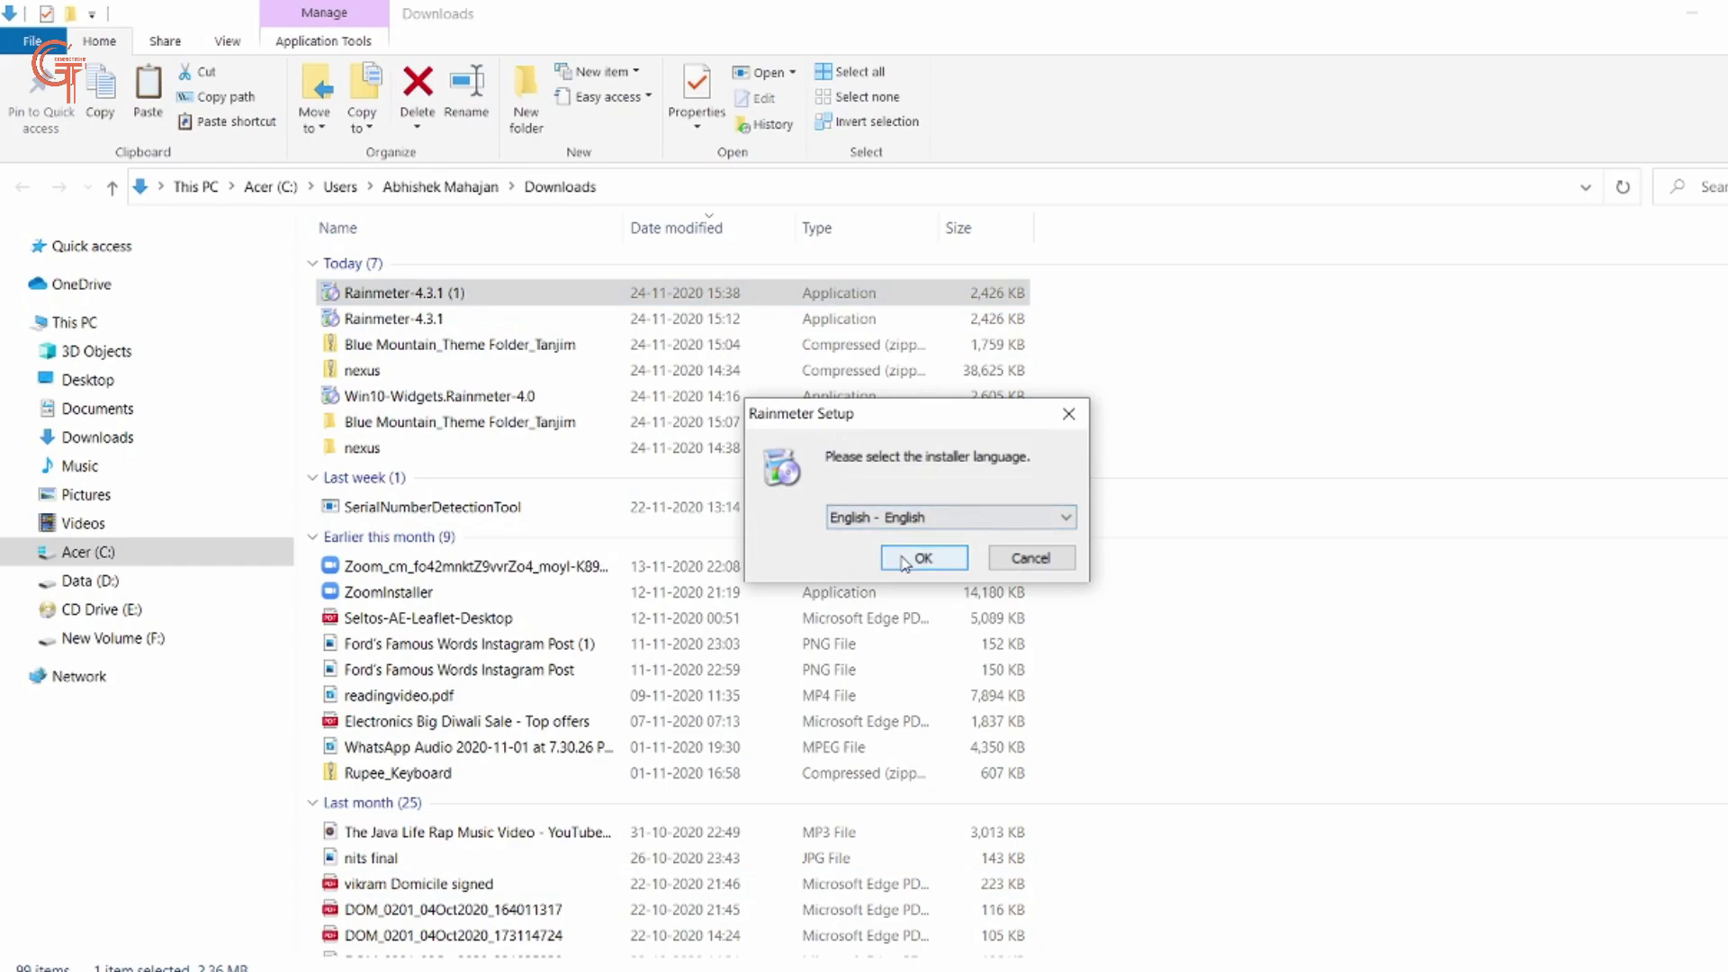
click(905, 563)
click(1044, 691)
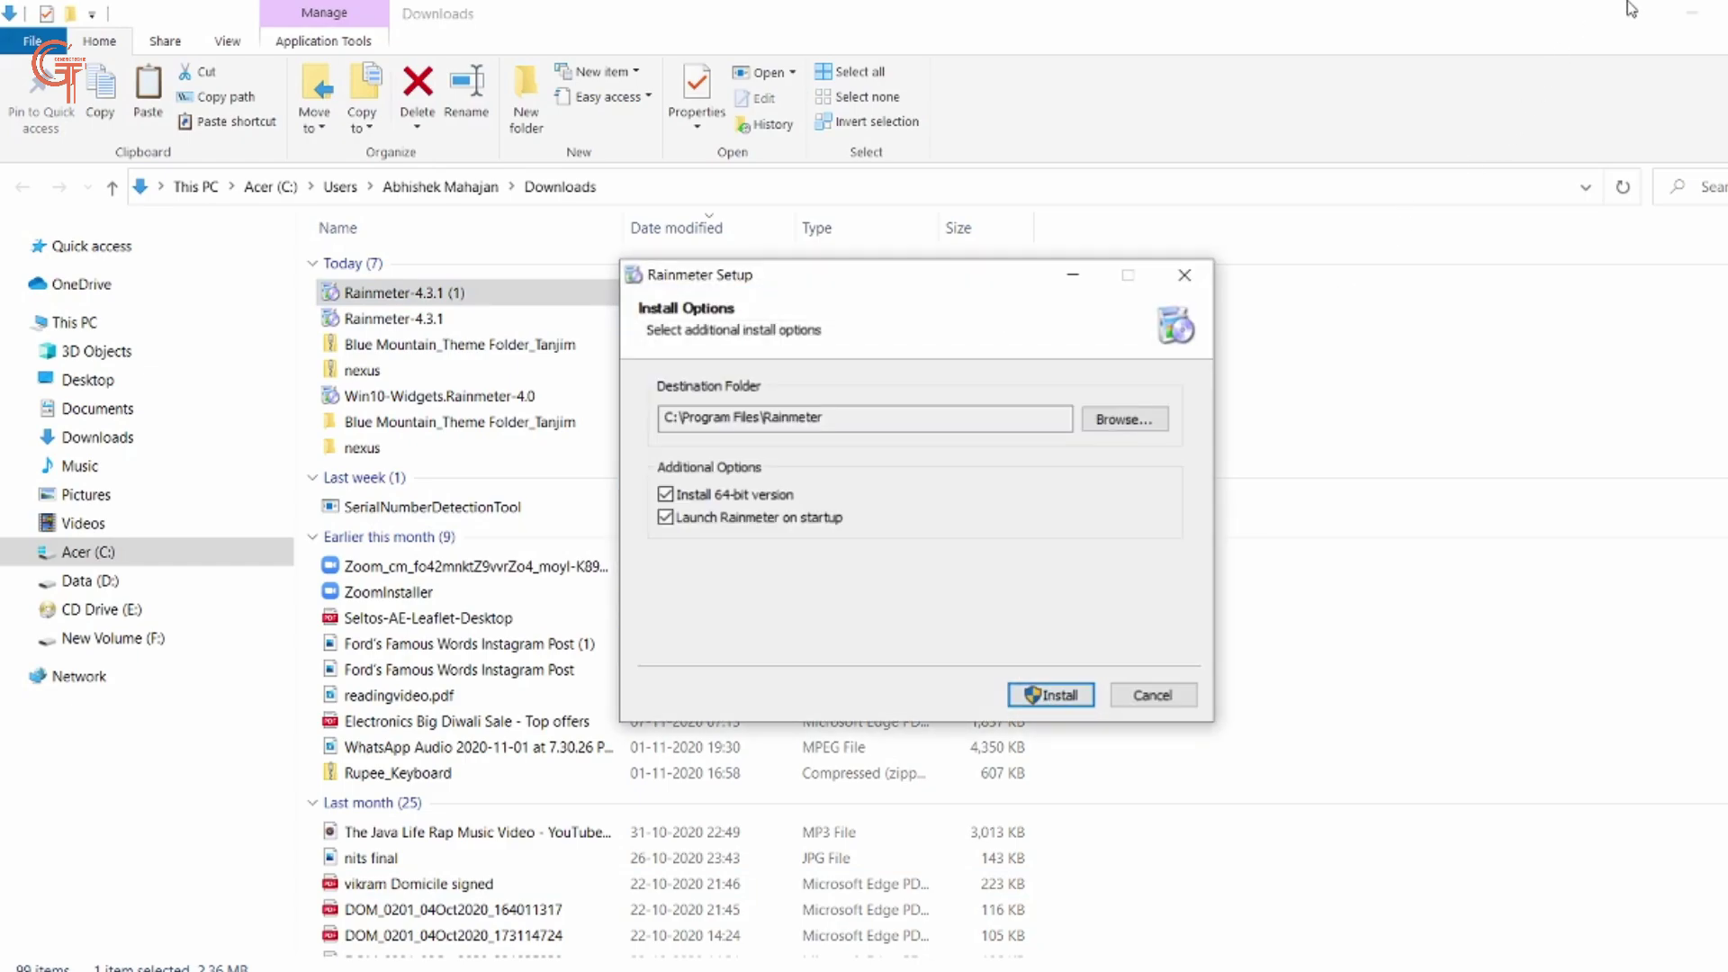
- Install the 64-bit version of Rainmeter in C:\Program Files\Rainmeter with launch on startup, and finish setup with Run Rainmeter enabled
click(1692, 13)
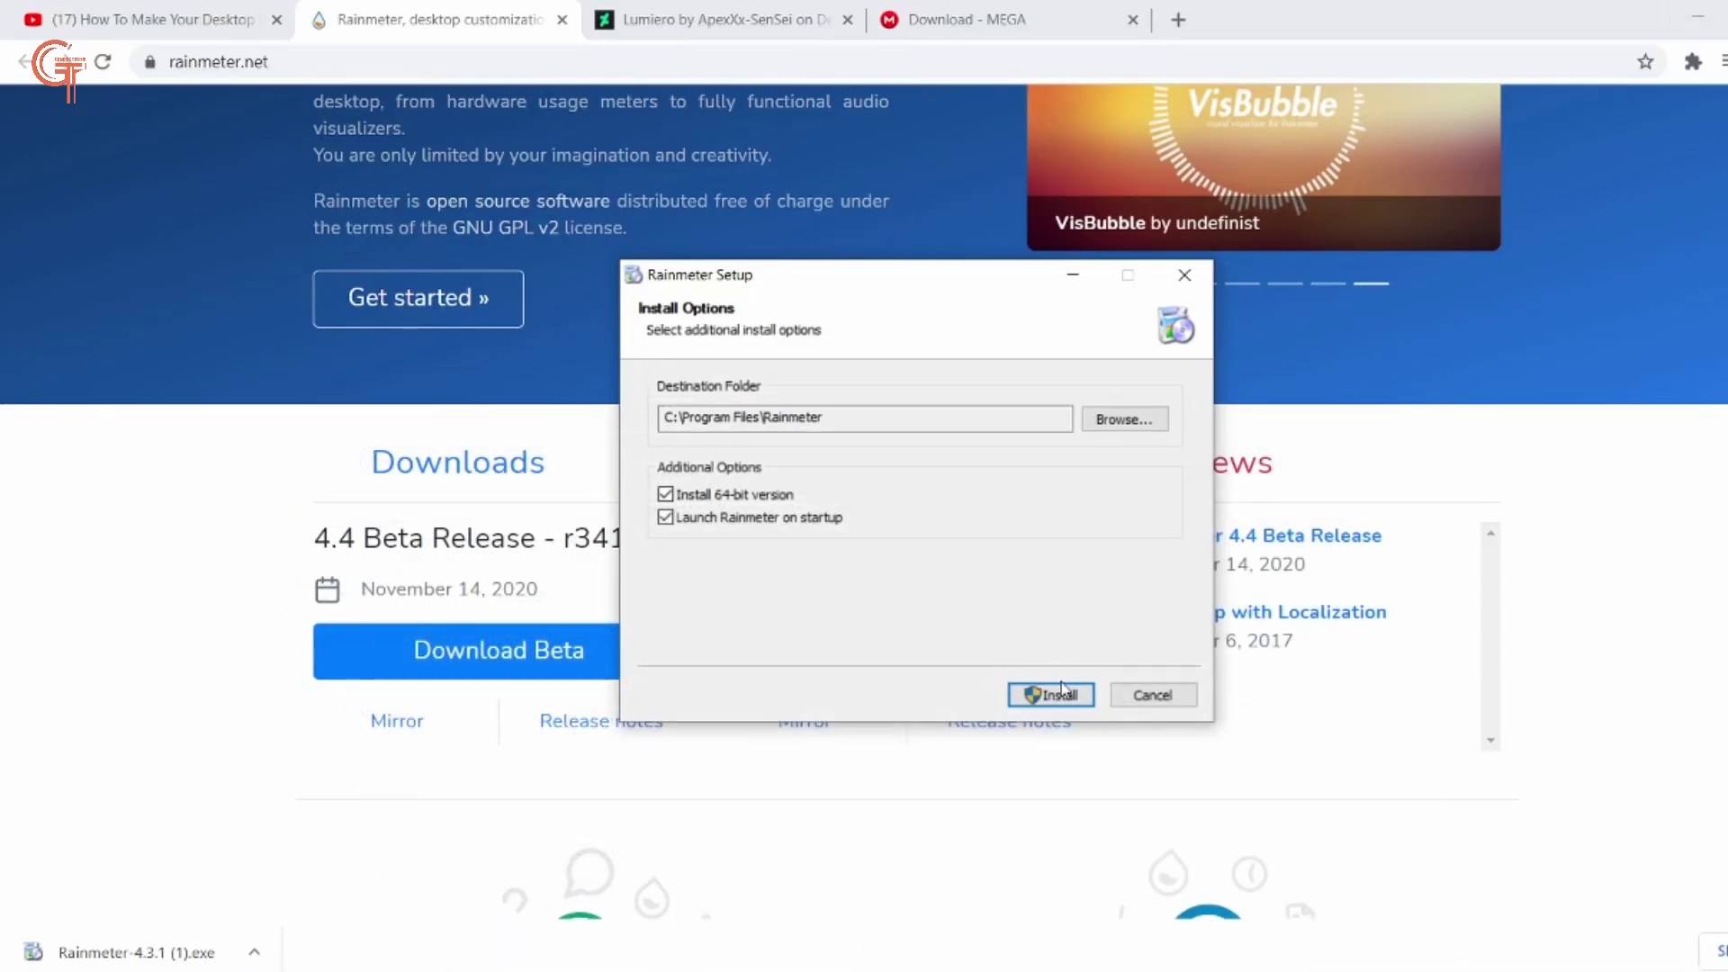
click(1690, 14)
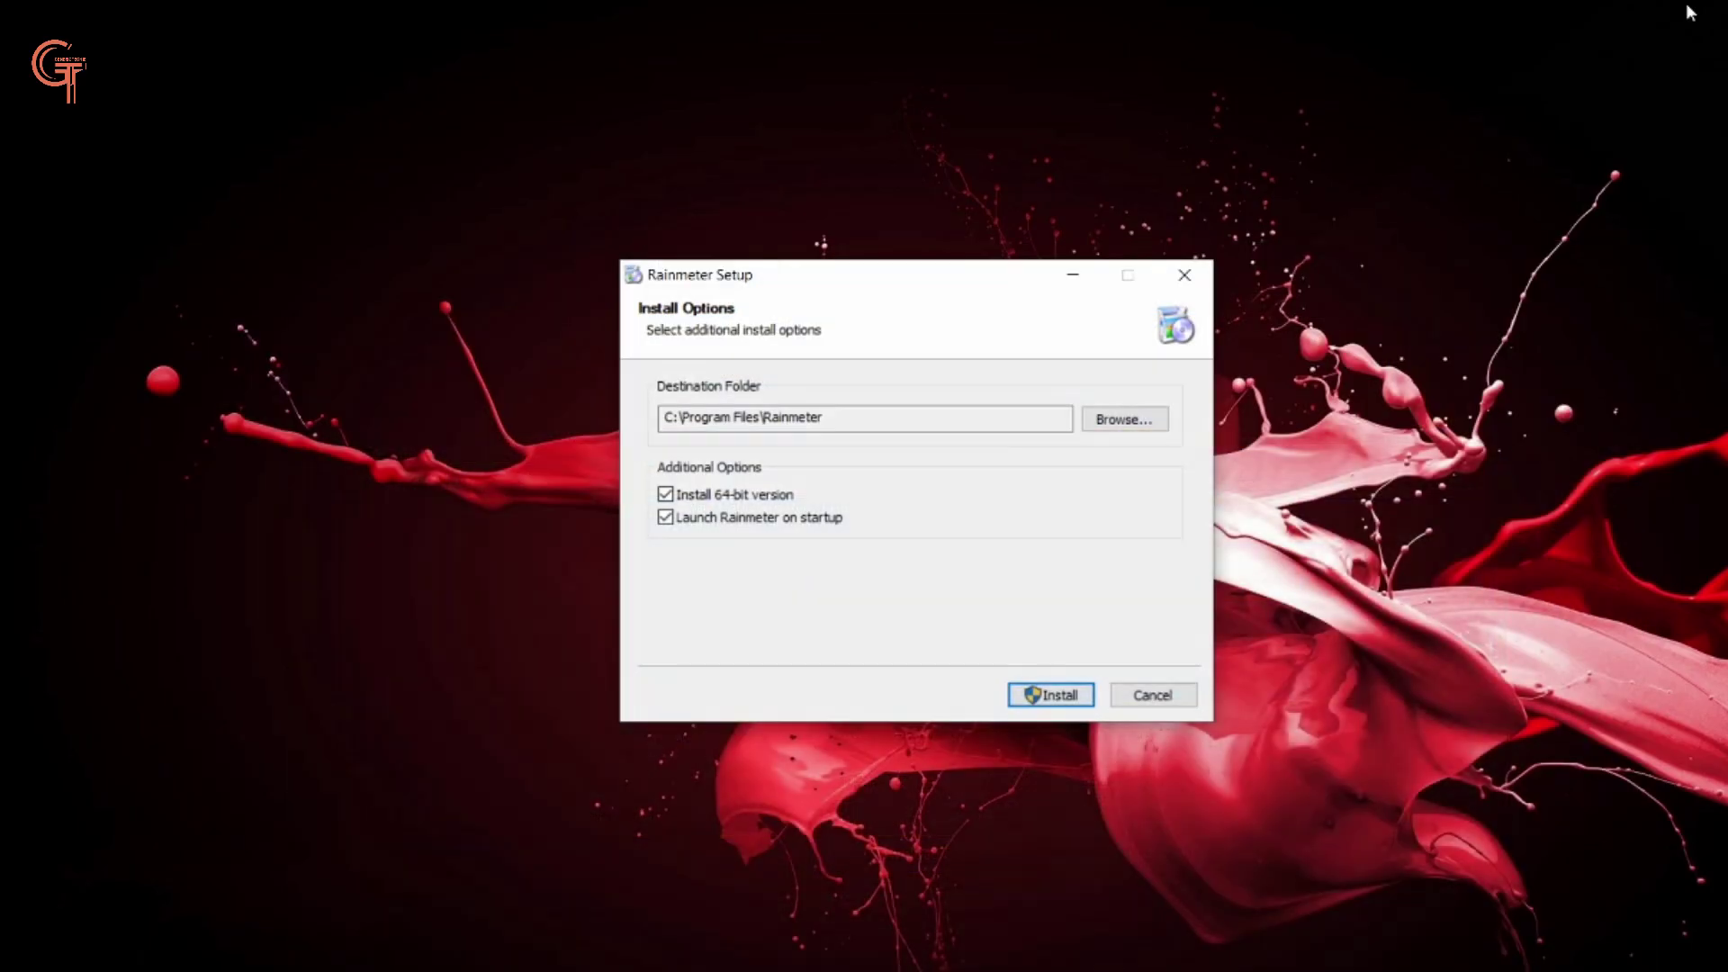
click(1050, 695)
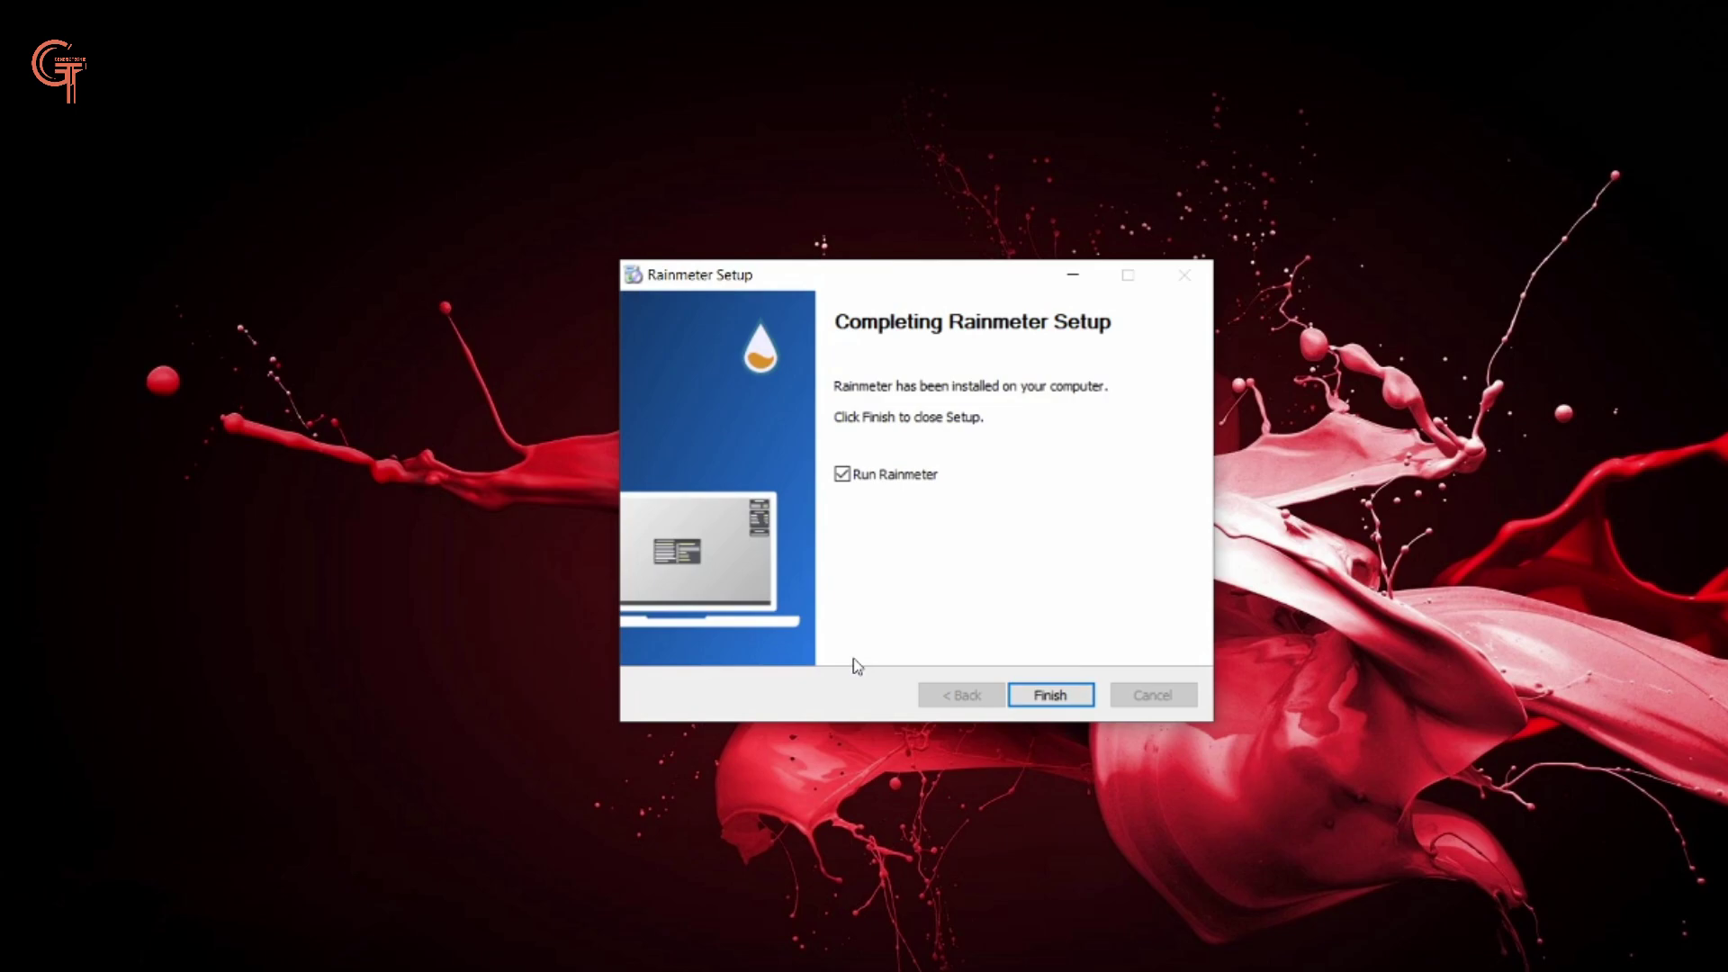
click(1068, 695)
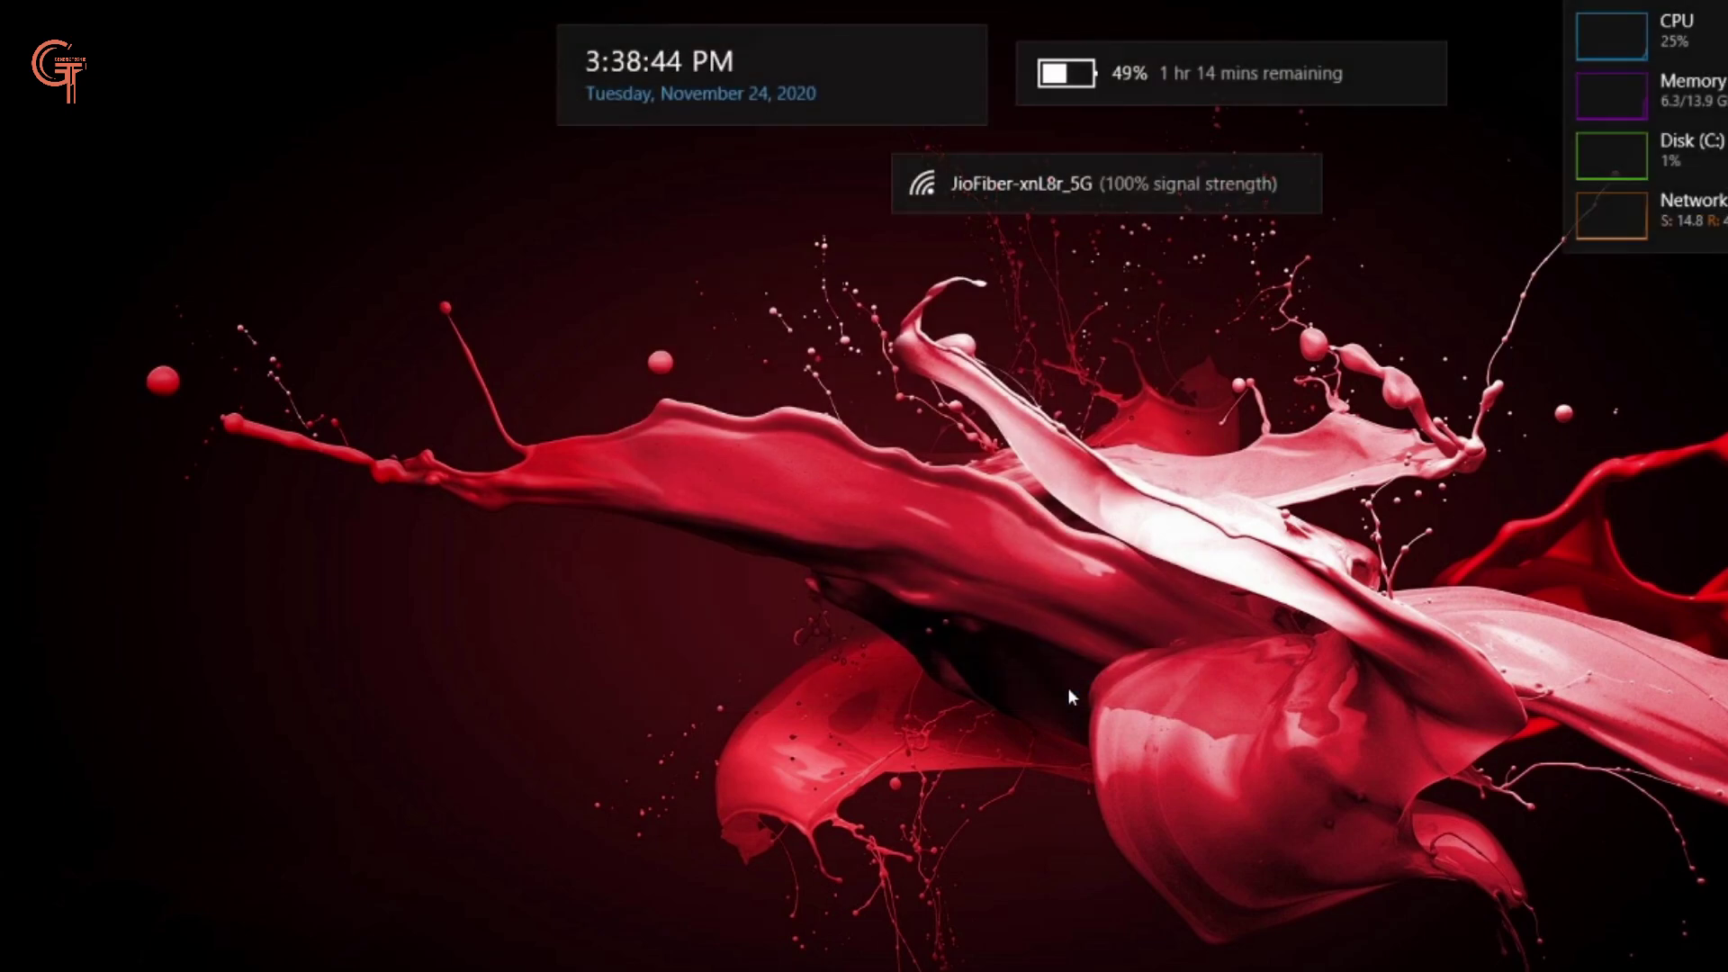
- Unload the date/time, battery, Wi-Fi and performance skins from the desktop
right_click(891, 65)
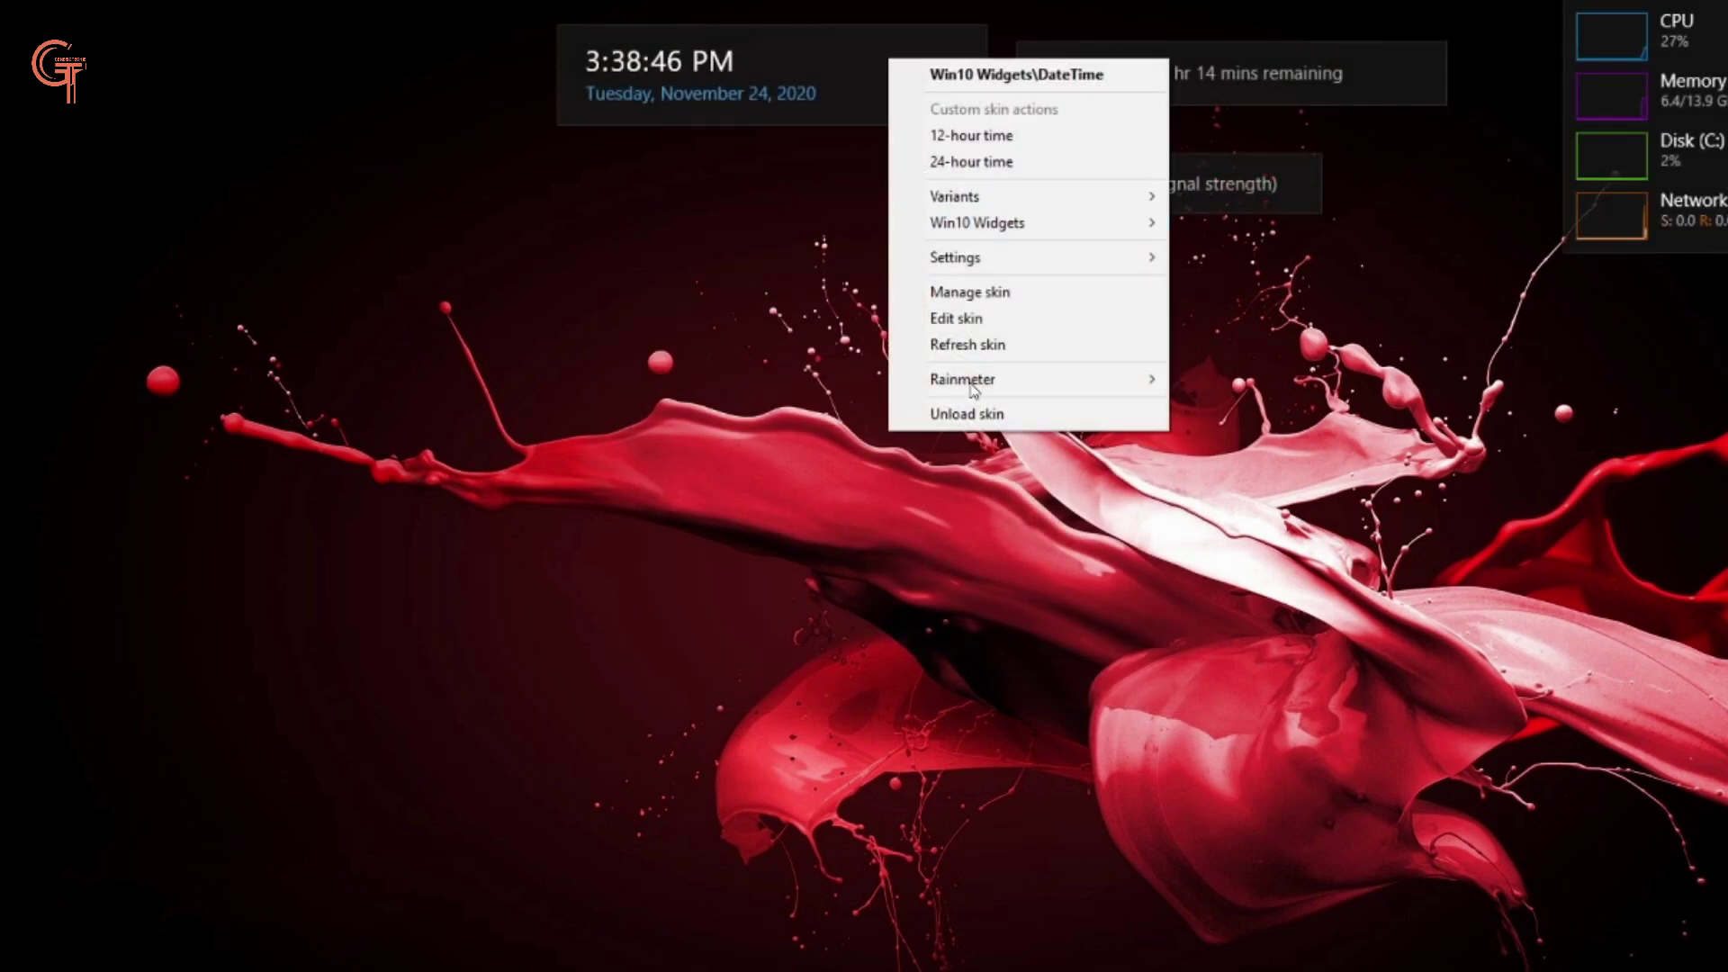
click(983, 414)
right_click(1081, 73)
click(1161, 349)
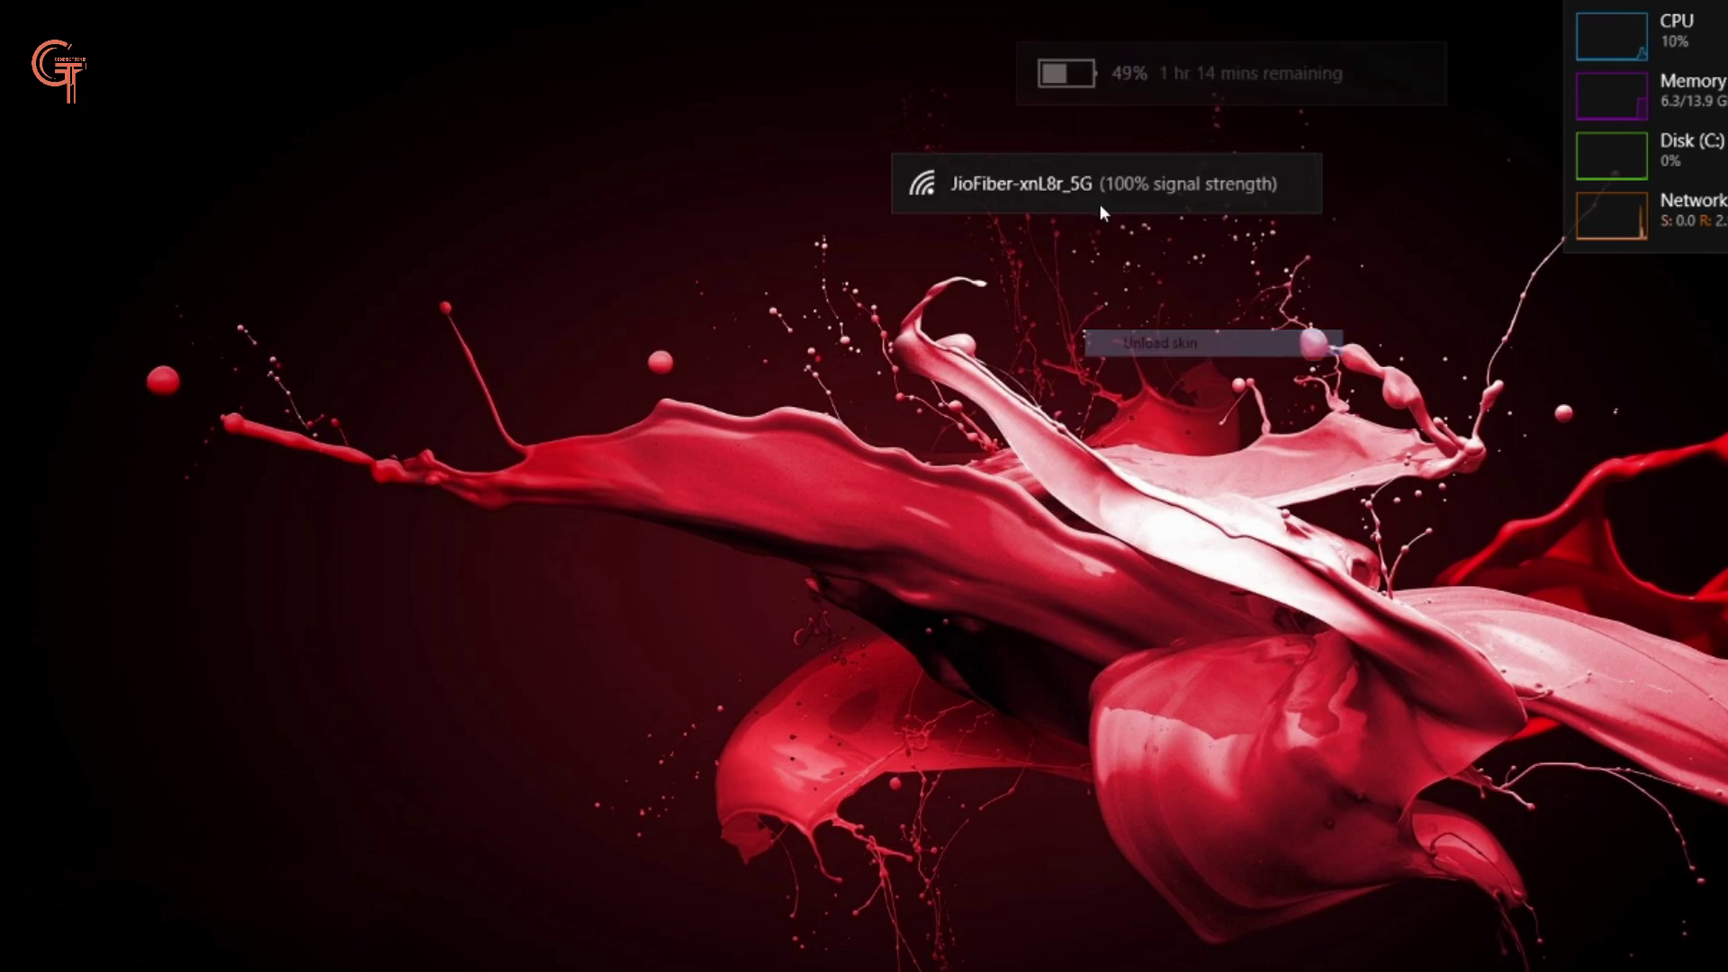
right_click(1102, 167)
click(1296, 521)
right_click(1475, 224)
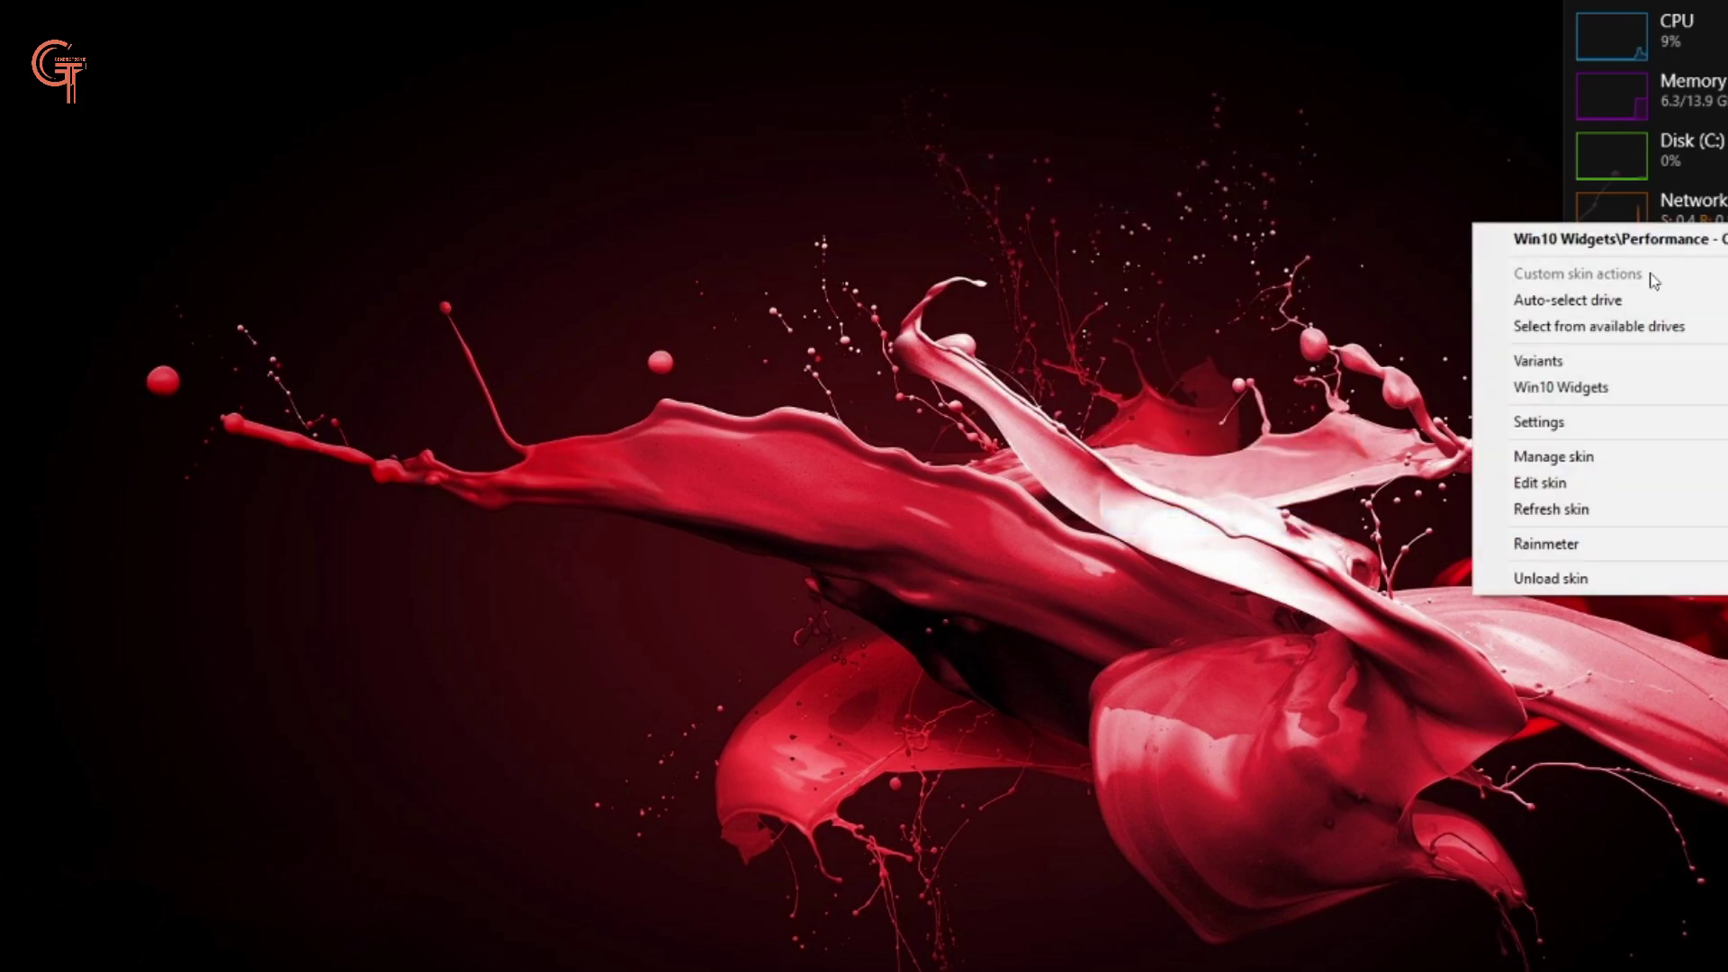
click(1618, 579)
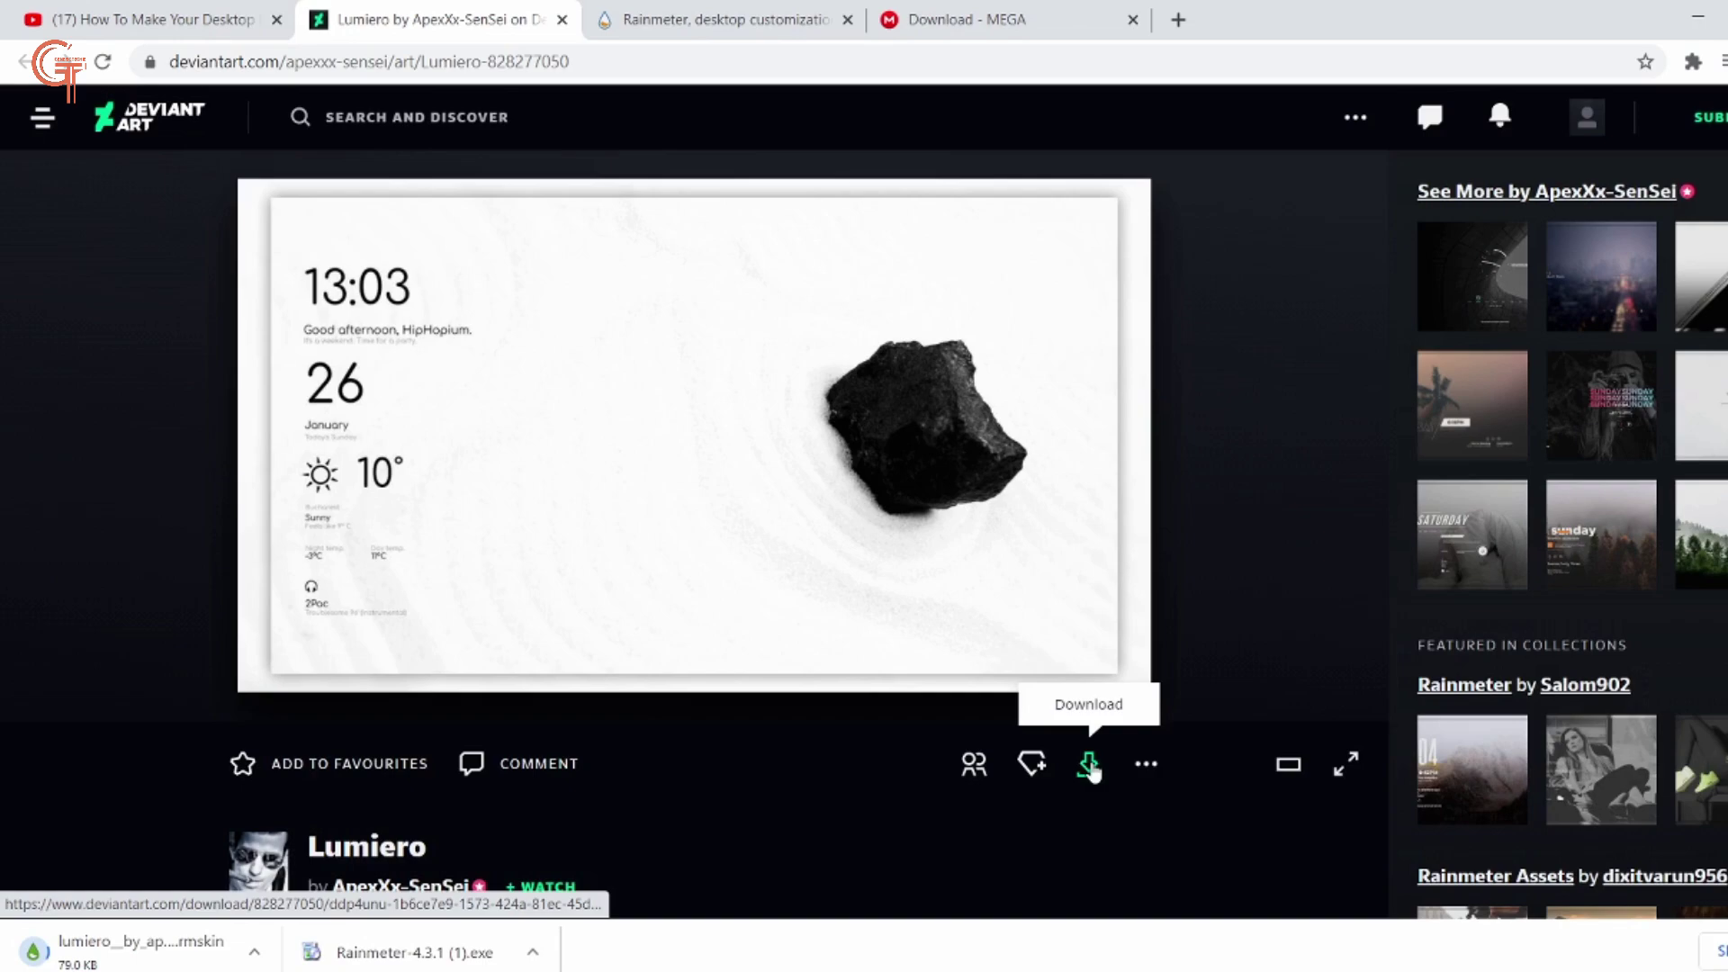
- Download the Lumiero skin from DeviantArt and the Blue Mountain theme zip from MEGA
click(925, 645)
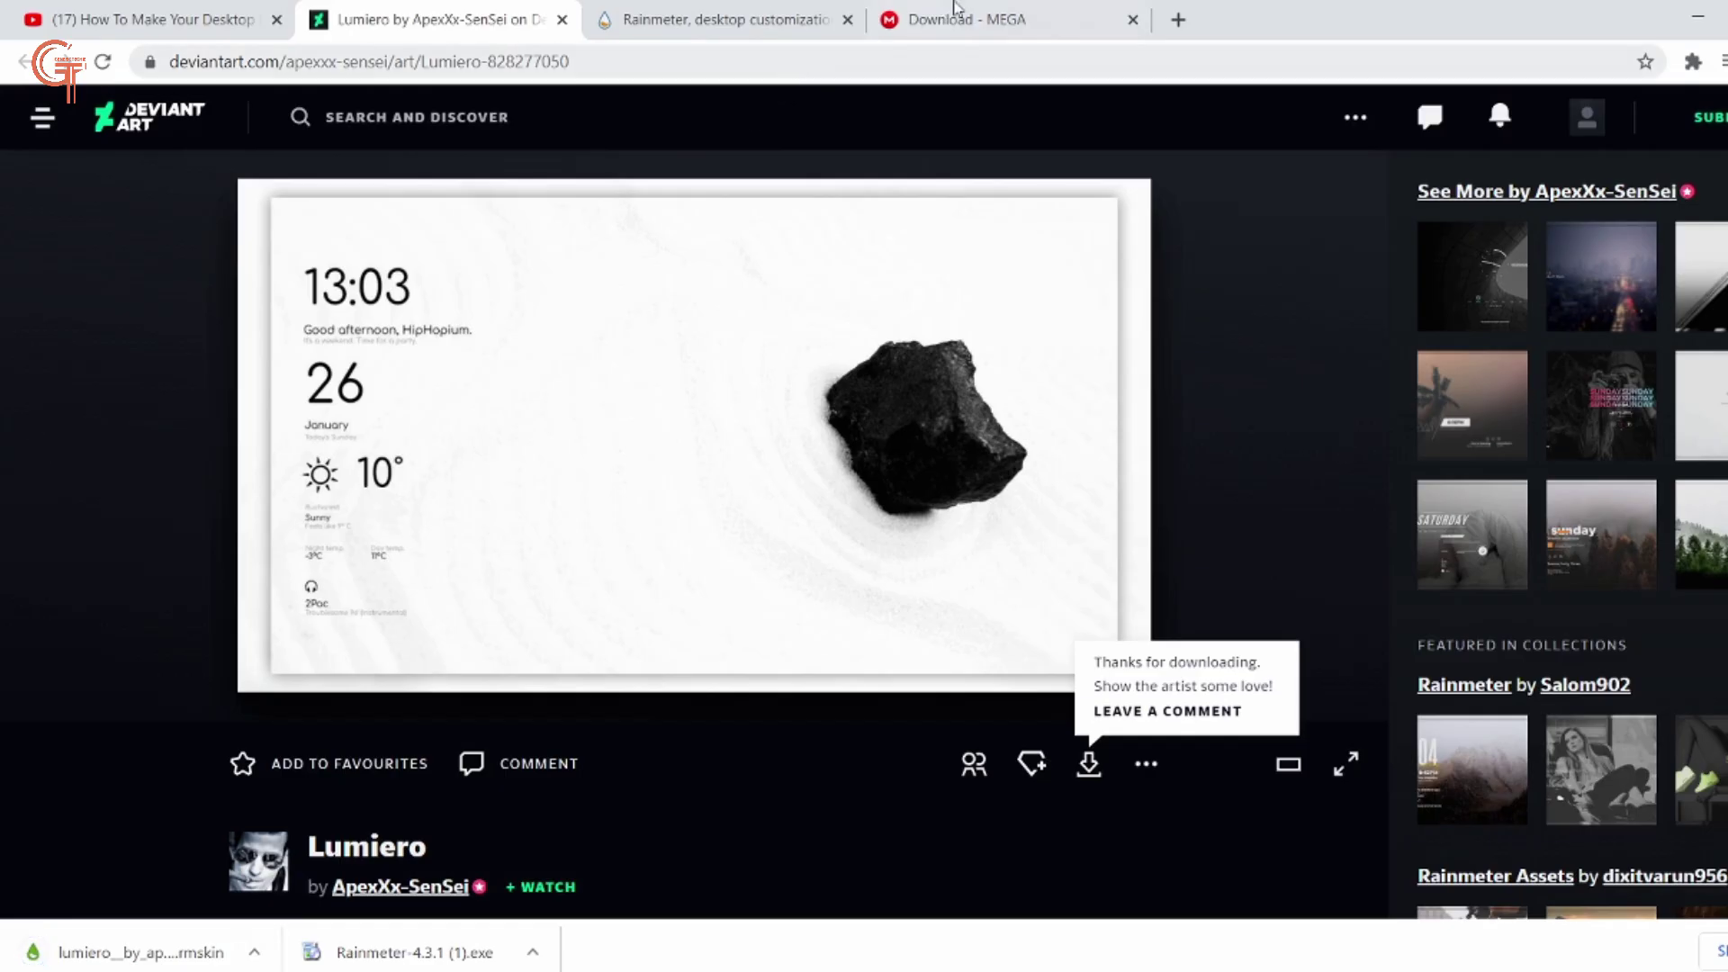
click(984, 9)
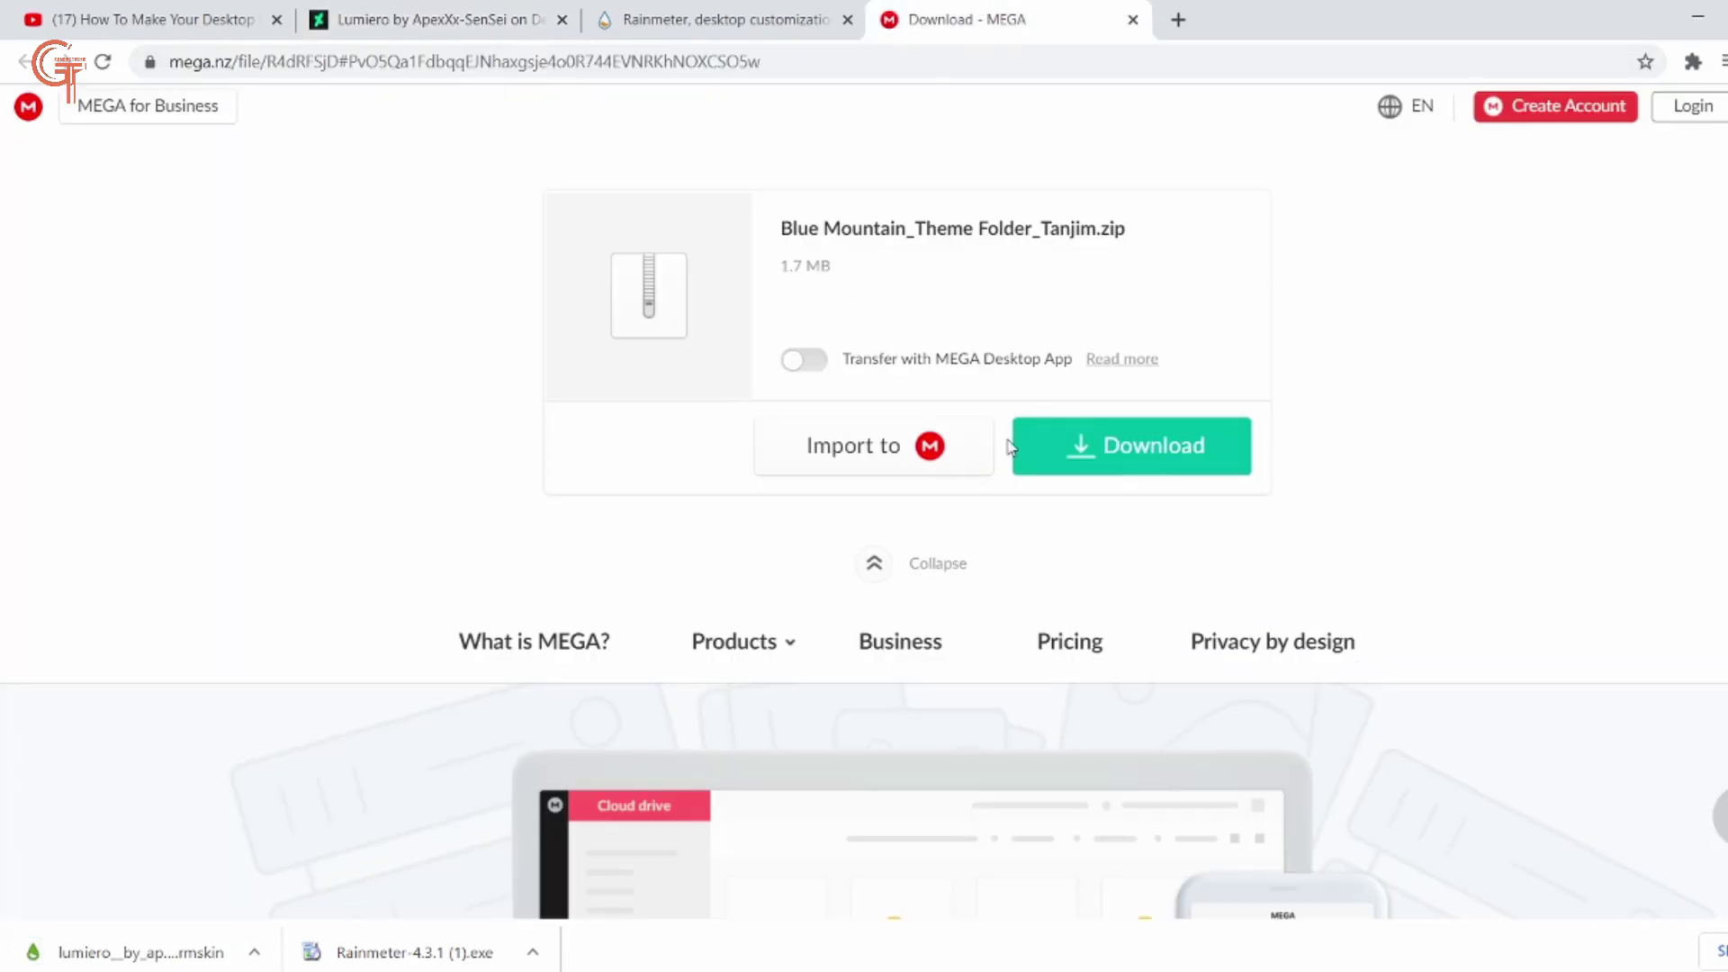
click(1073, 467)
click(1091, 460)
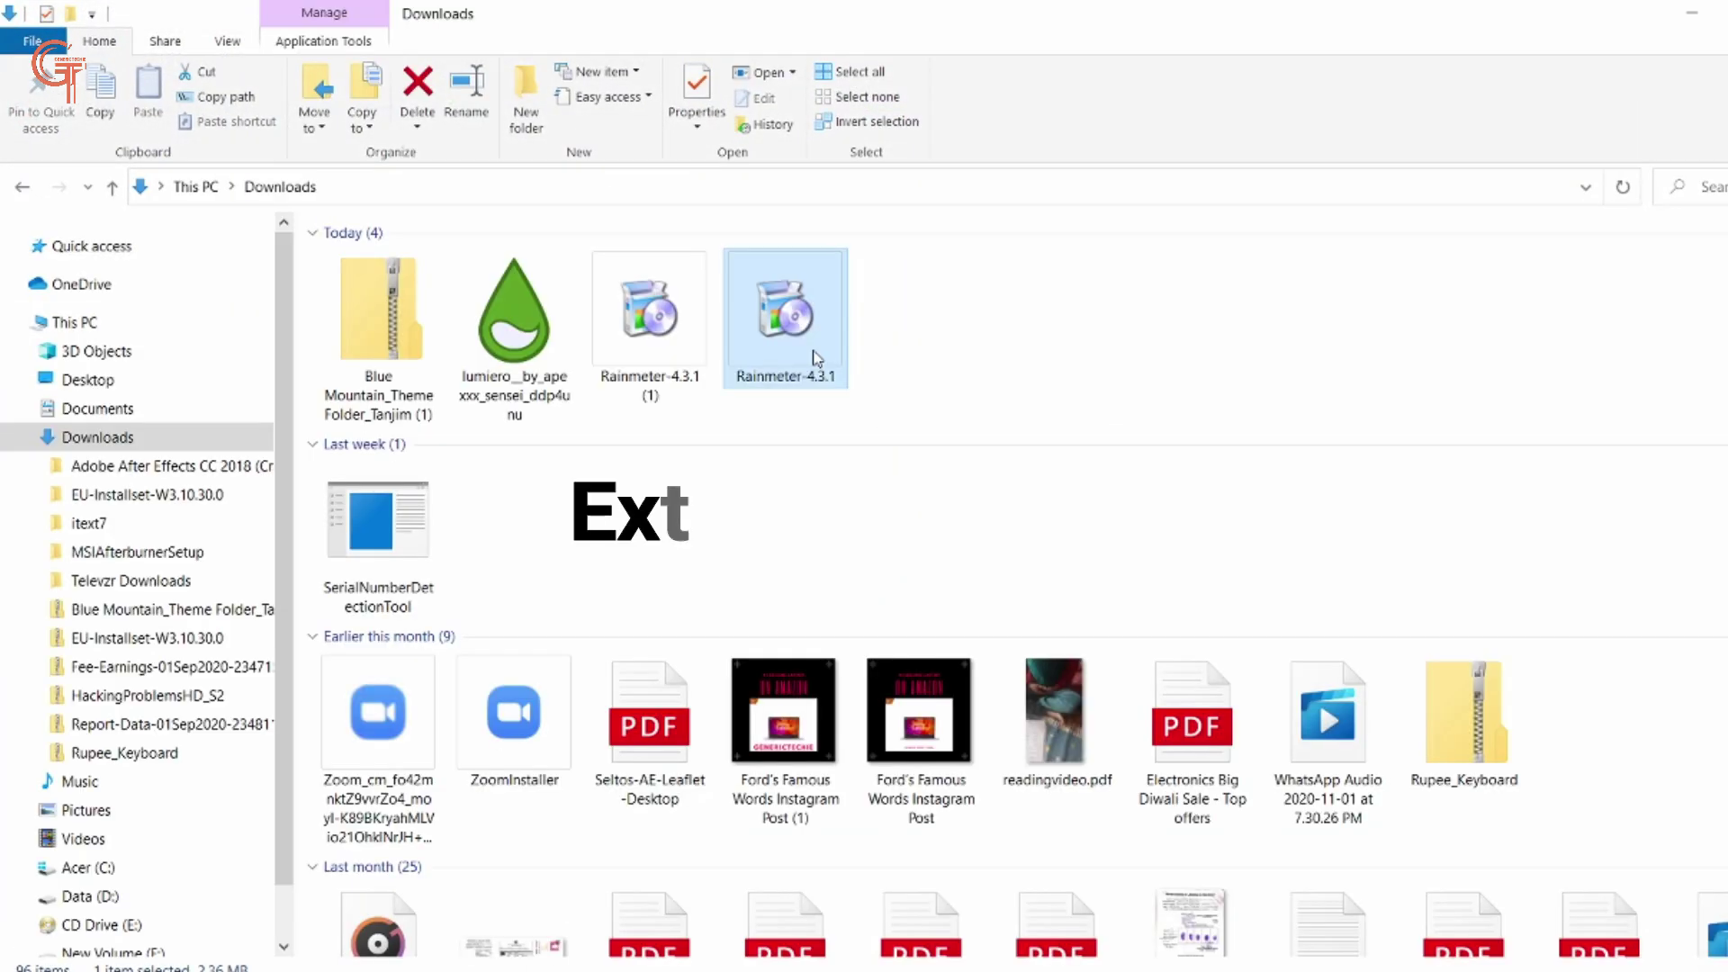
- Delete the Rainmeter-4.3.1 installer in Downloads and extract the Blue Mountain theme archive
key(Delete)
click(385, 360)
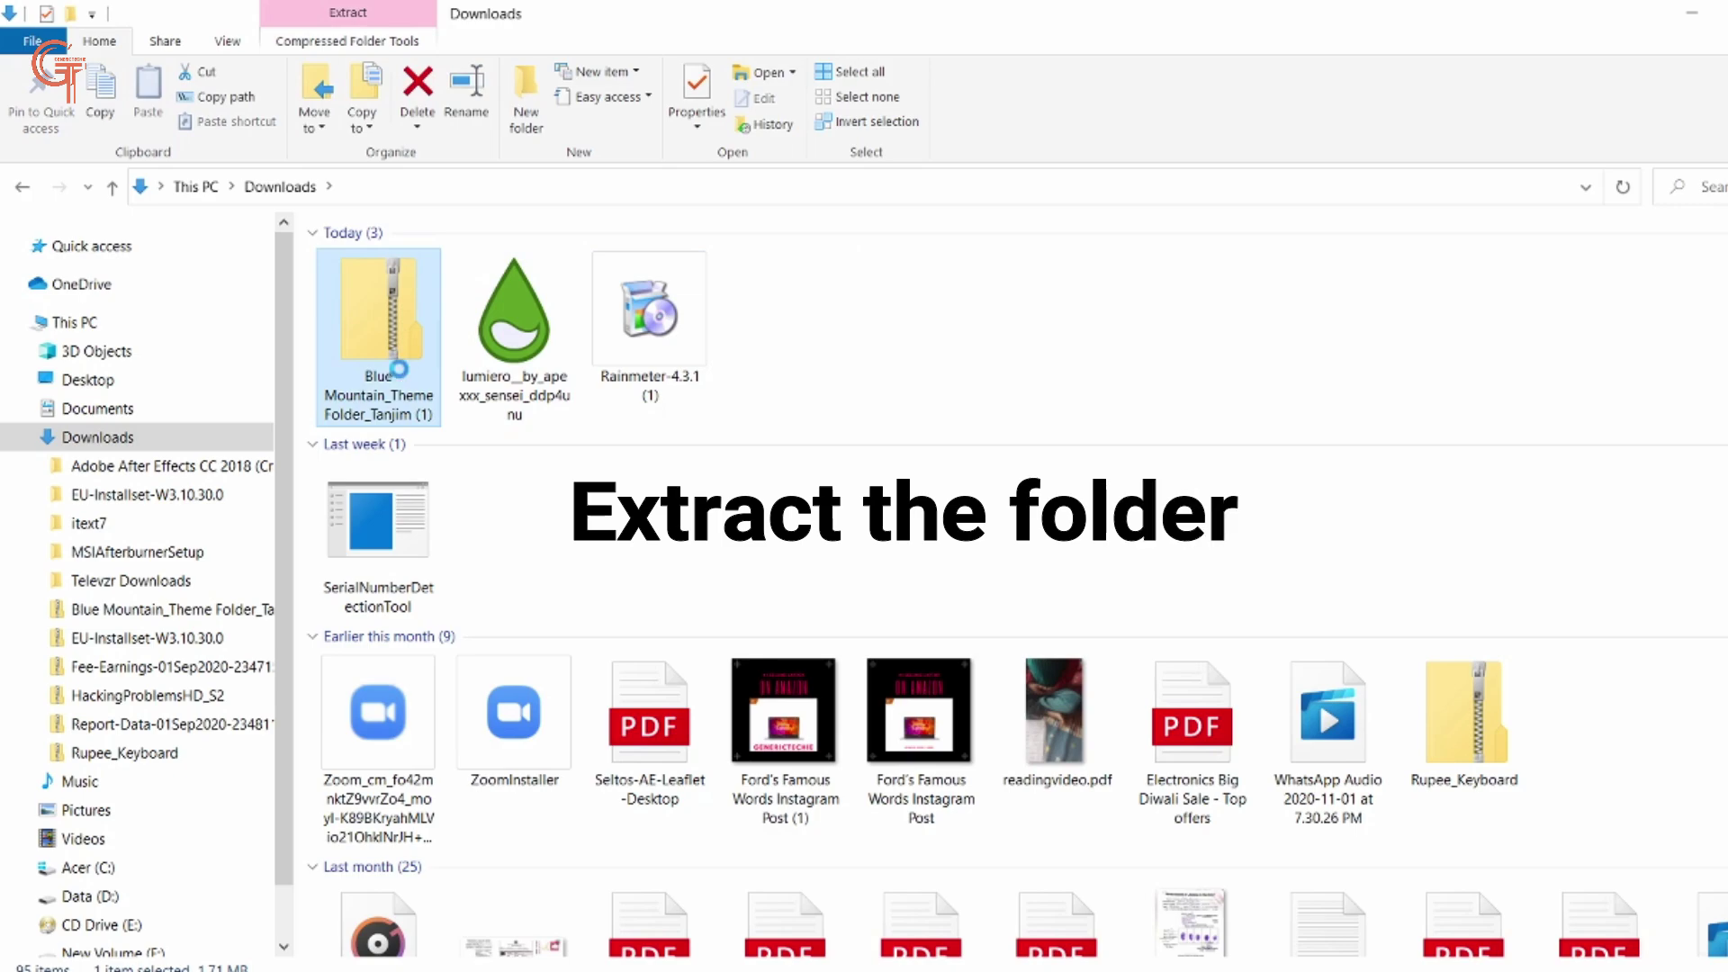
right_click(397, 369)
click(562, 486)
click(1093, 749)
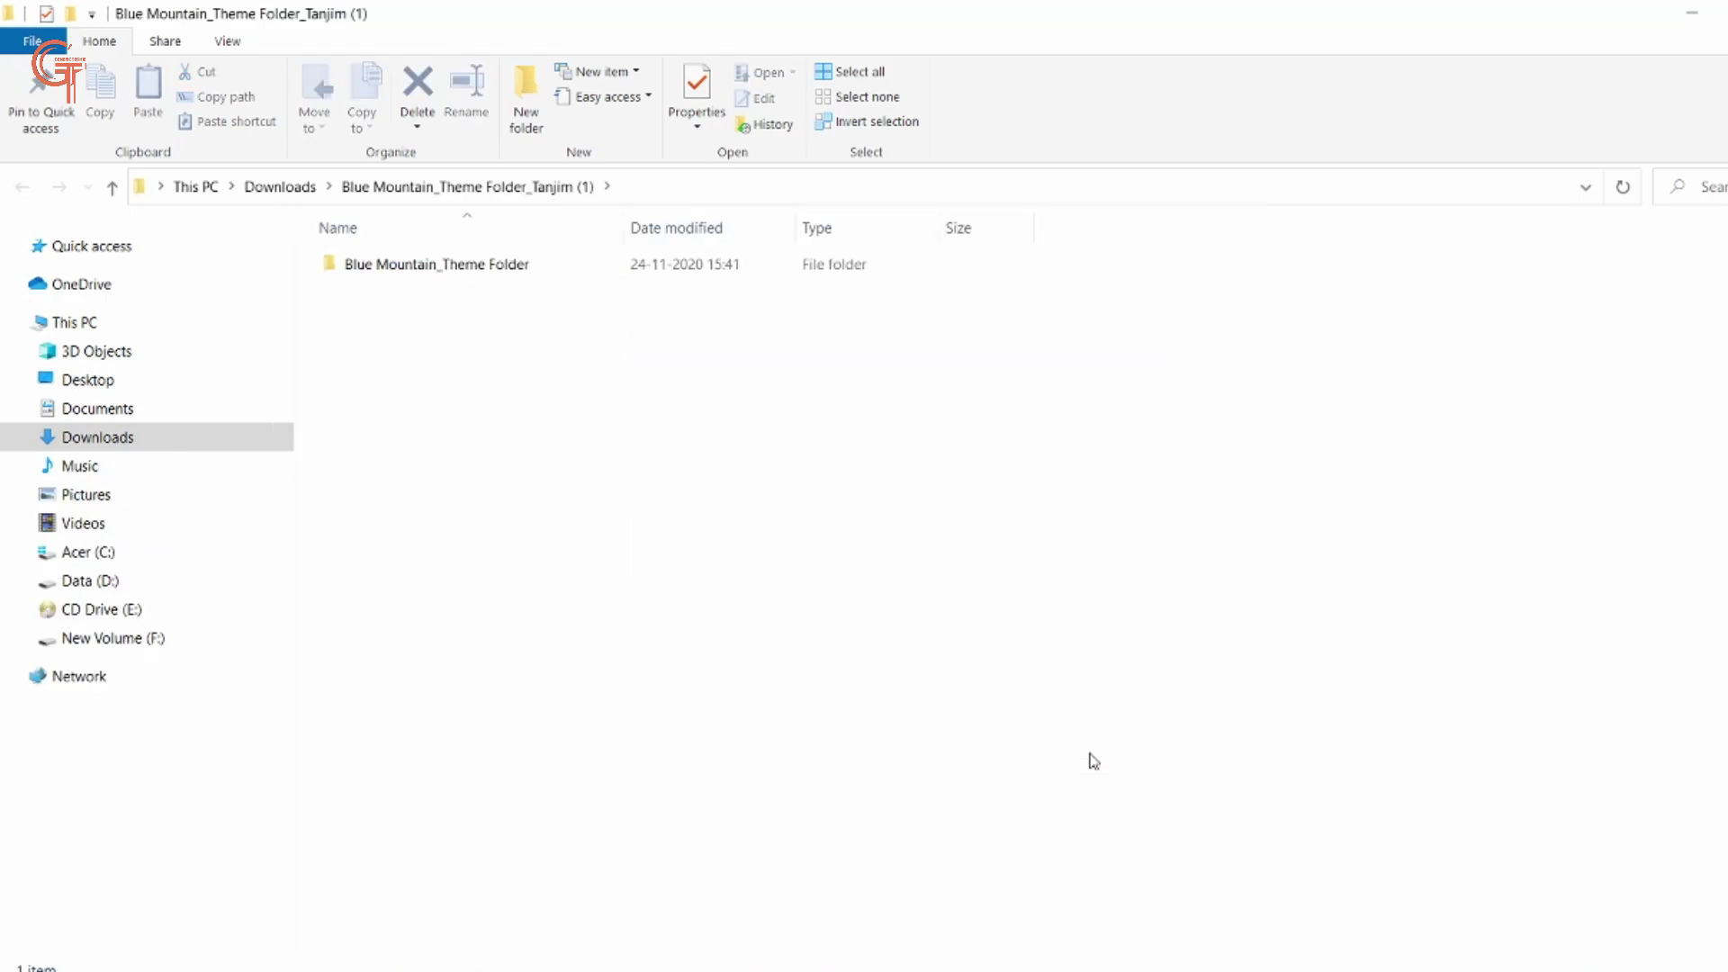
- Set the mountains-3840x2160 image from the extracted Blue Mountain_Theme Folder as the desktop background
double_click(741, 268)
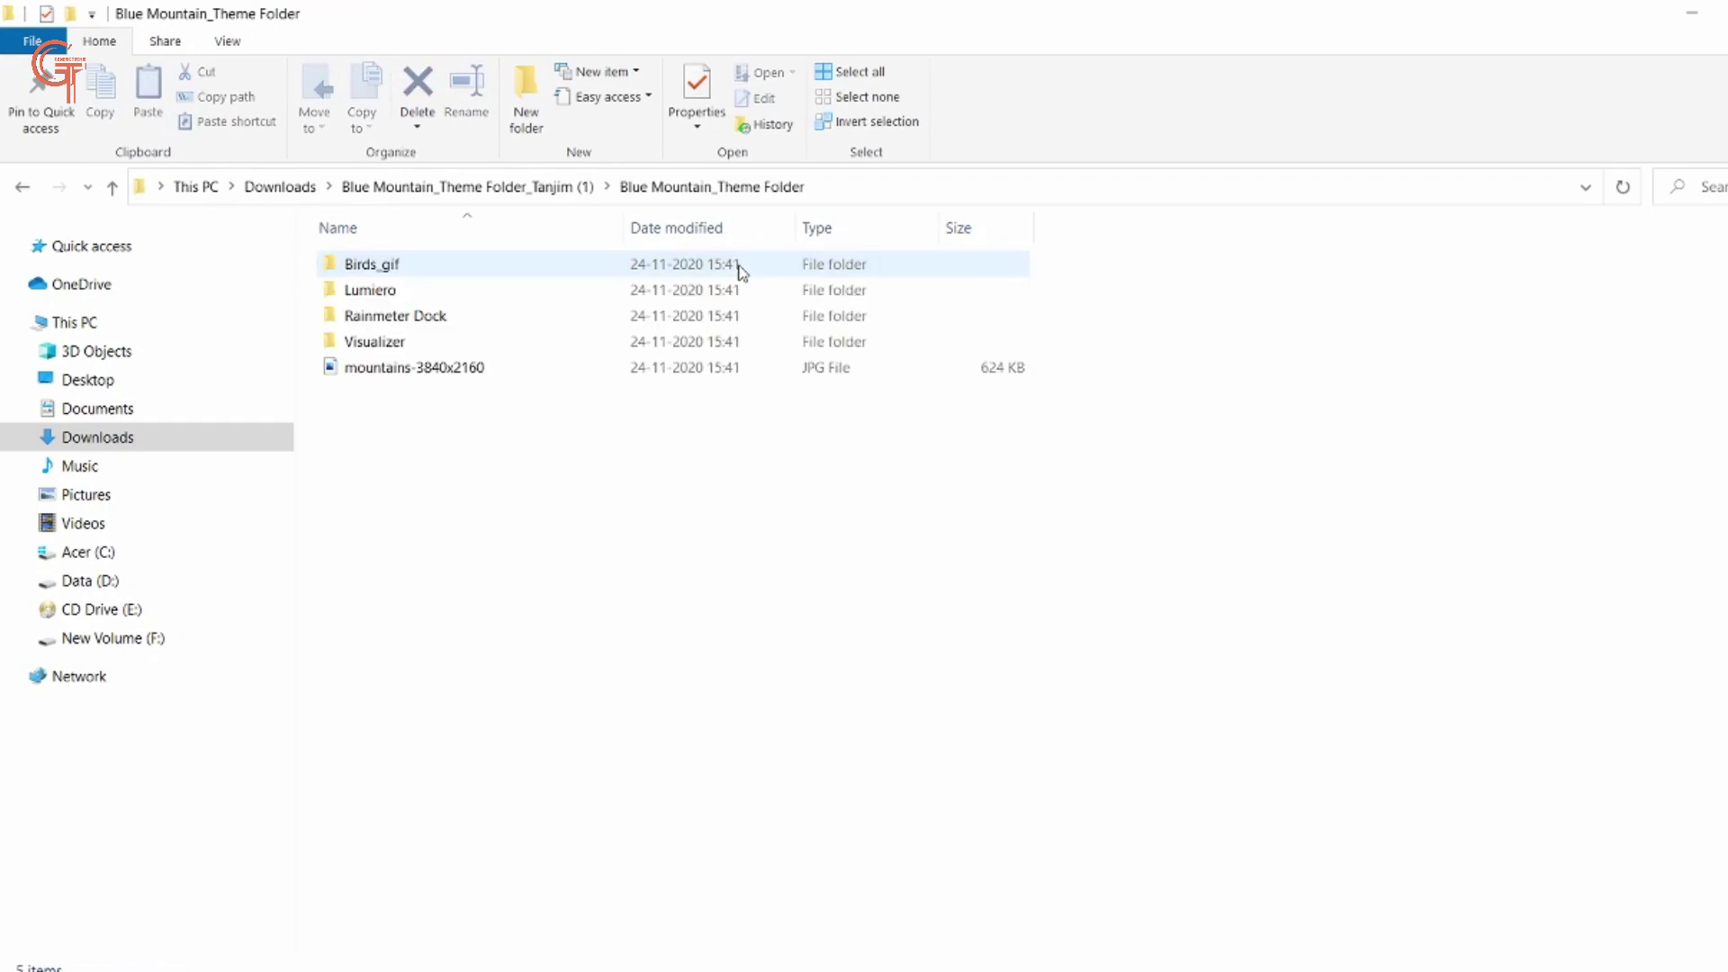
click(524, 376)
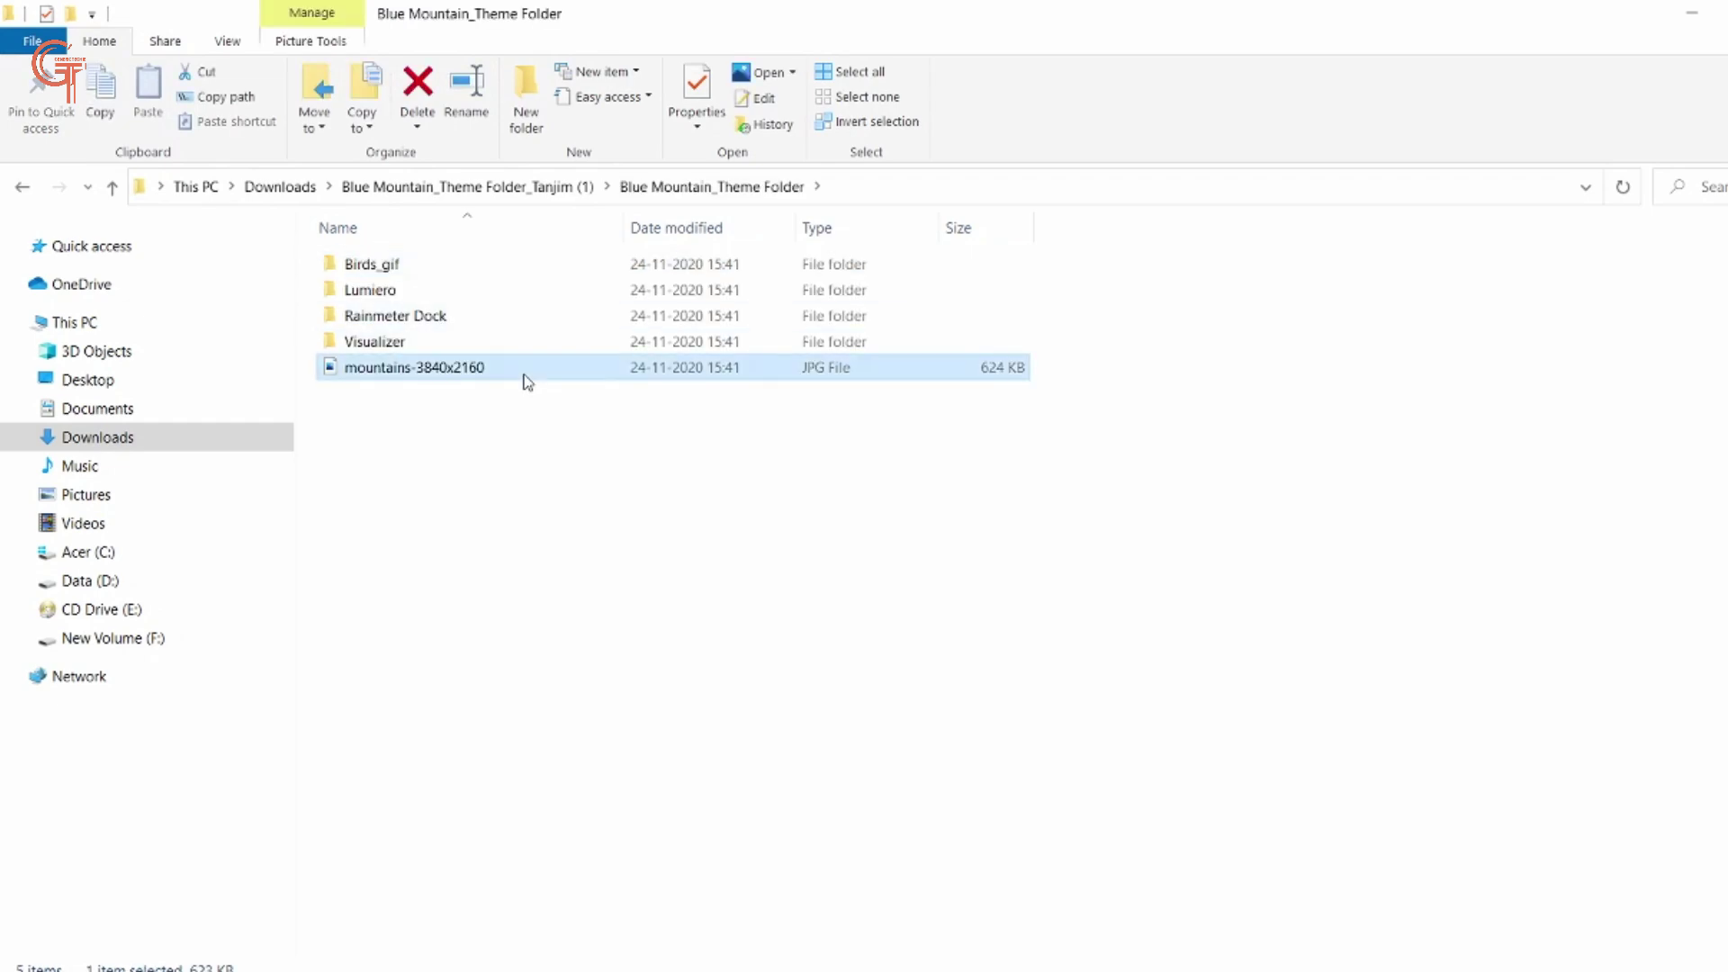
double_click(524, 374)
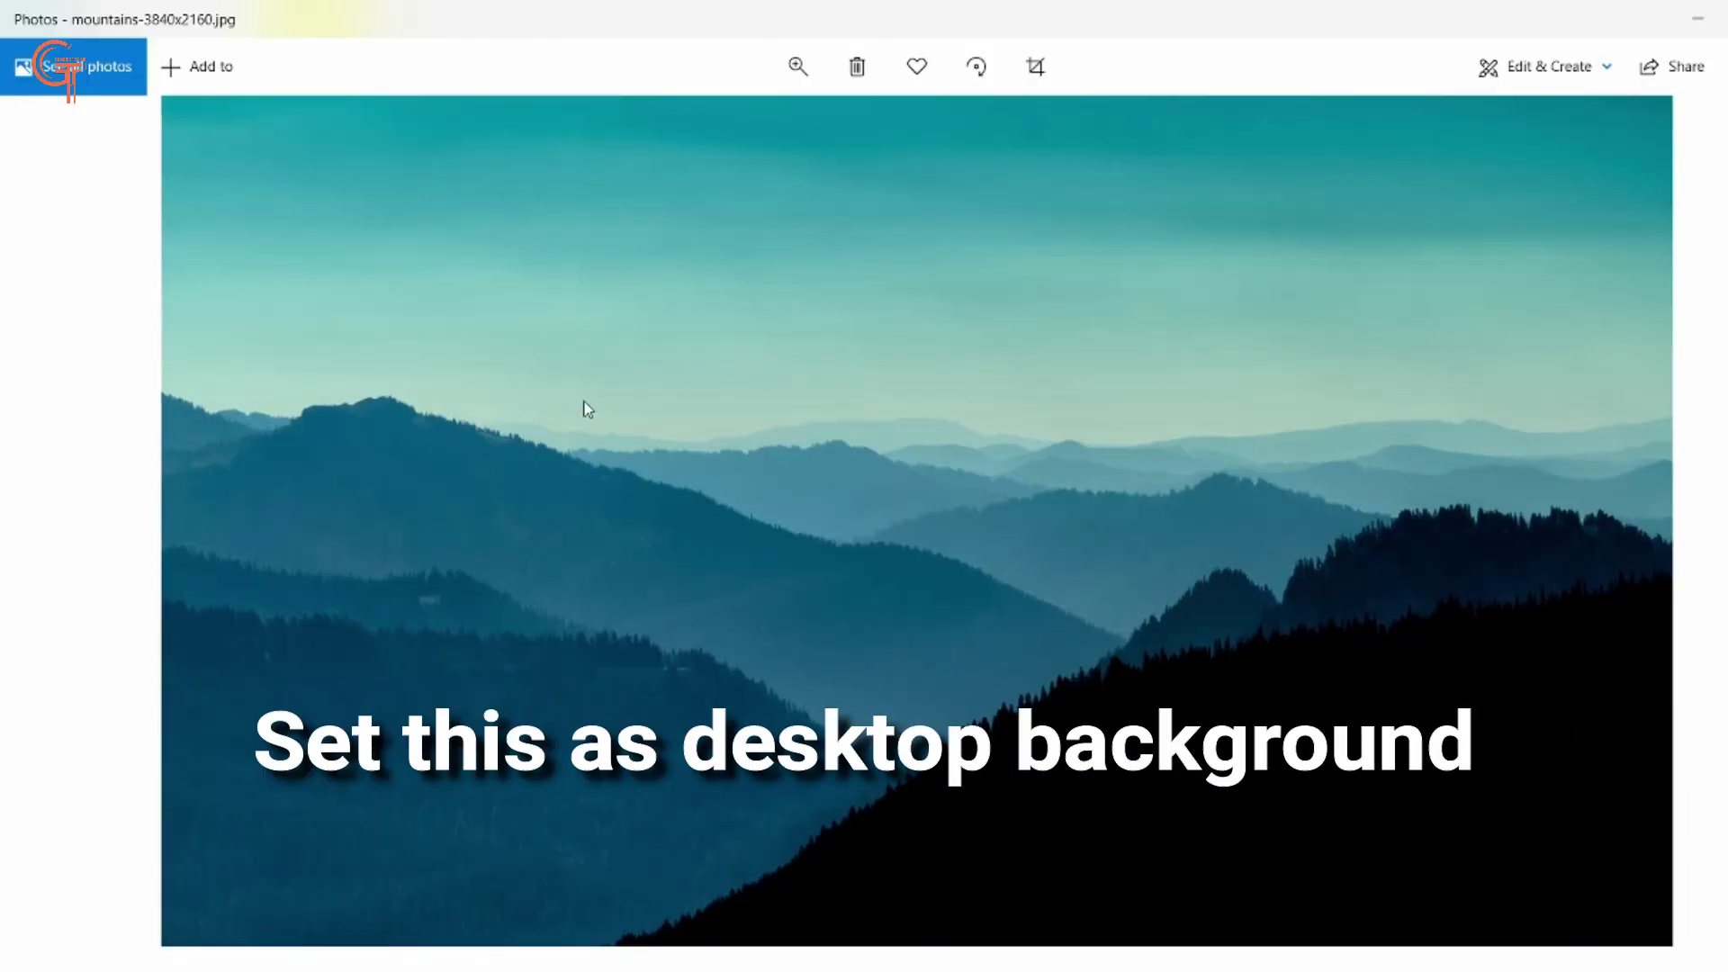
right_click(1218, 274)
mouse_move(1354, 816)
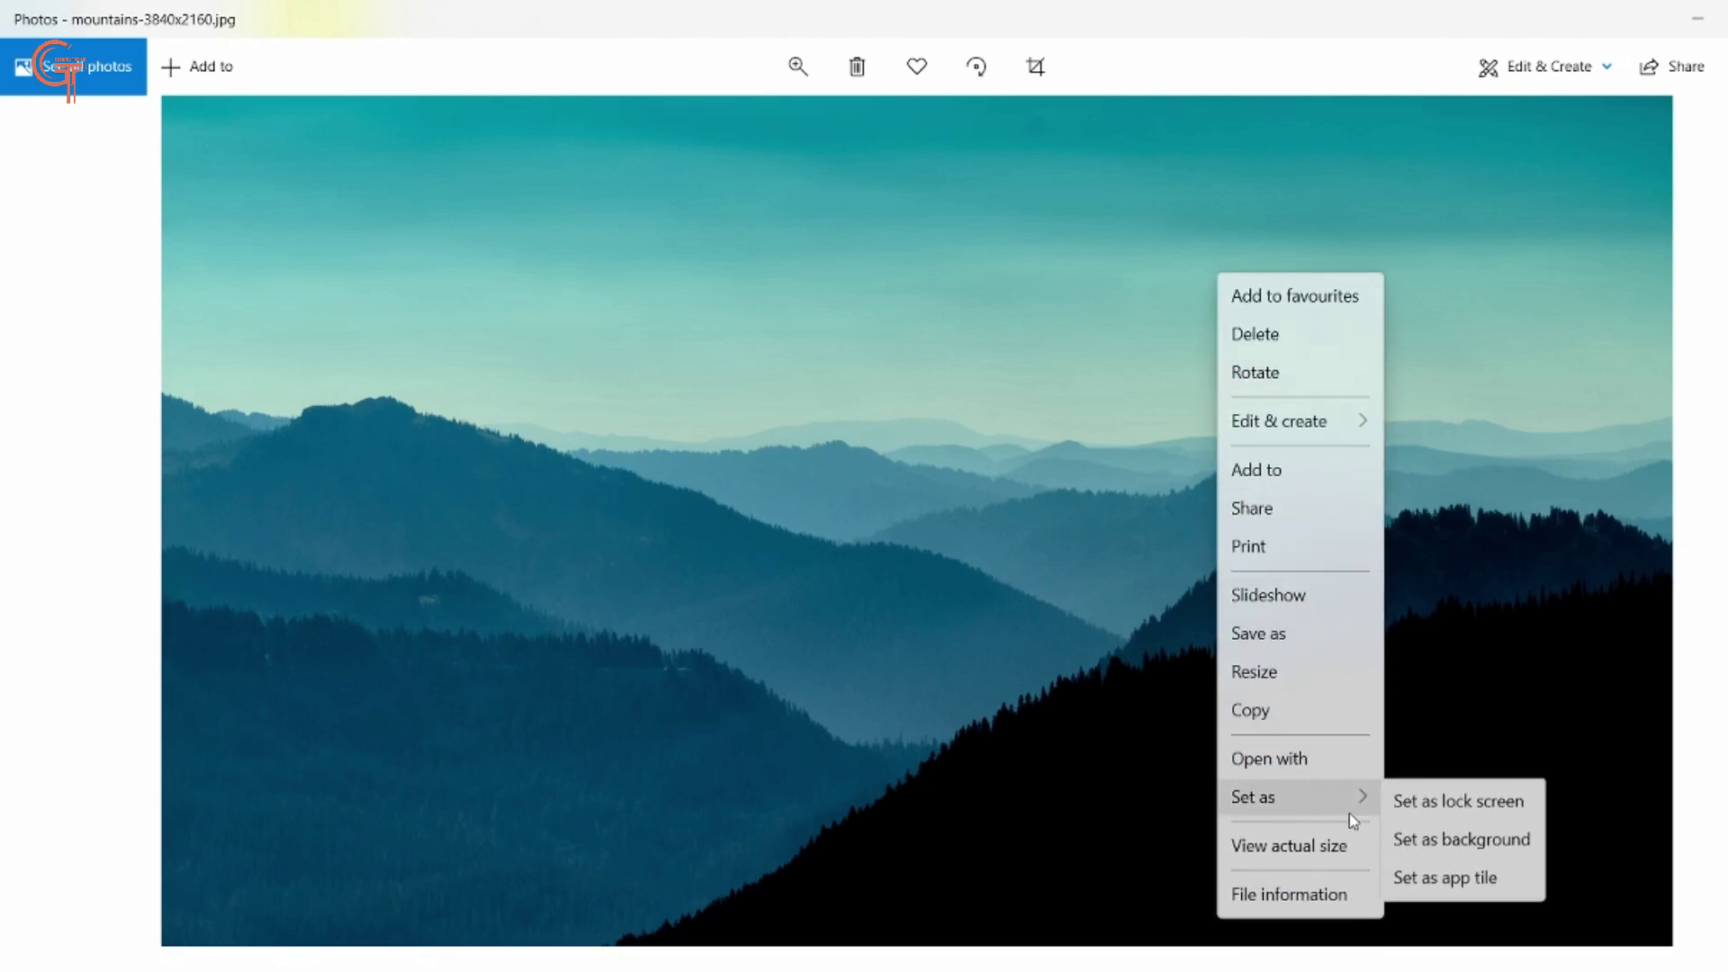
click(1481, 841)
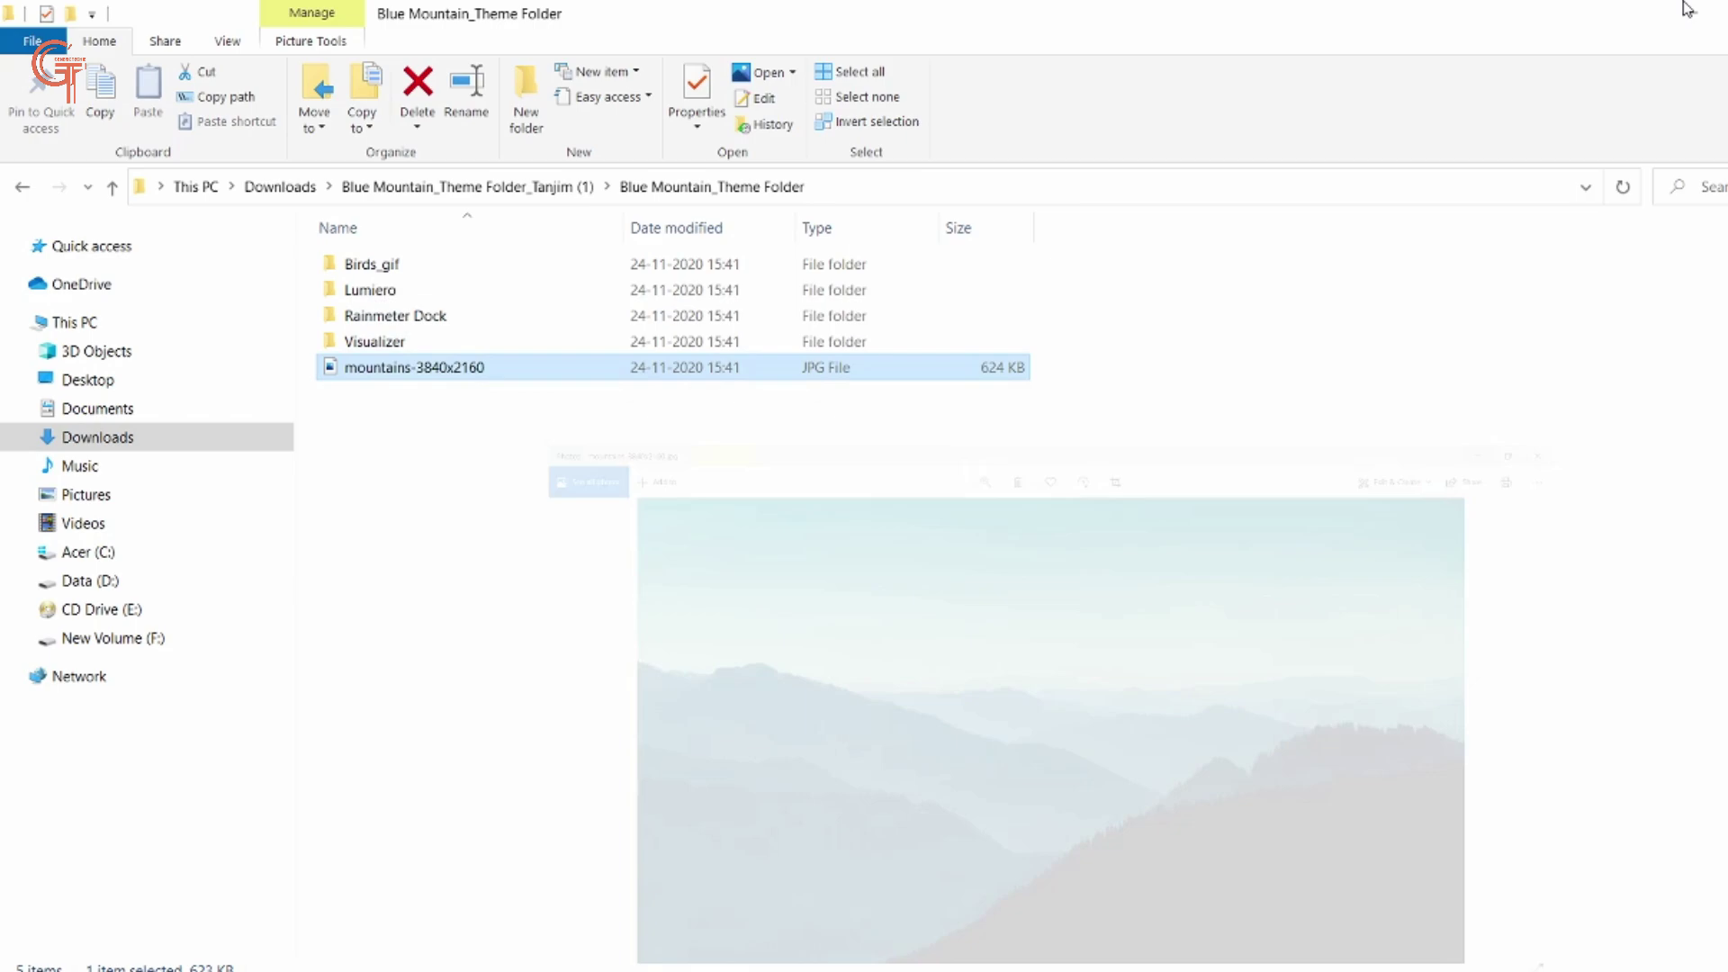
click(1697, 18)
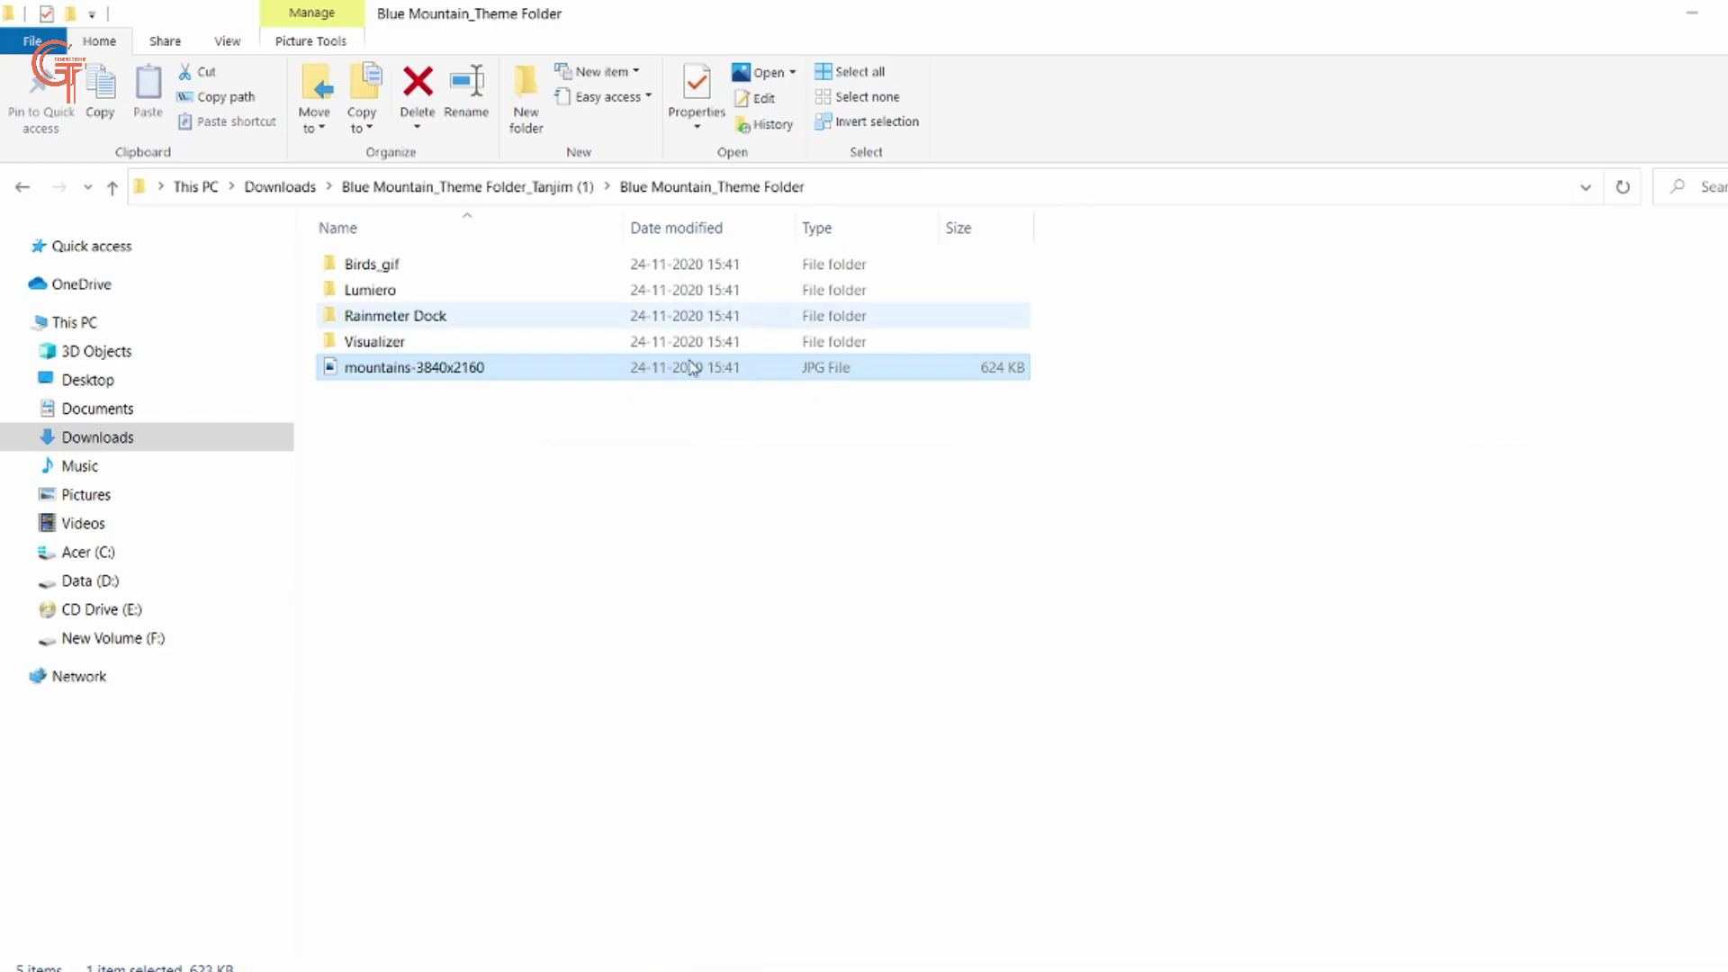
- Copy the Birds_gif, Lumiero, Rainmeter Dock and Visualizer folders into Documents\Rainmeter\Skins
click(527, 350)
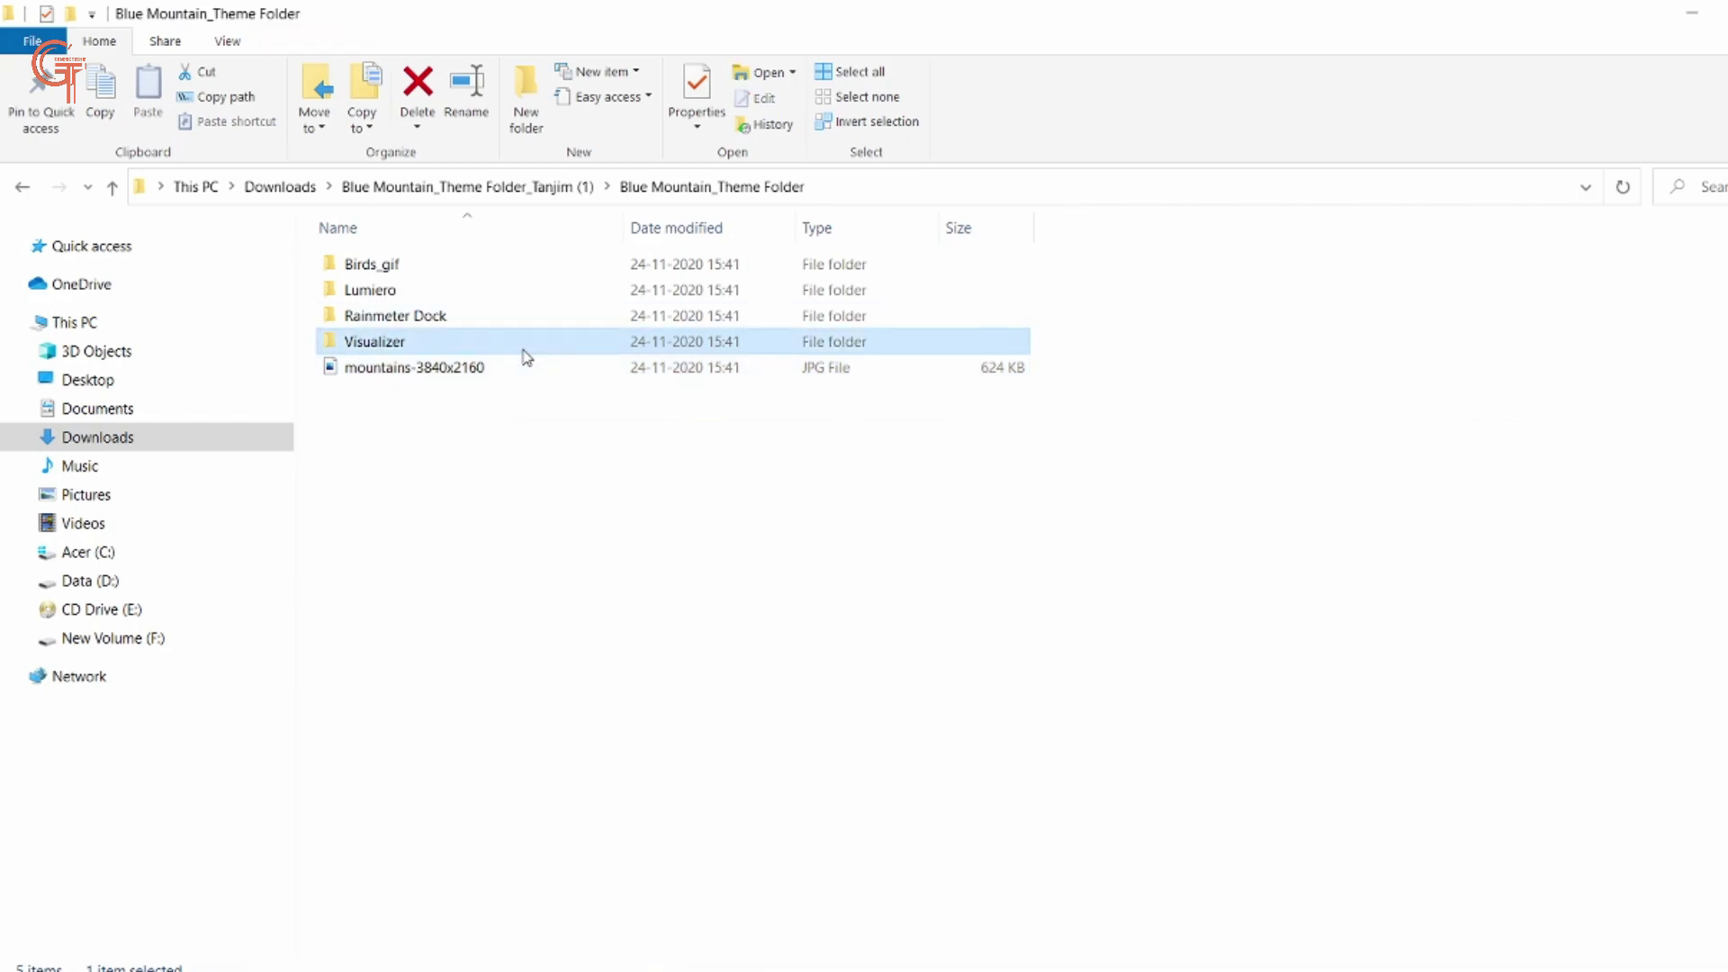
shift+click(468, 270)
right_click(468, 270)
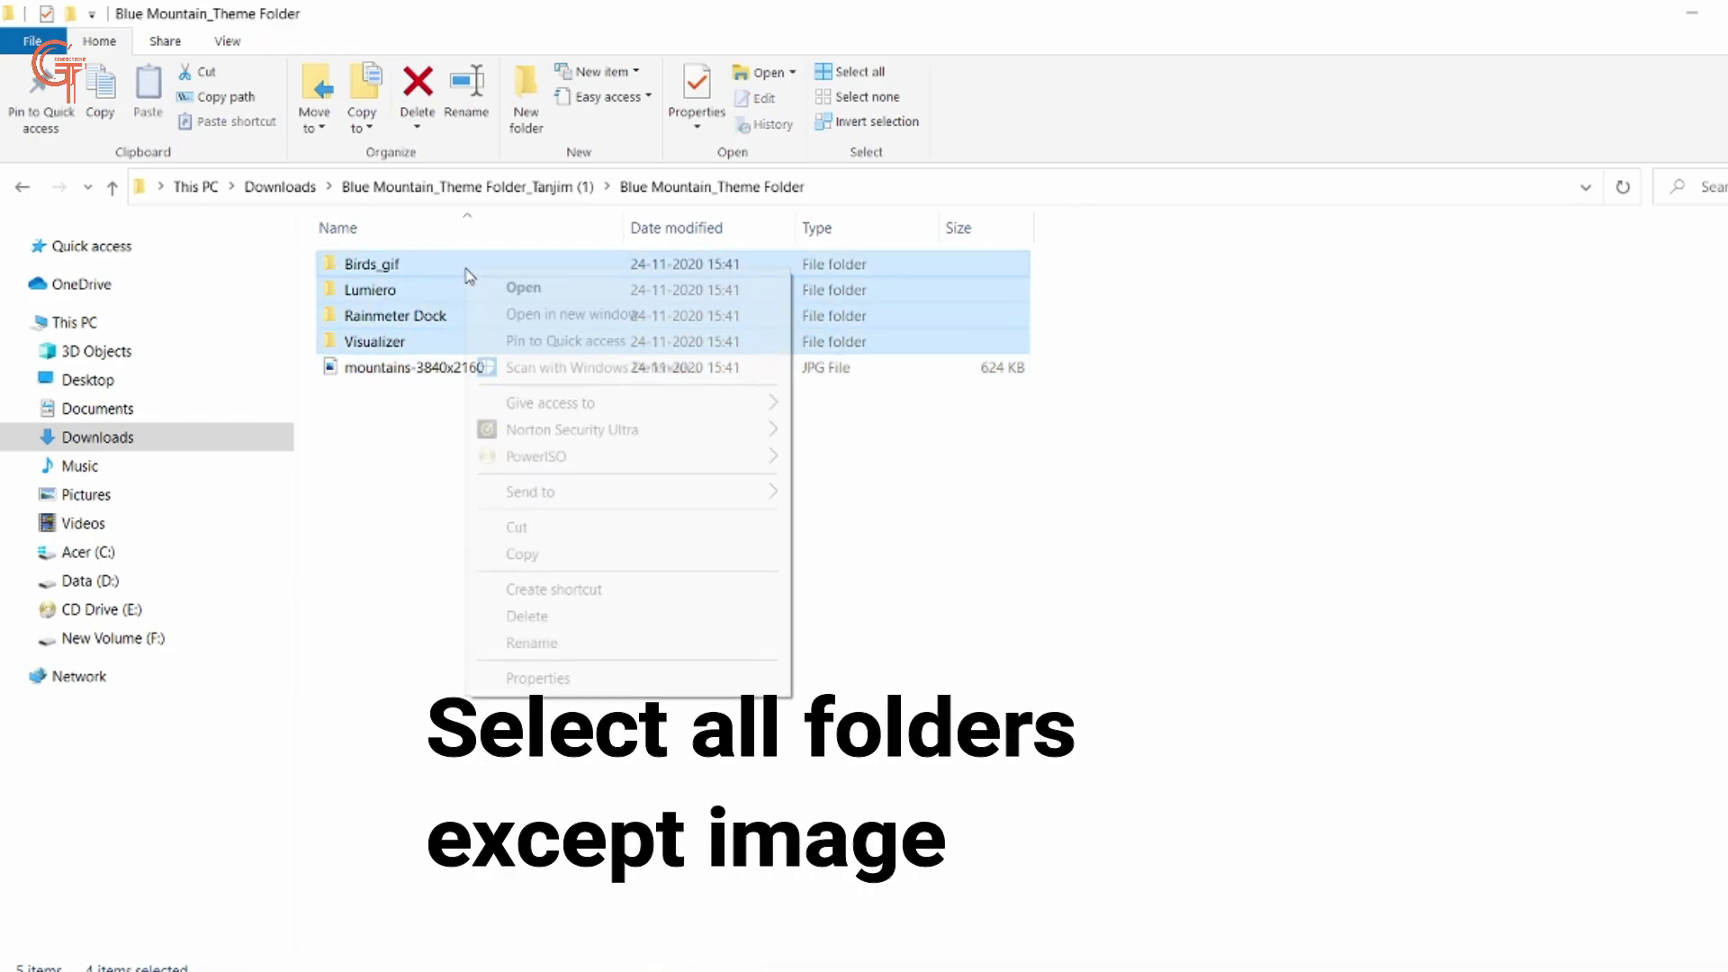
click(560, 554)
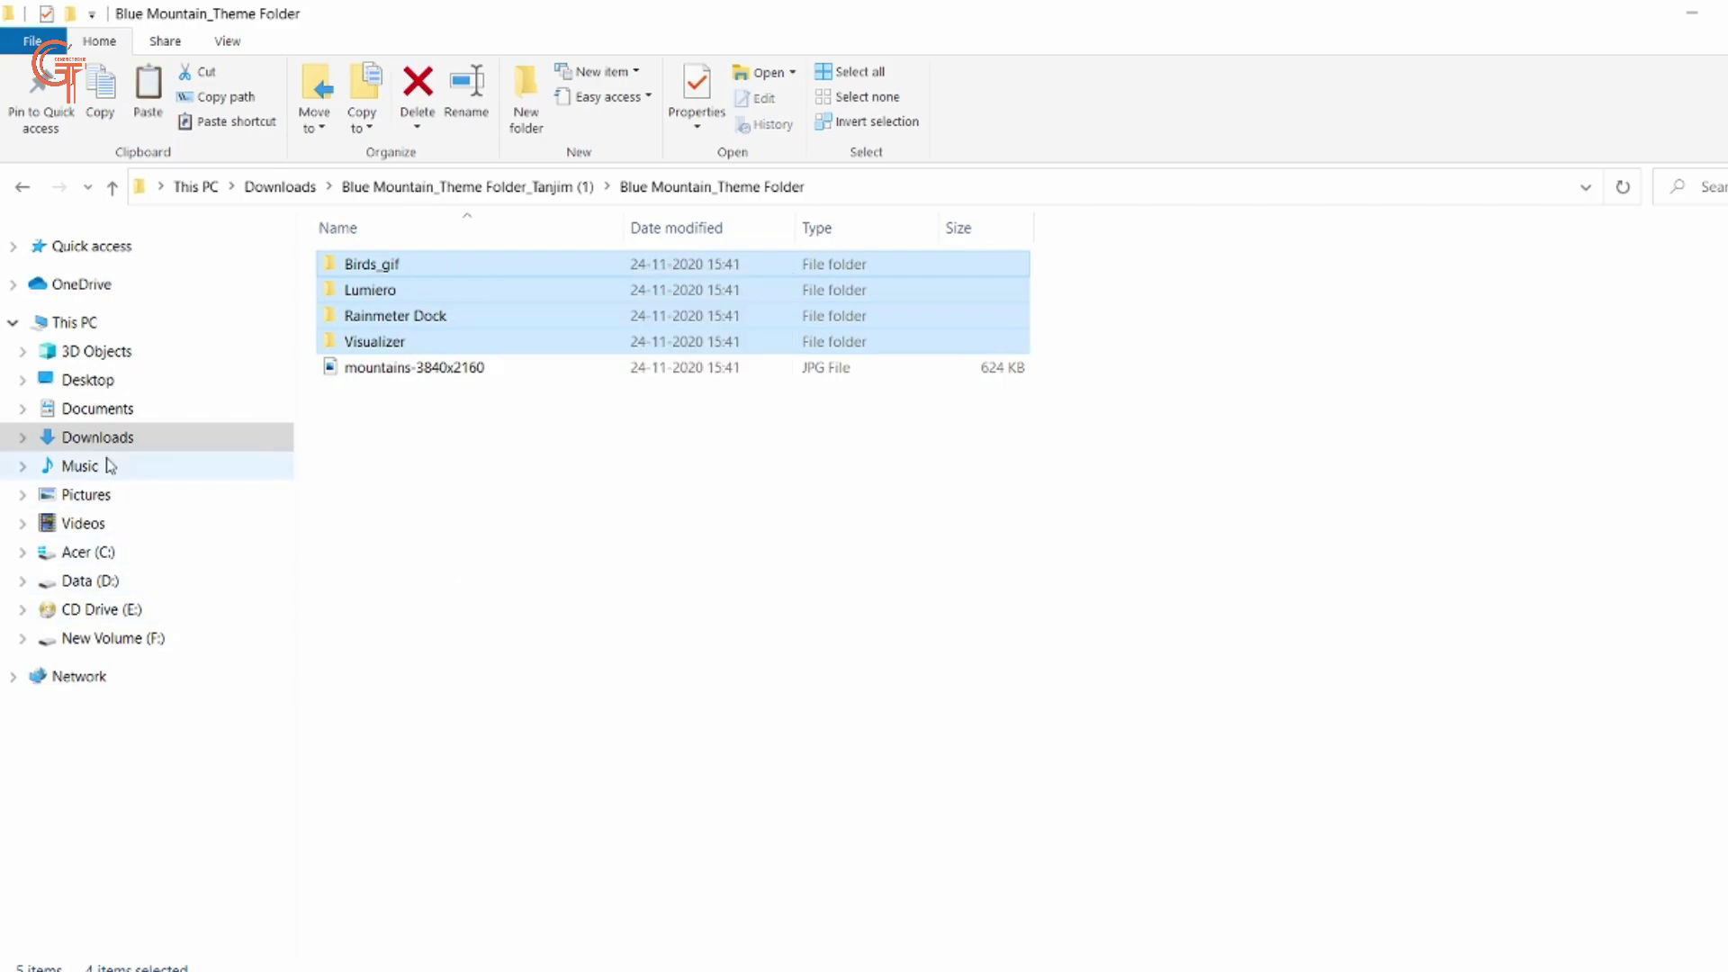
click(102, 413)
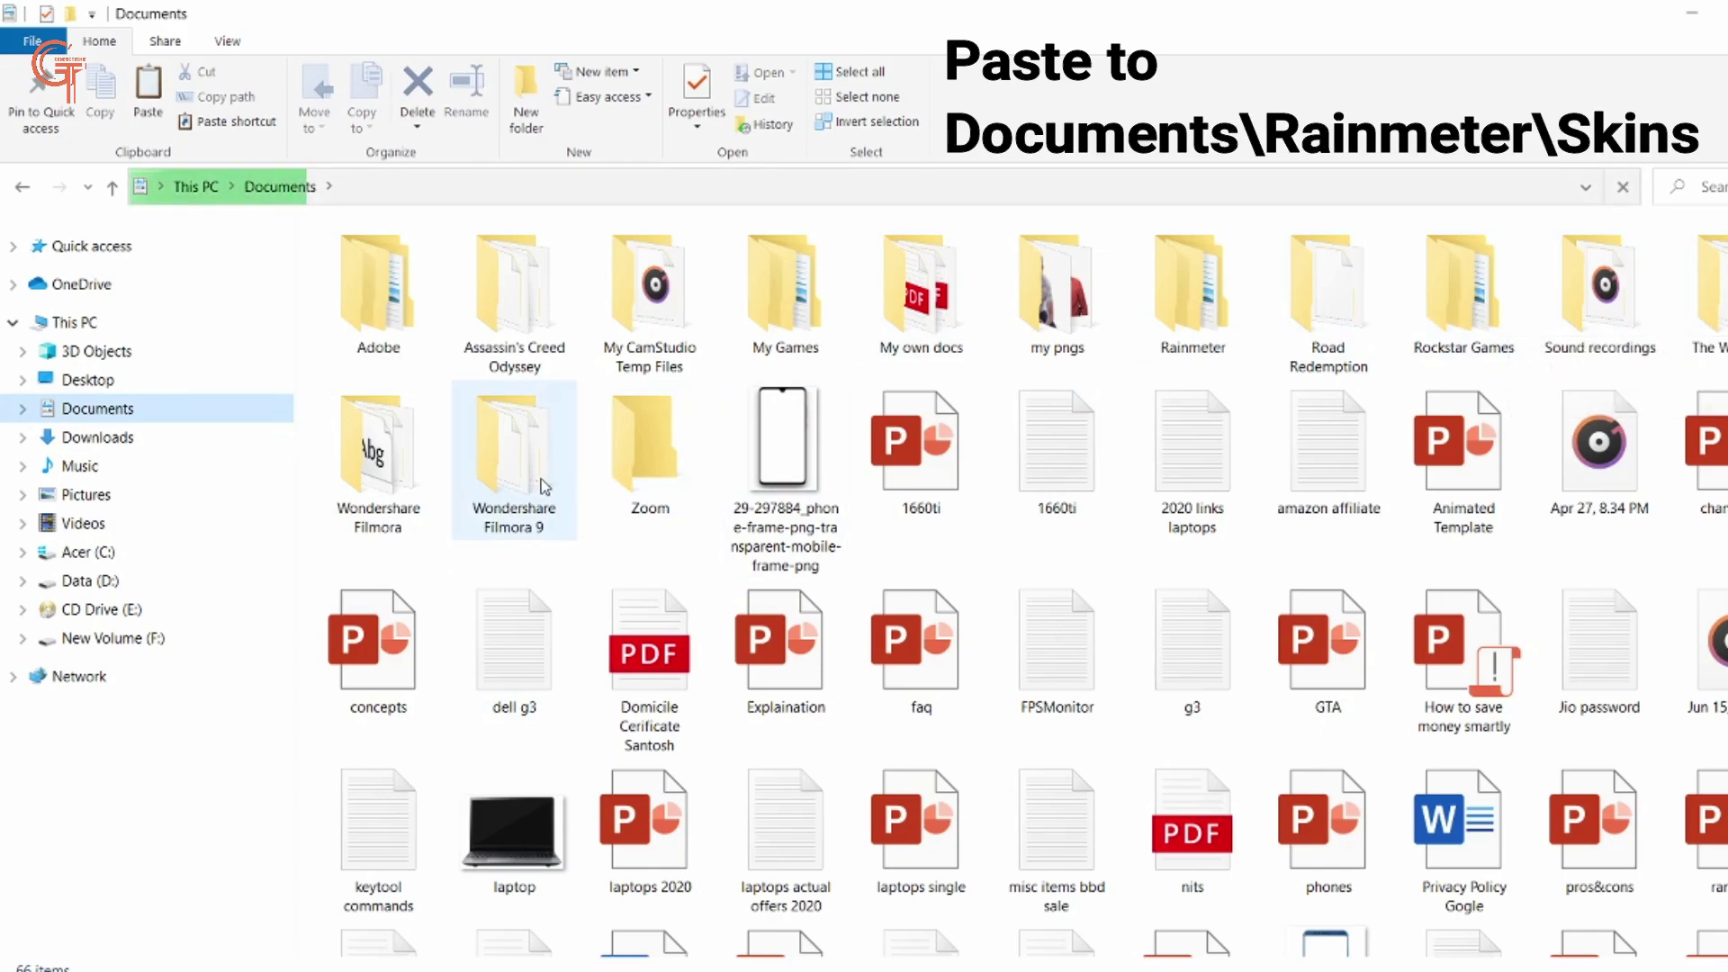
double_click(1190, 286)
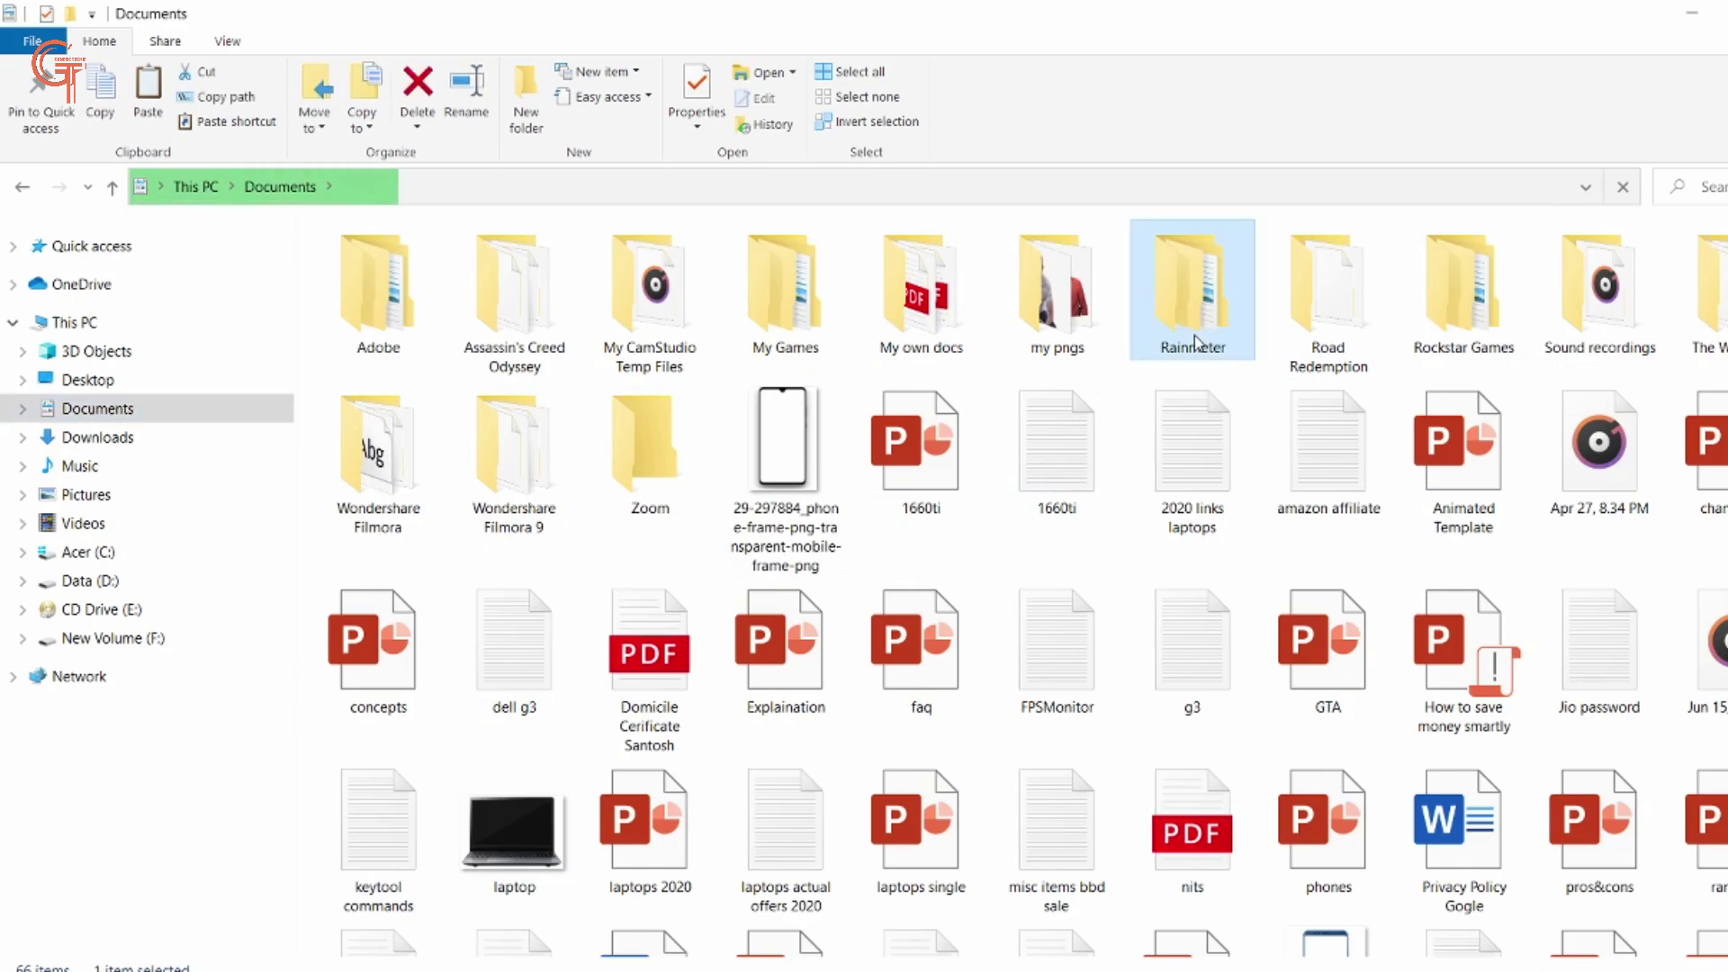
double_click(656, 272)
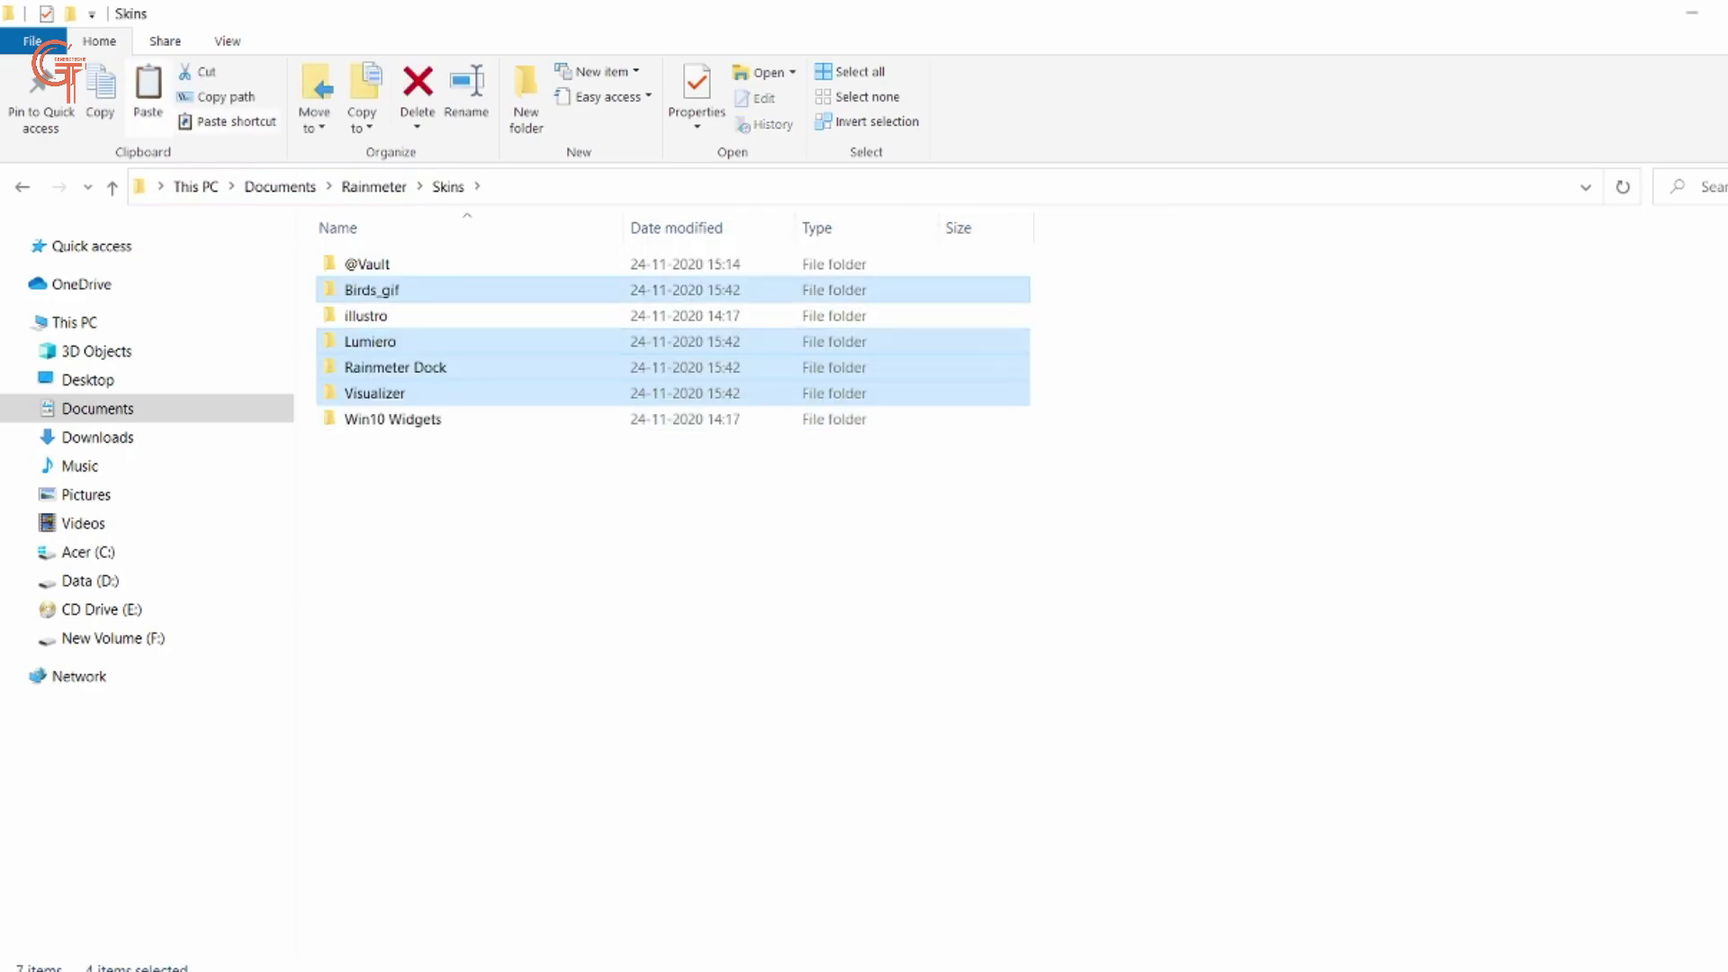
- Open the Manage Rainmeter window and refresh all skins
click(1540, 971)
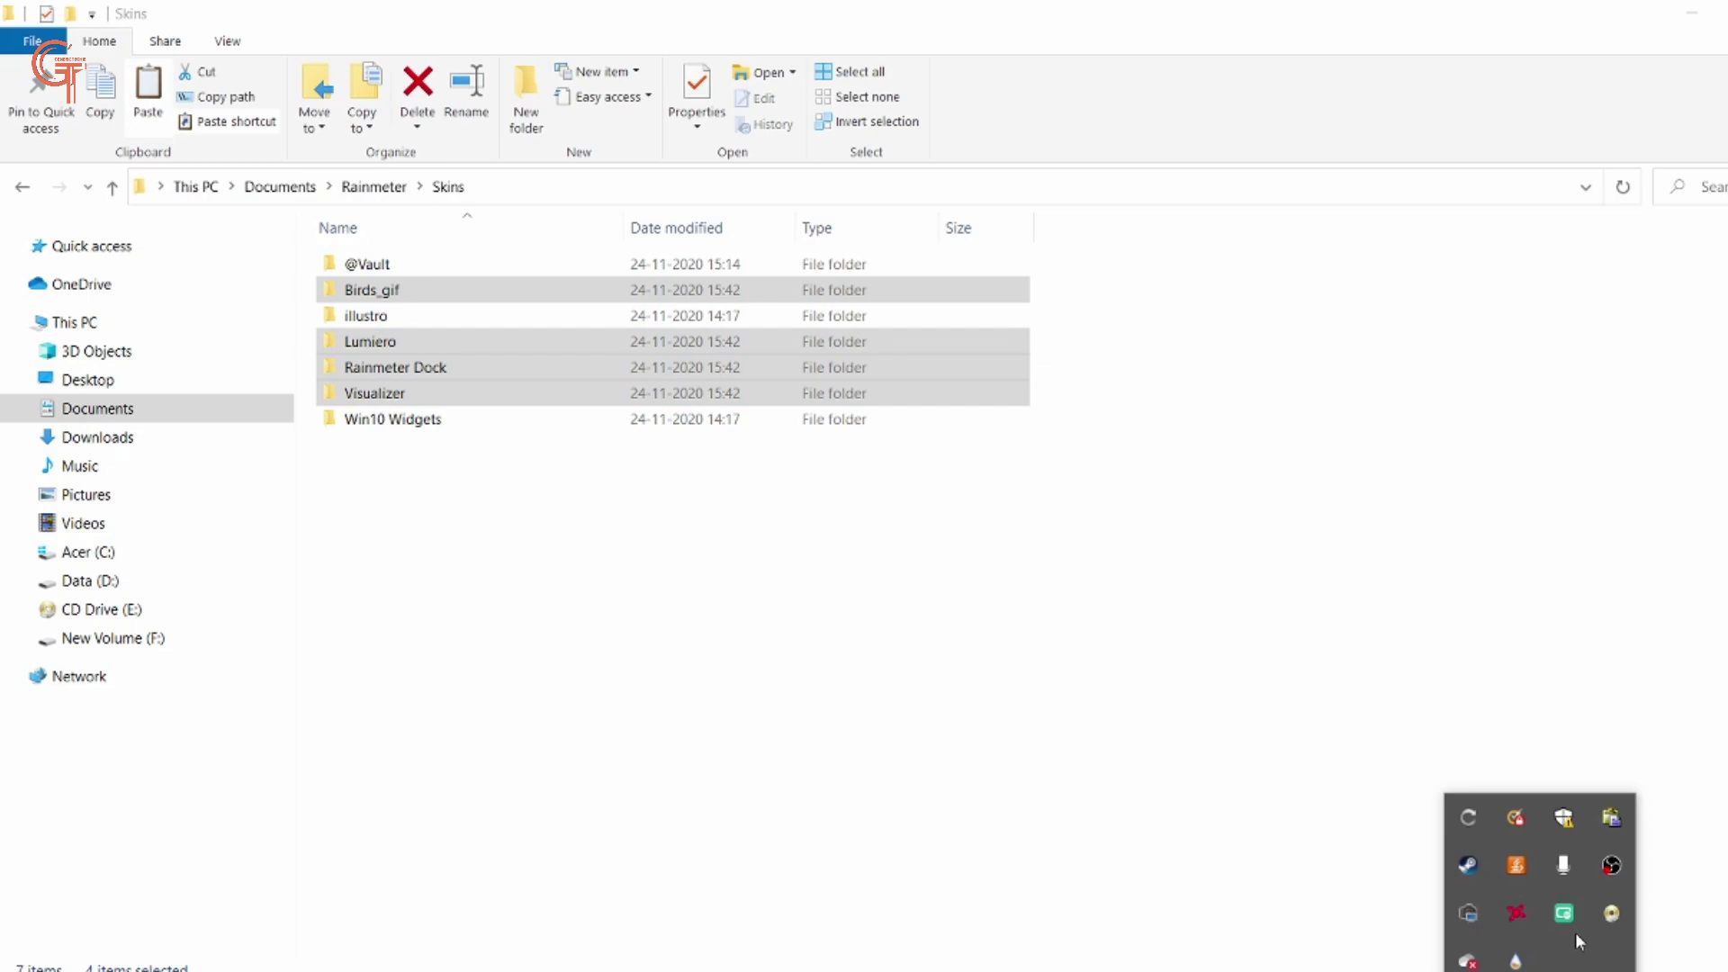
right_click(1516, 961)
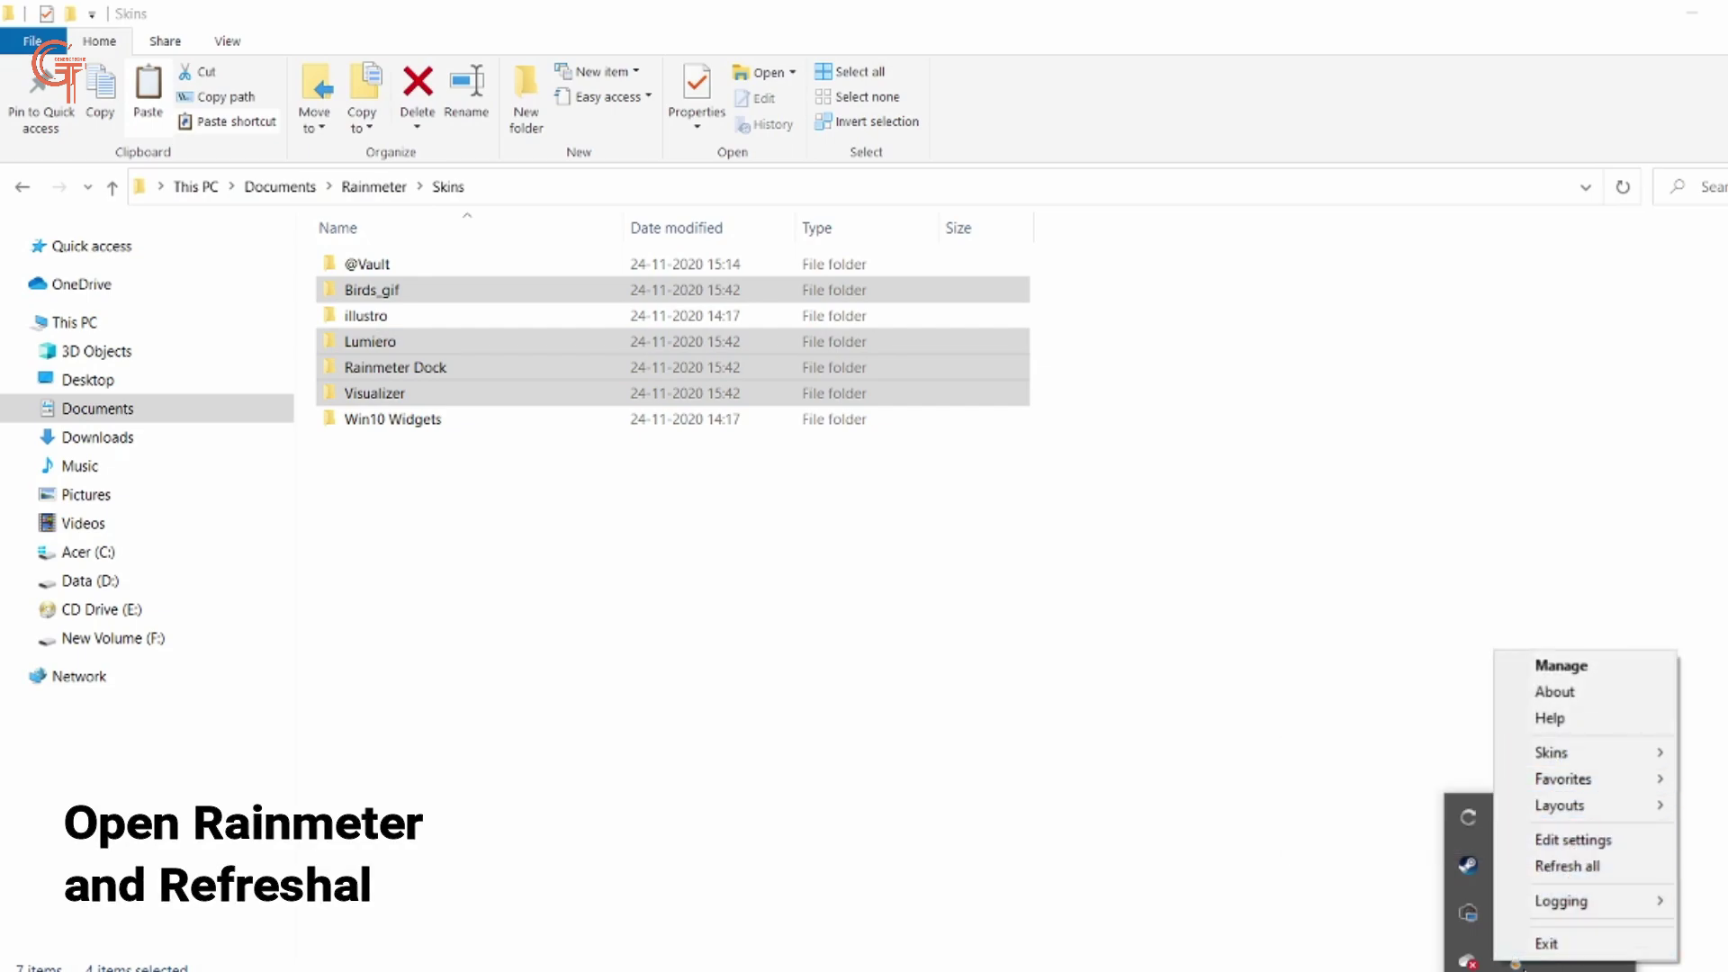
click(1560, 665)
click(548, 797)
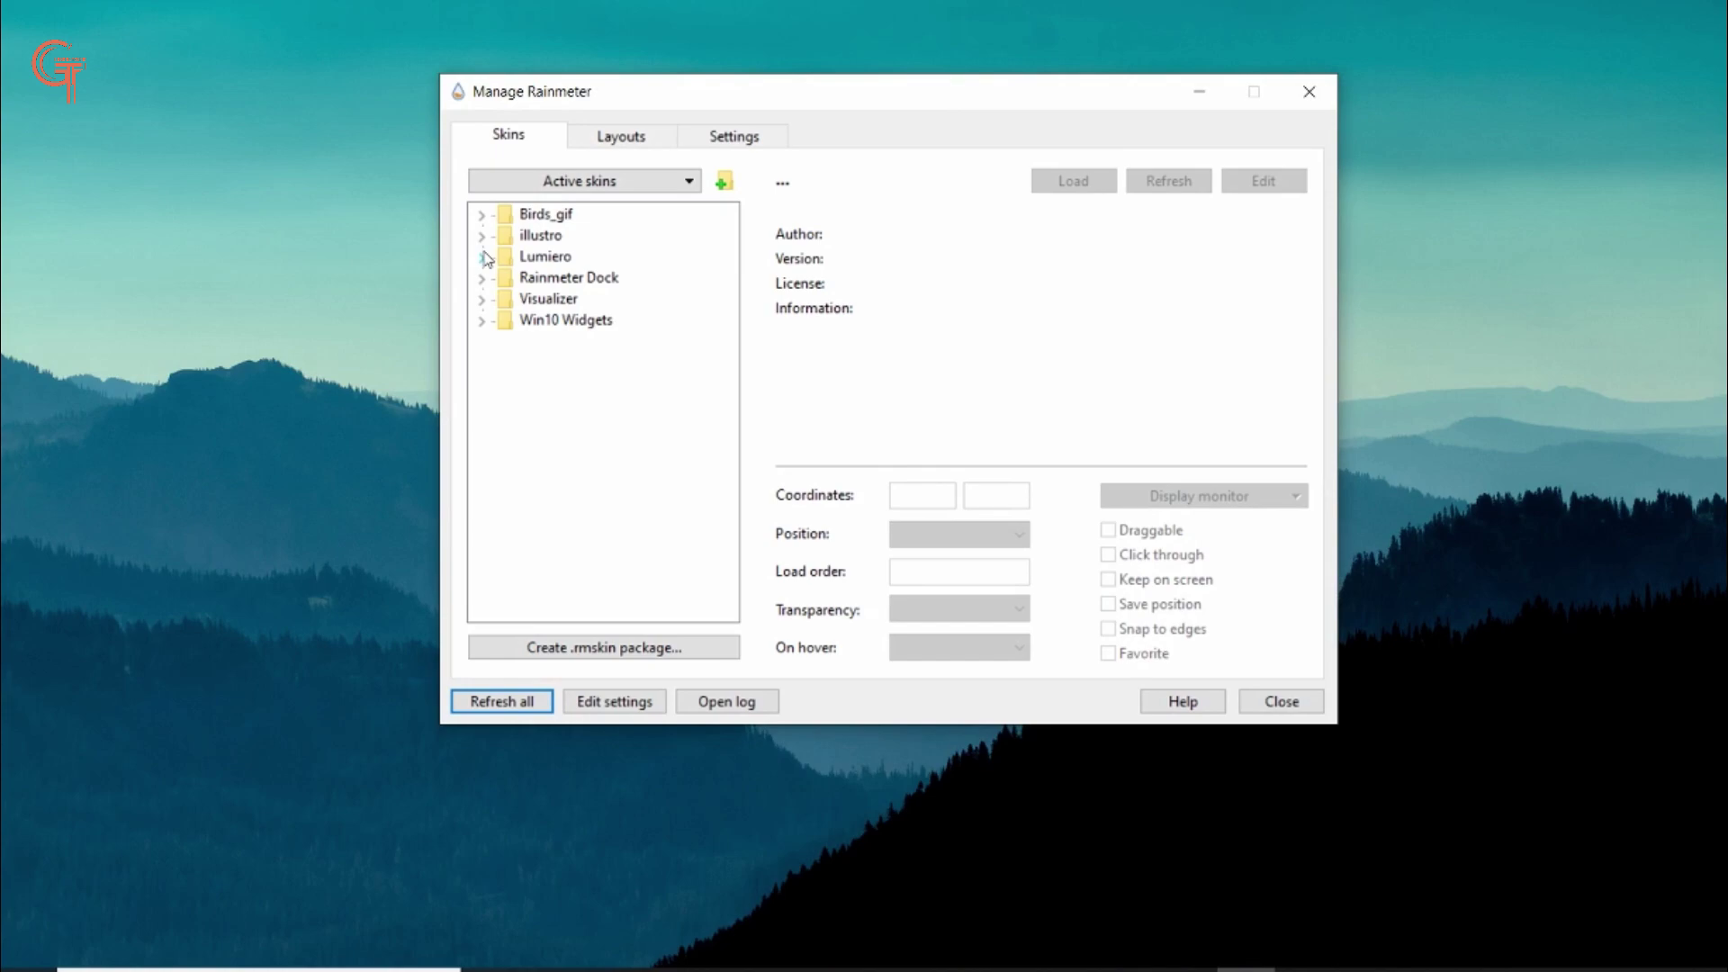
- Load the Date.ini skin from Lumiero\Date and set its position to On desktop
click(482, 258)
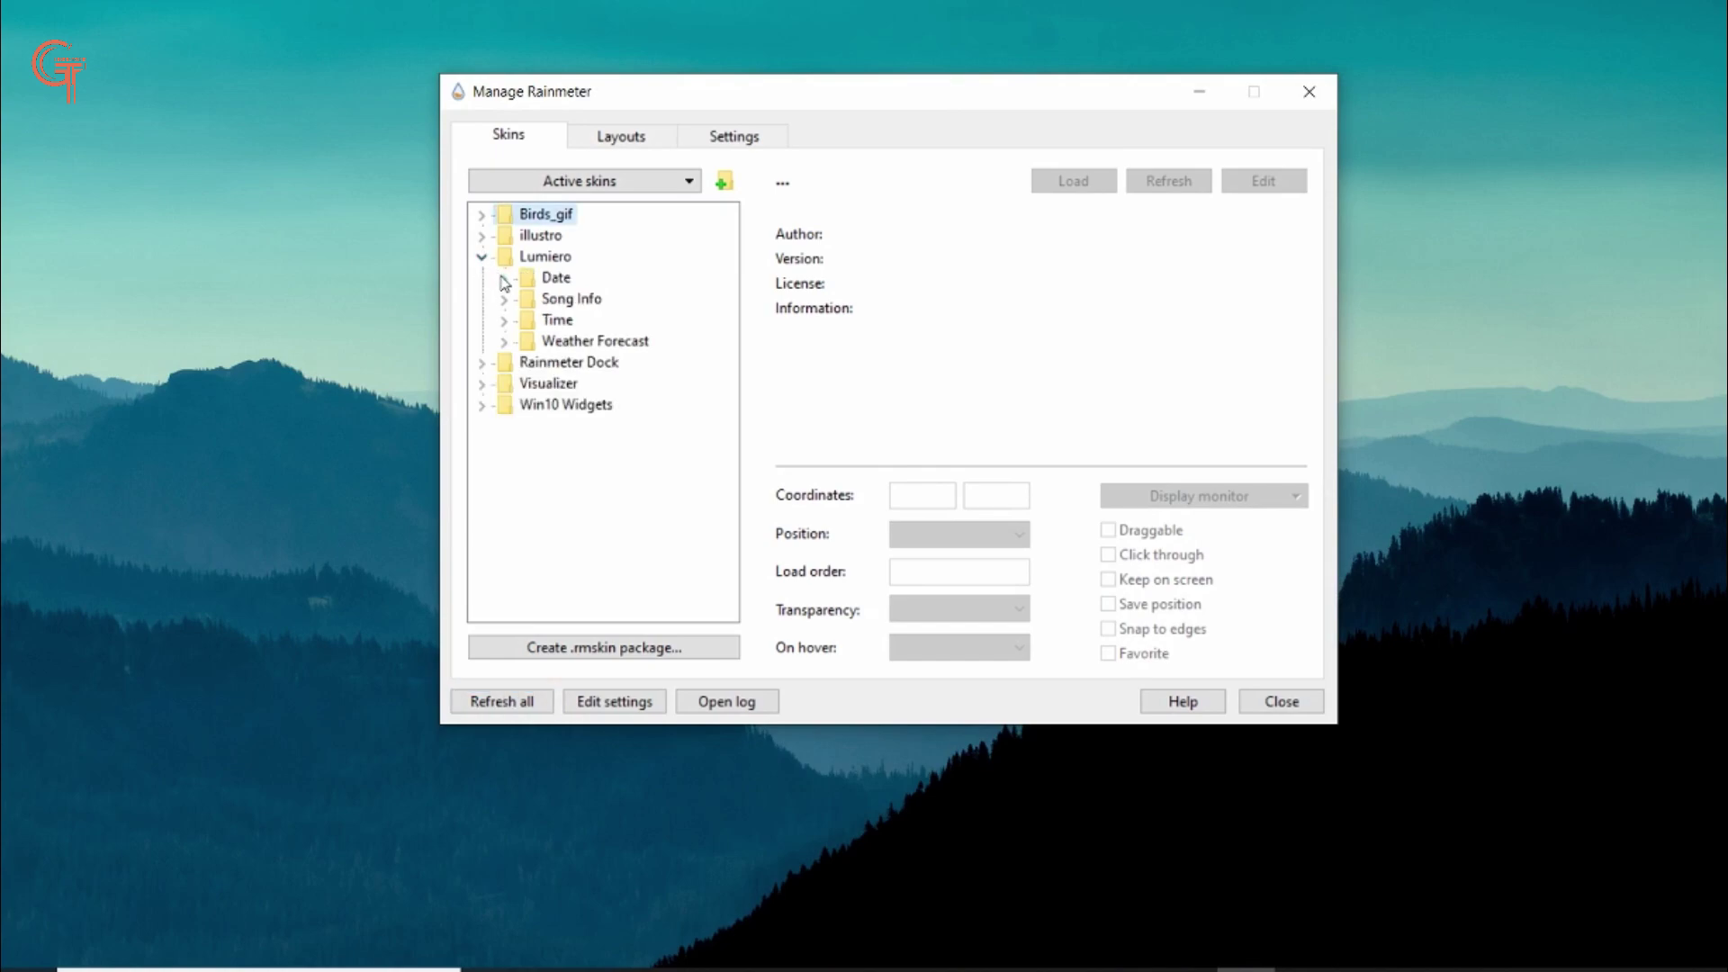
click(504, 281)
click(587, 298)
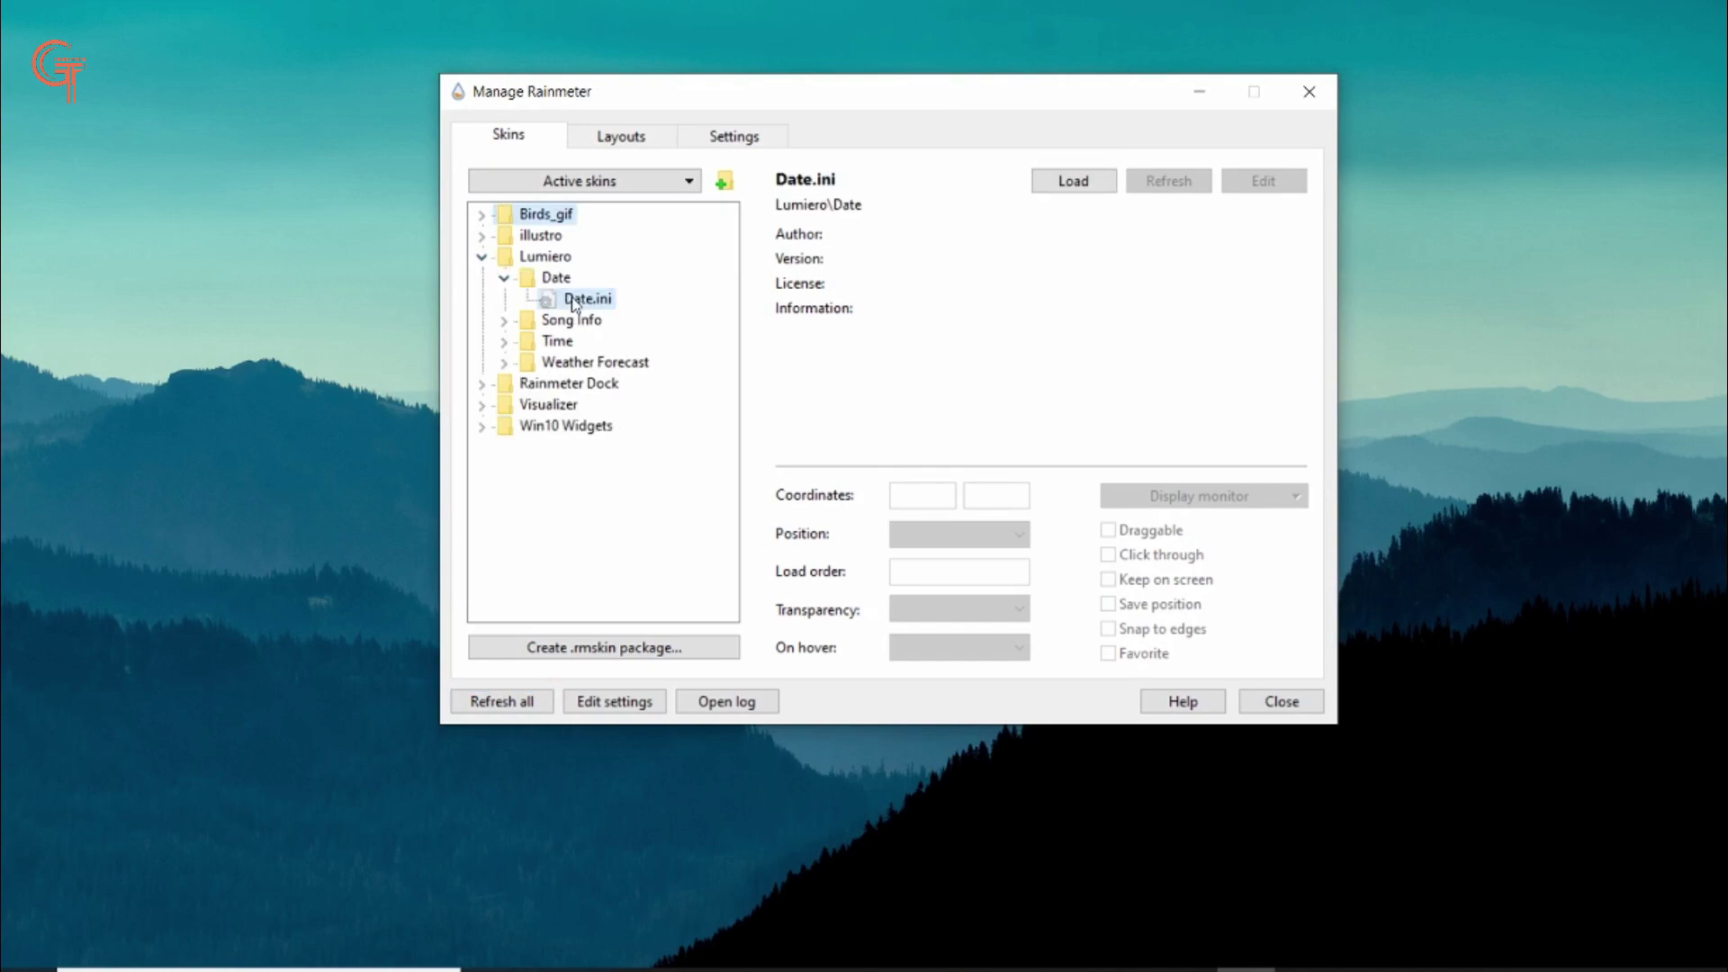
click(1057, 184)
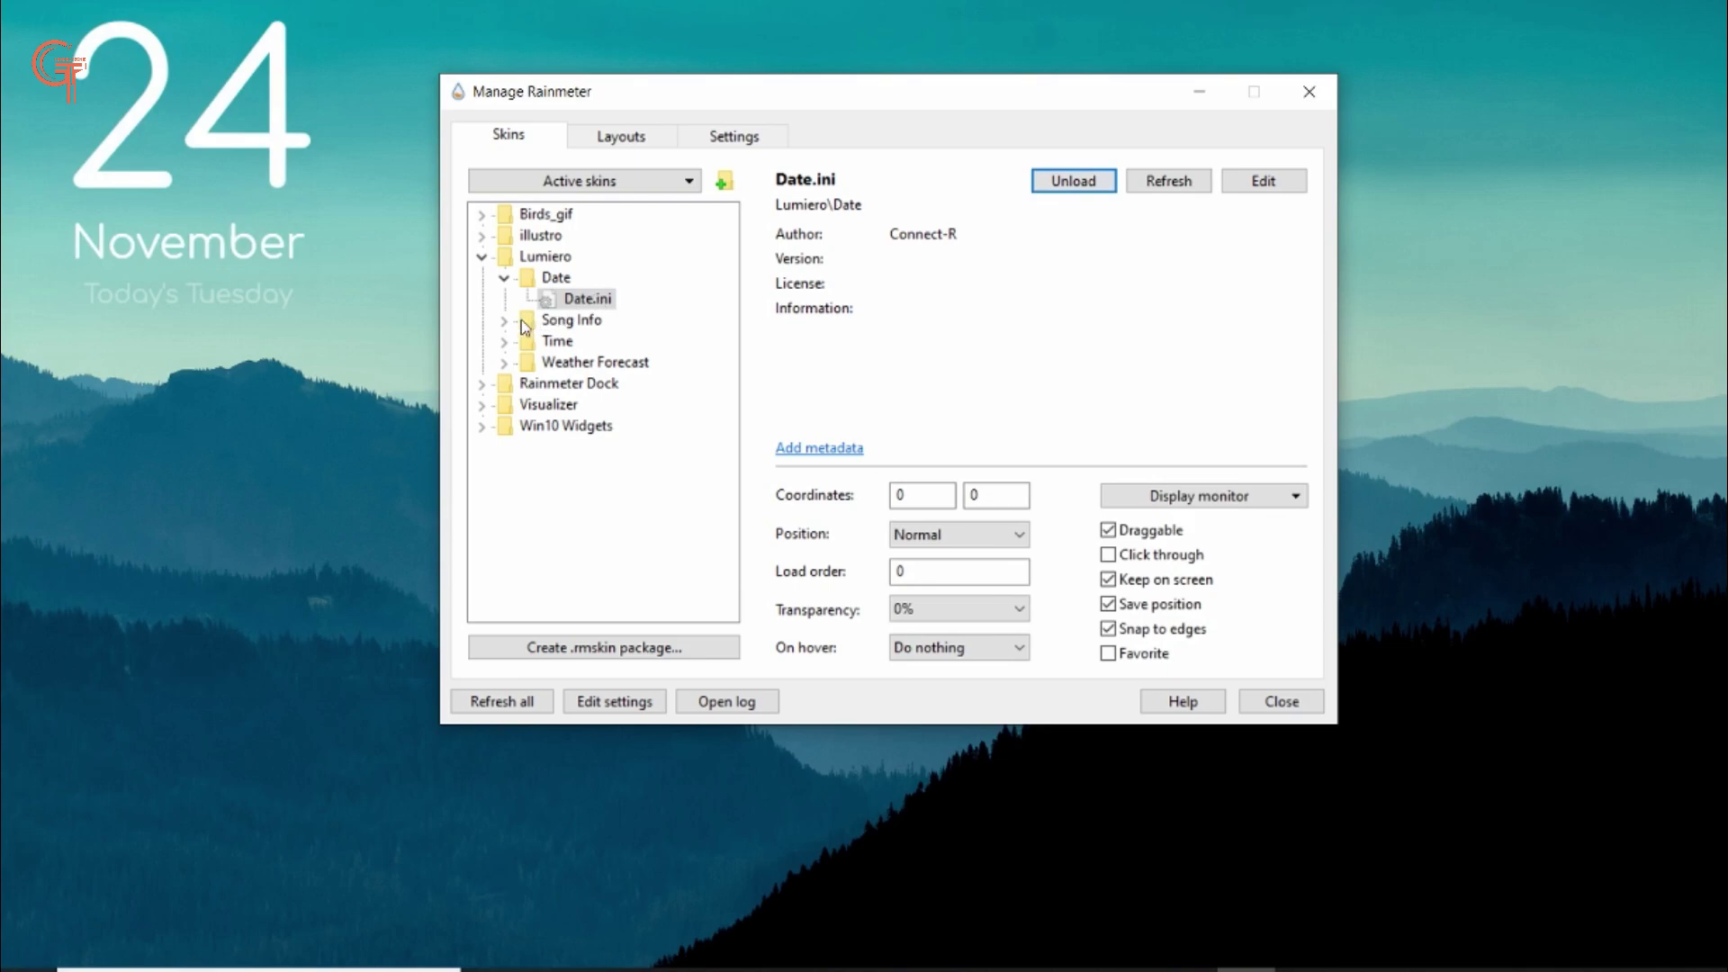
click(930, 542)
click(933, 554)
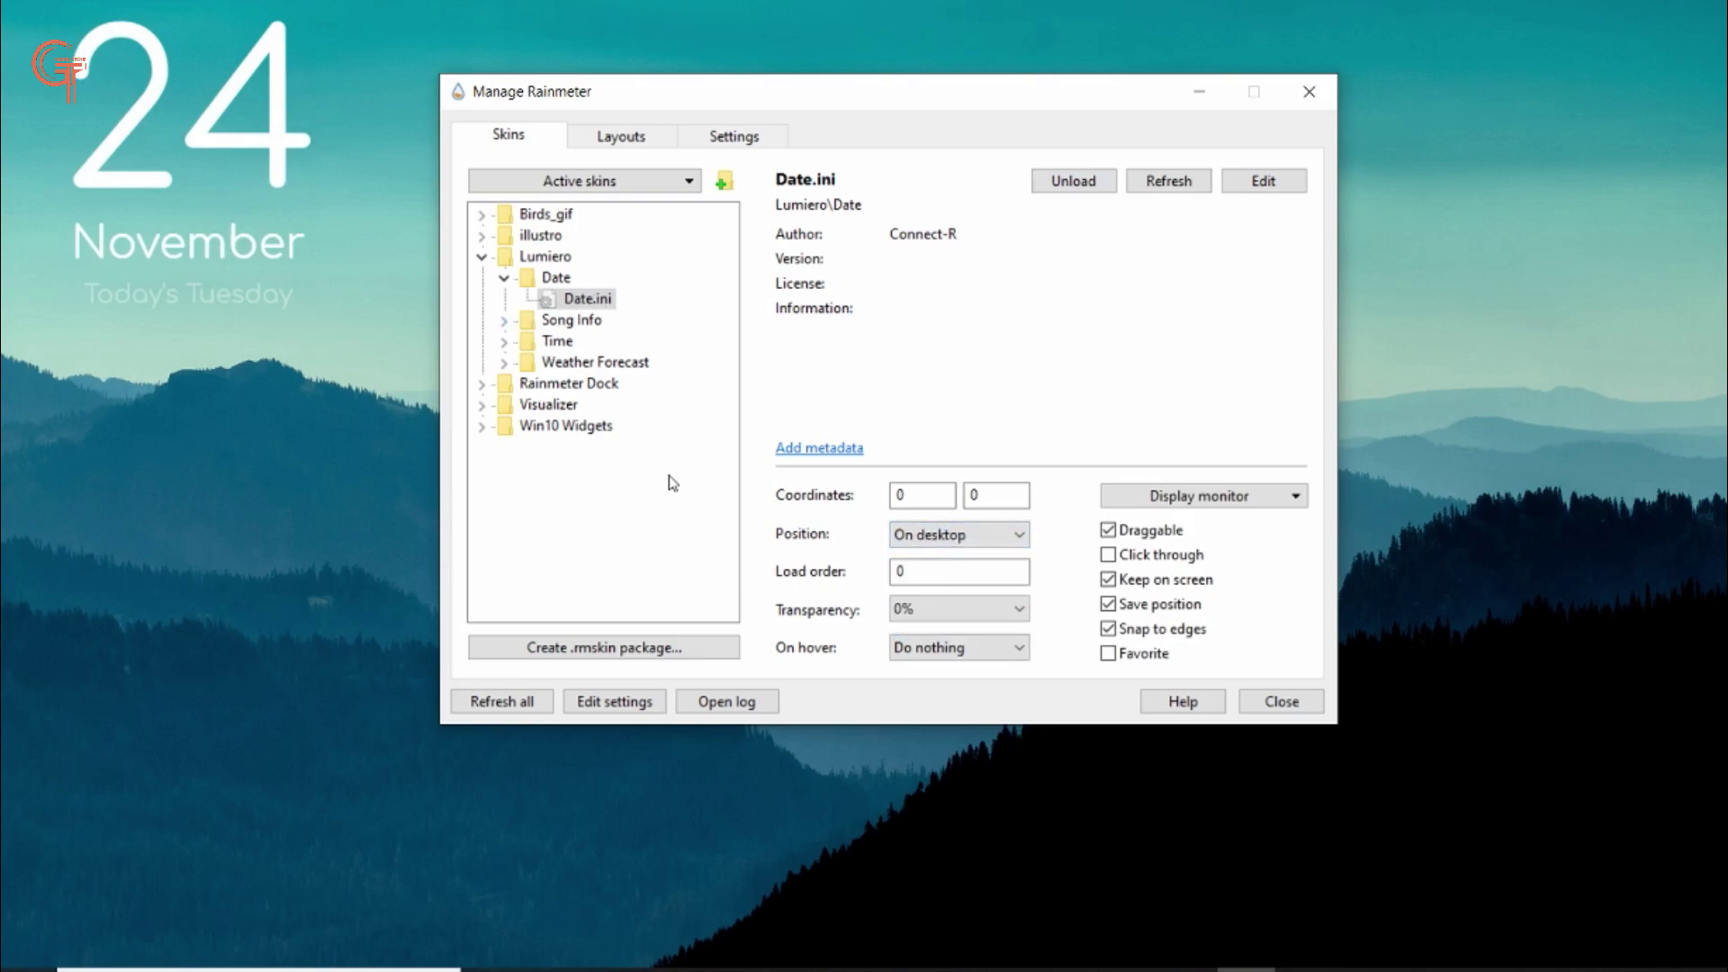
- Load the Time.ini skin from Lumiero\Time and set its position to On desktop
click(504, 341)
click(589, 362)
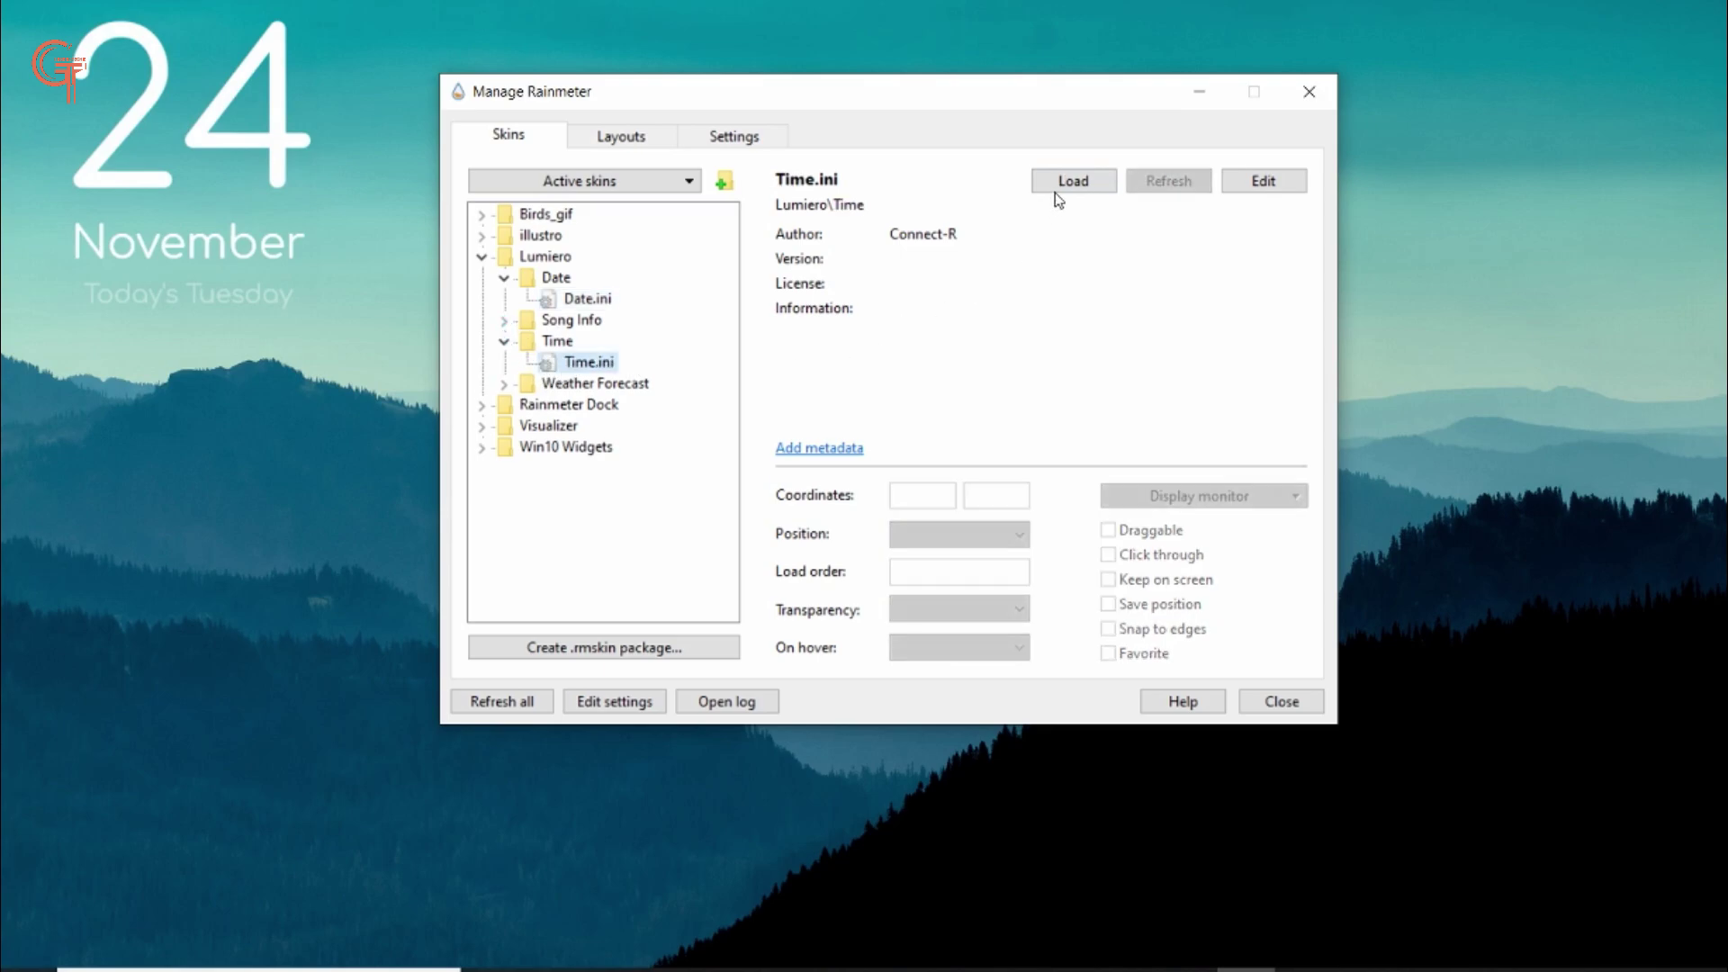
click(1058, 191)
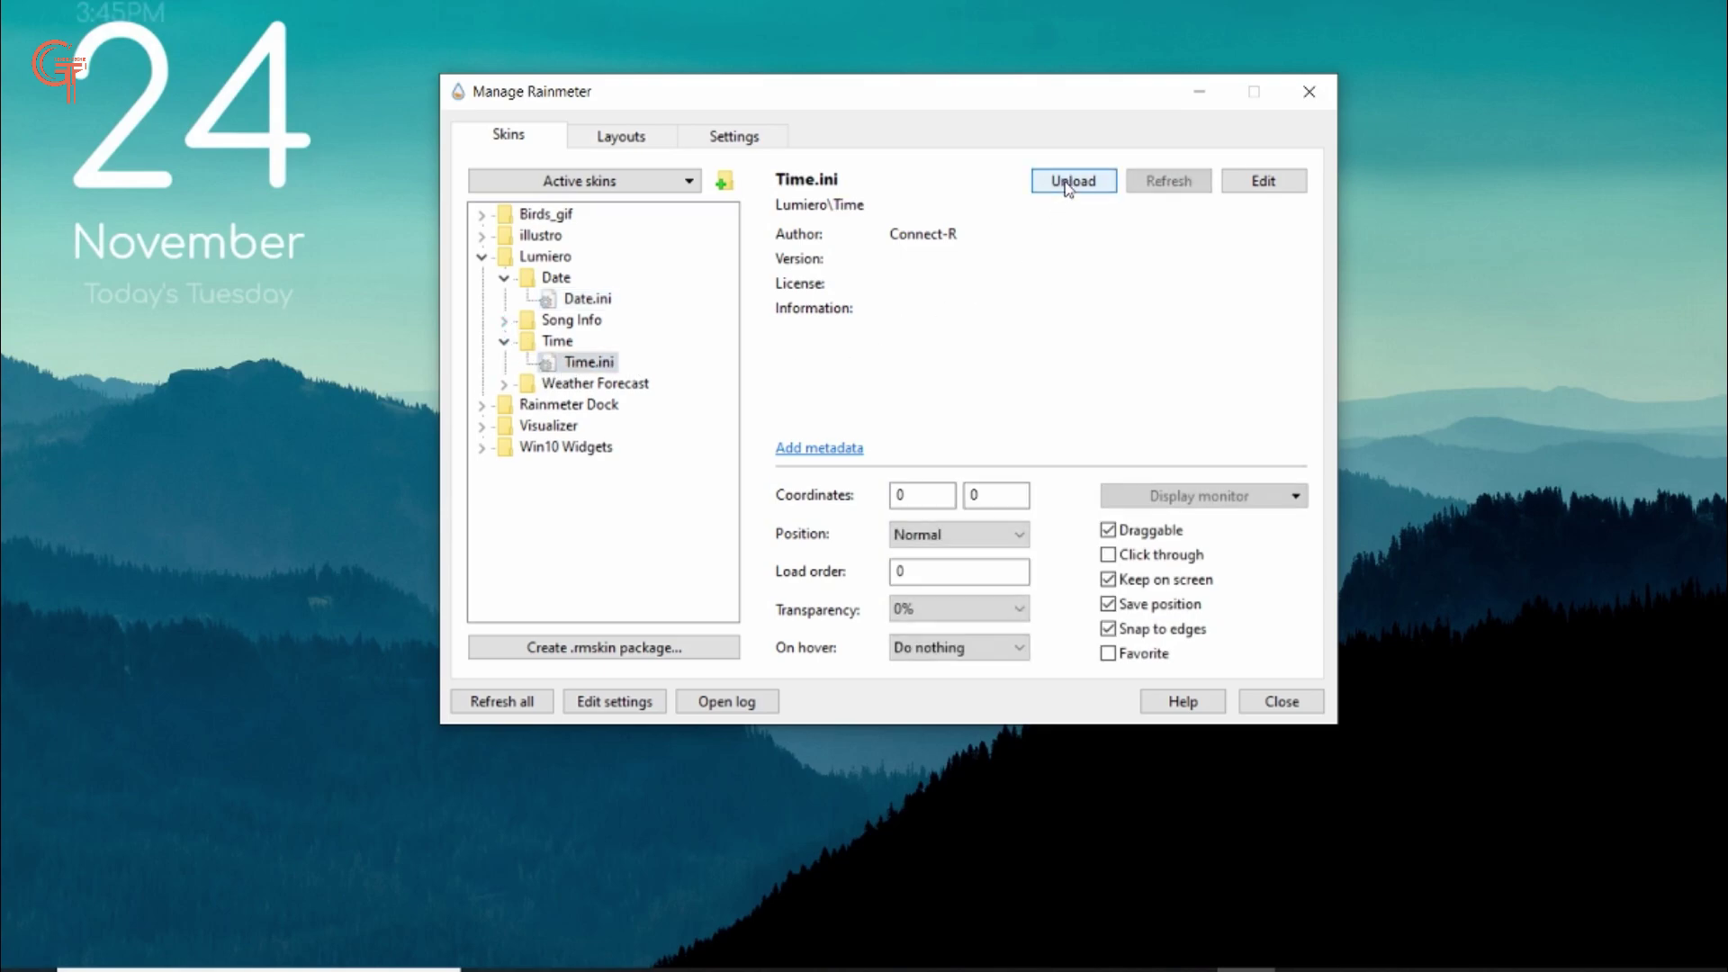
click(972, 536)
click(939, 555)
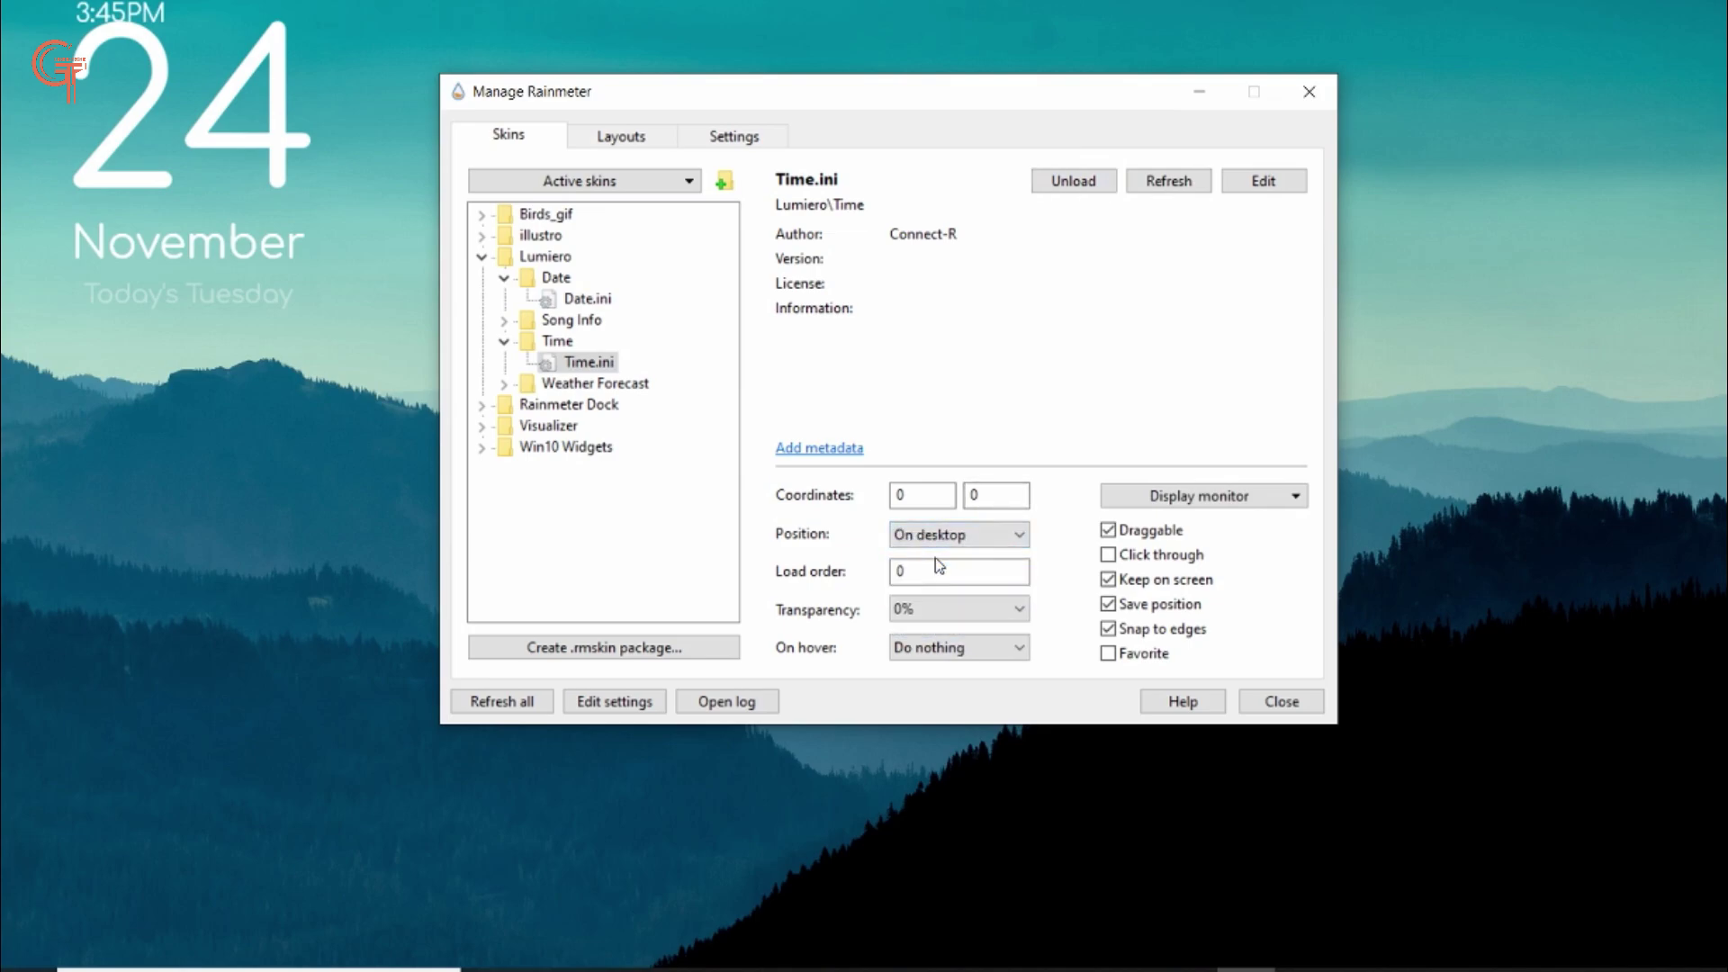
- Load the Weather Forecast.ini skin from Lumiero\Weather Forecast and set its position to On desktop
click(505, 384)
click(627, 404)
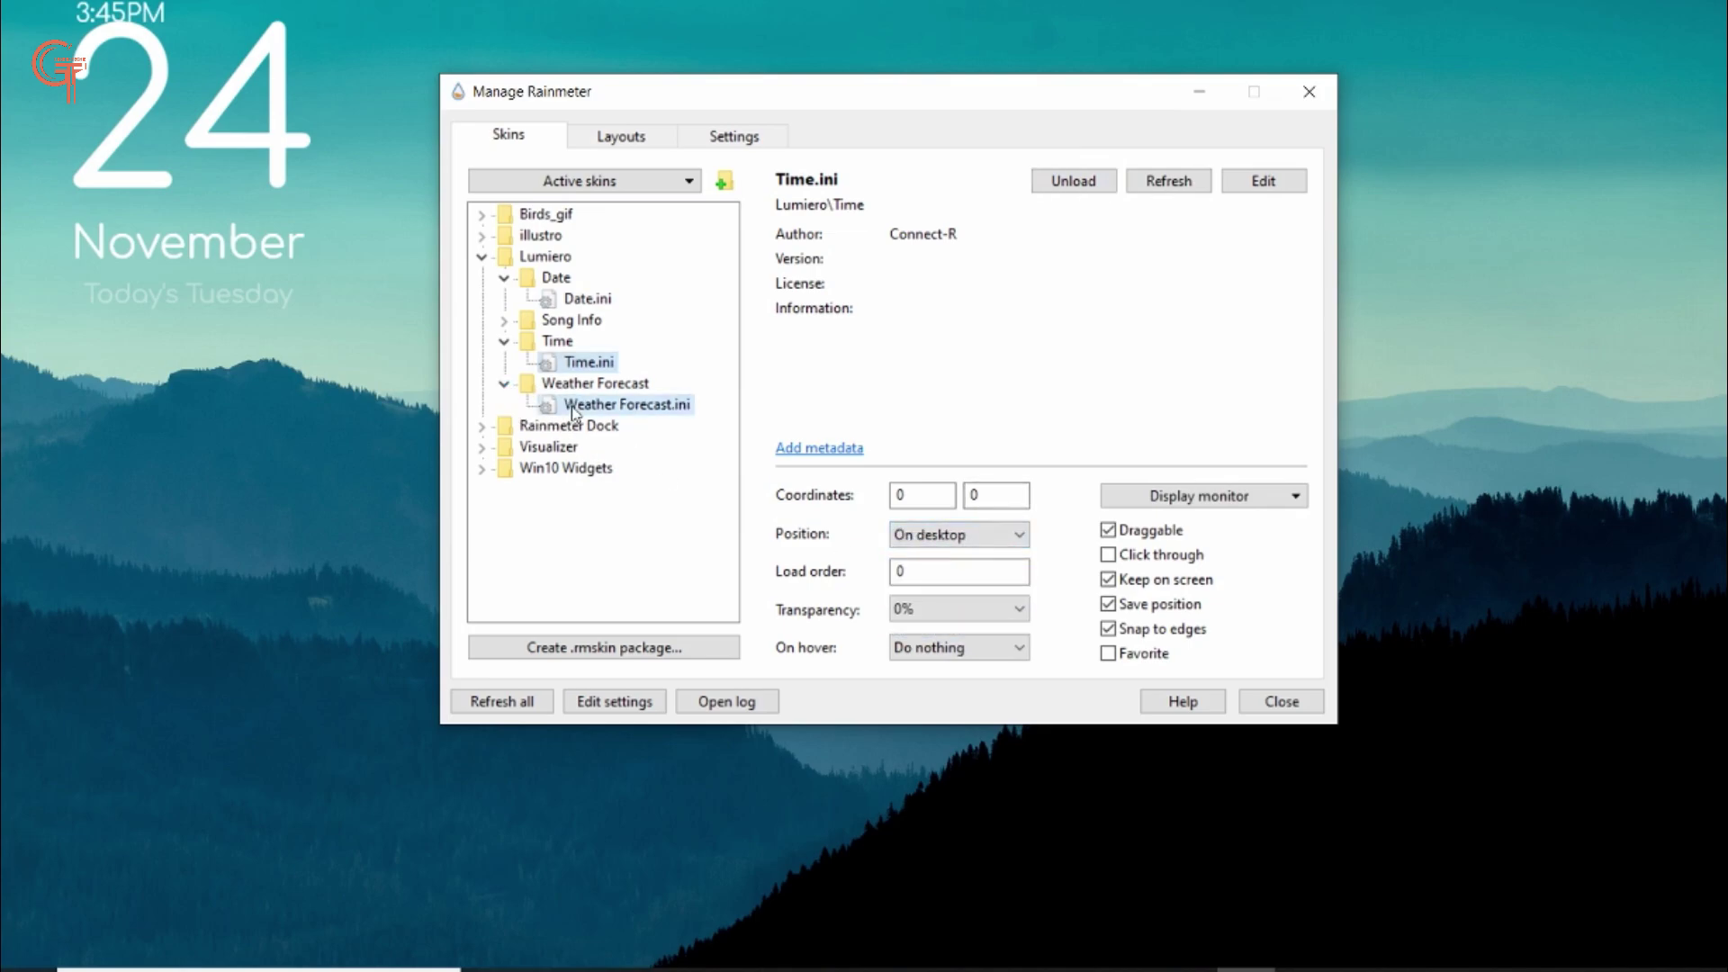
click(1071, 181)
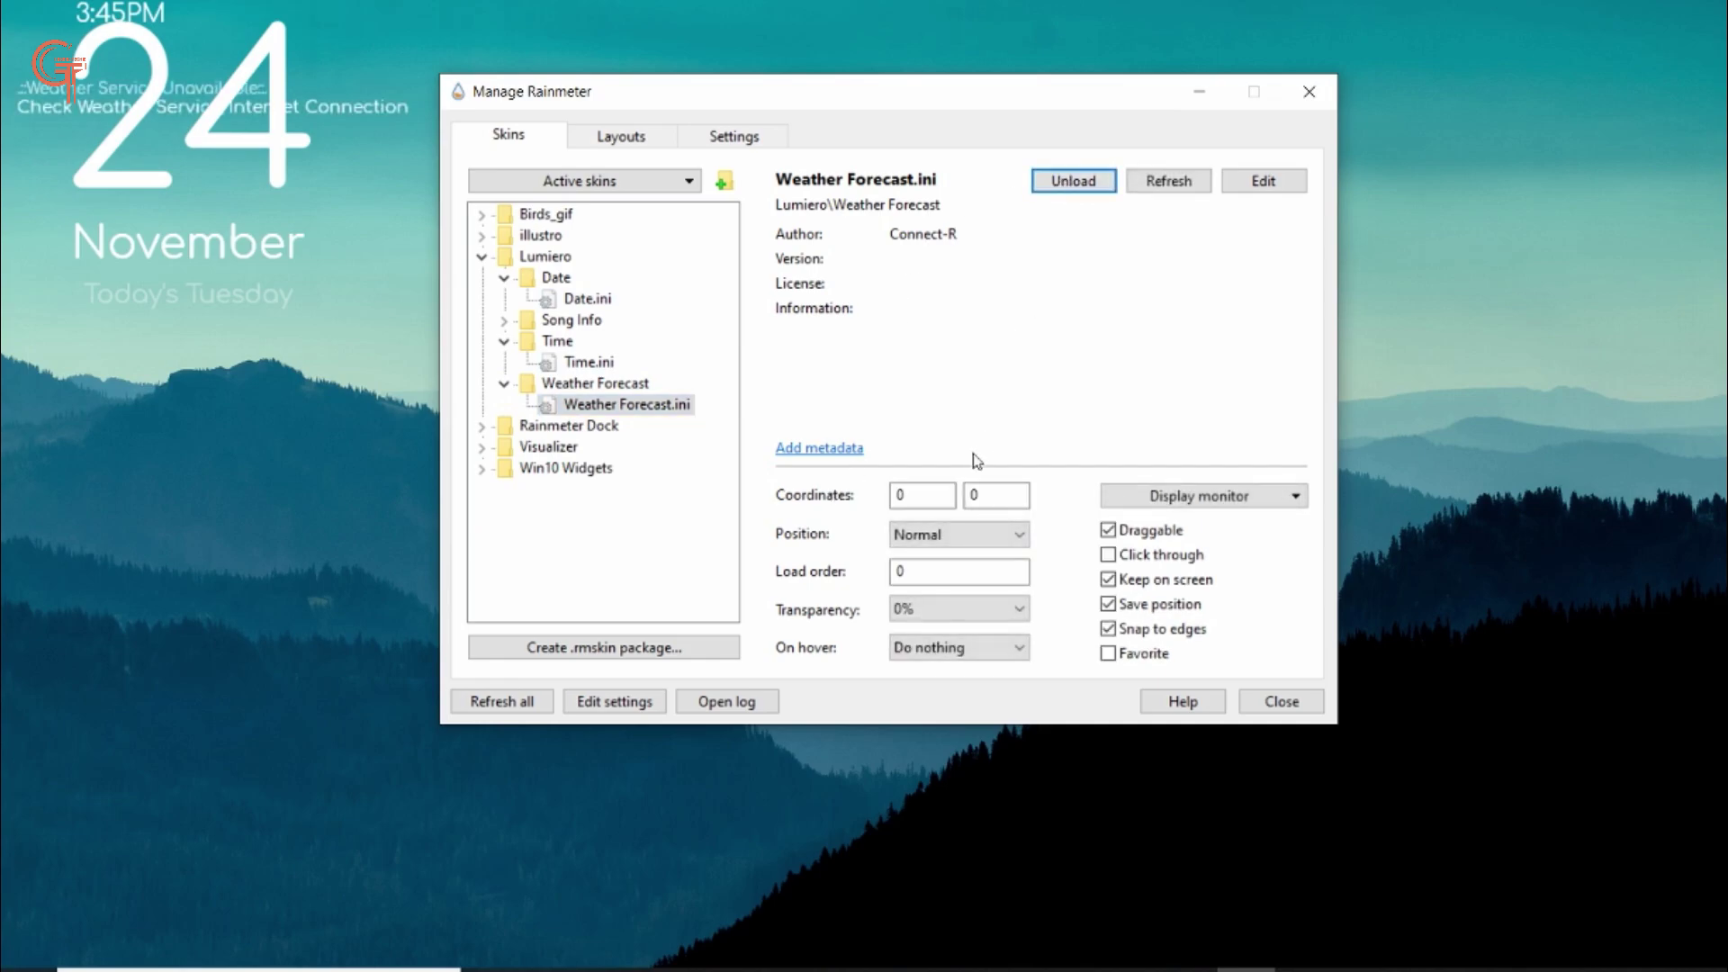
click(930, 540)
click(930, 557)
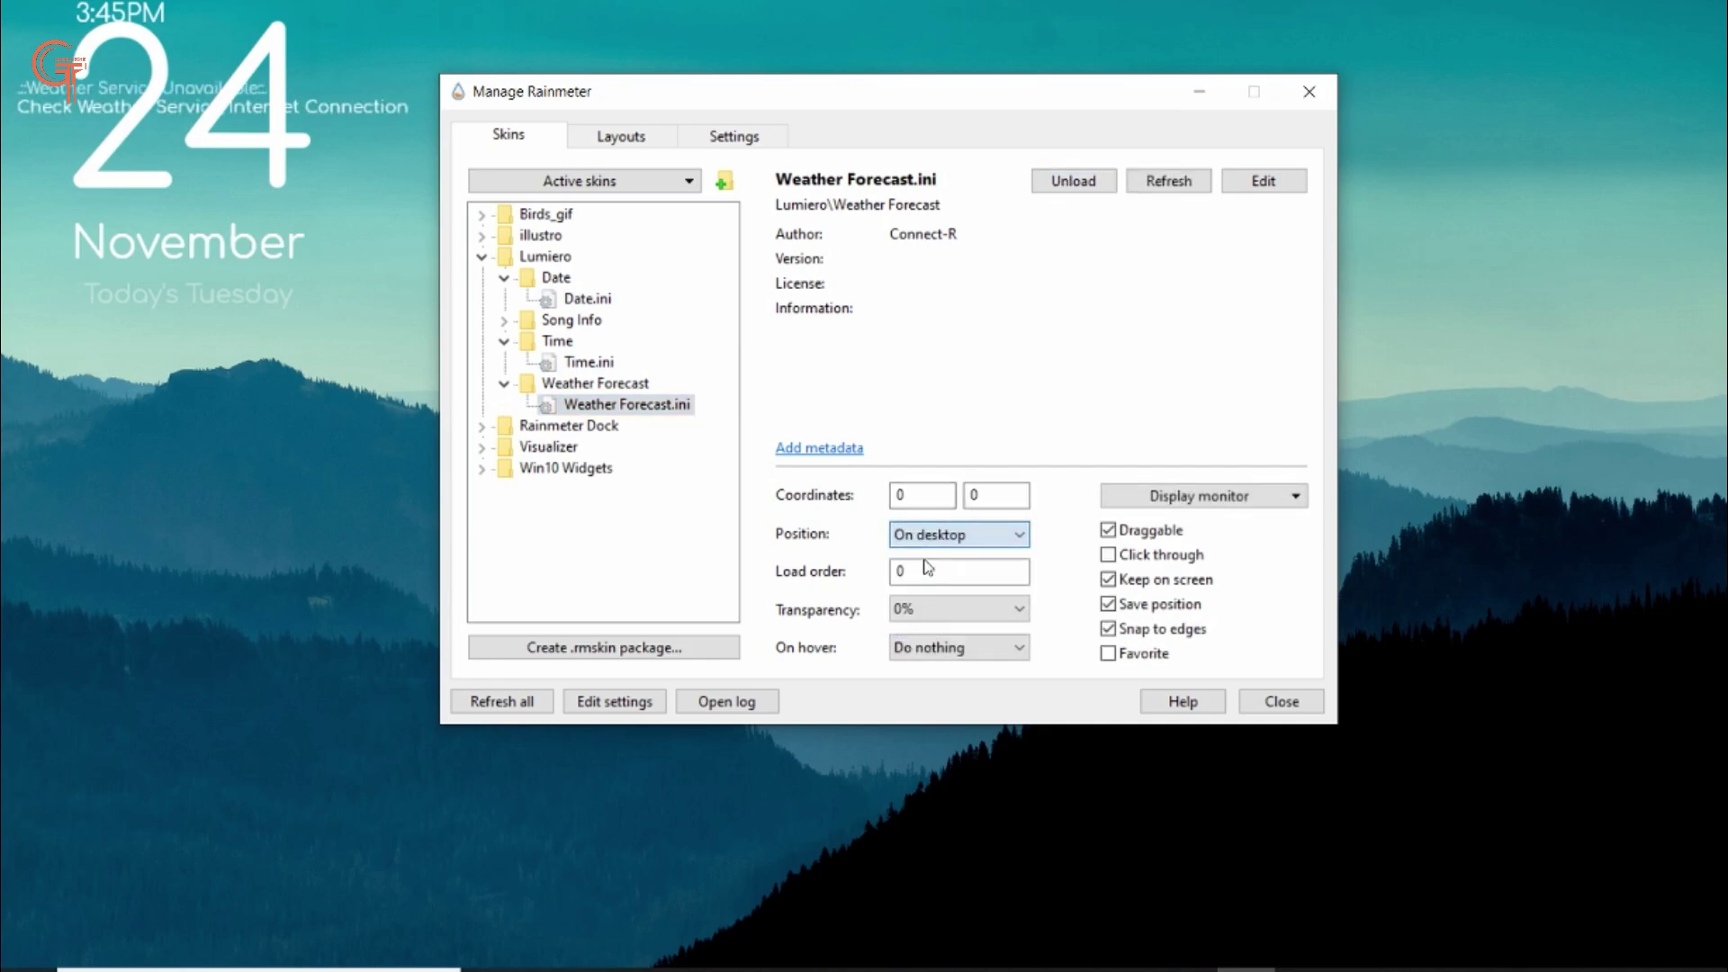
- Load the Song Info.ini skin from Lumiero\Song Info with its position set to On desktop, and close the Manage Rainmeter window
click(504, 319)
click(603, 341)
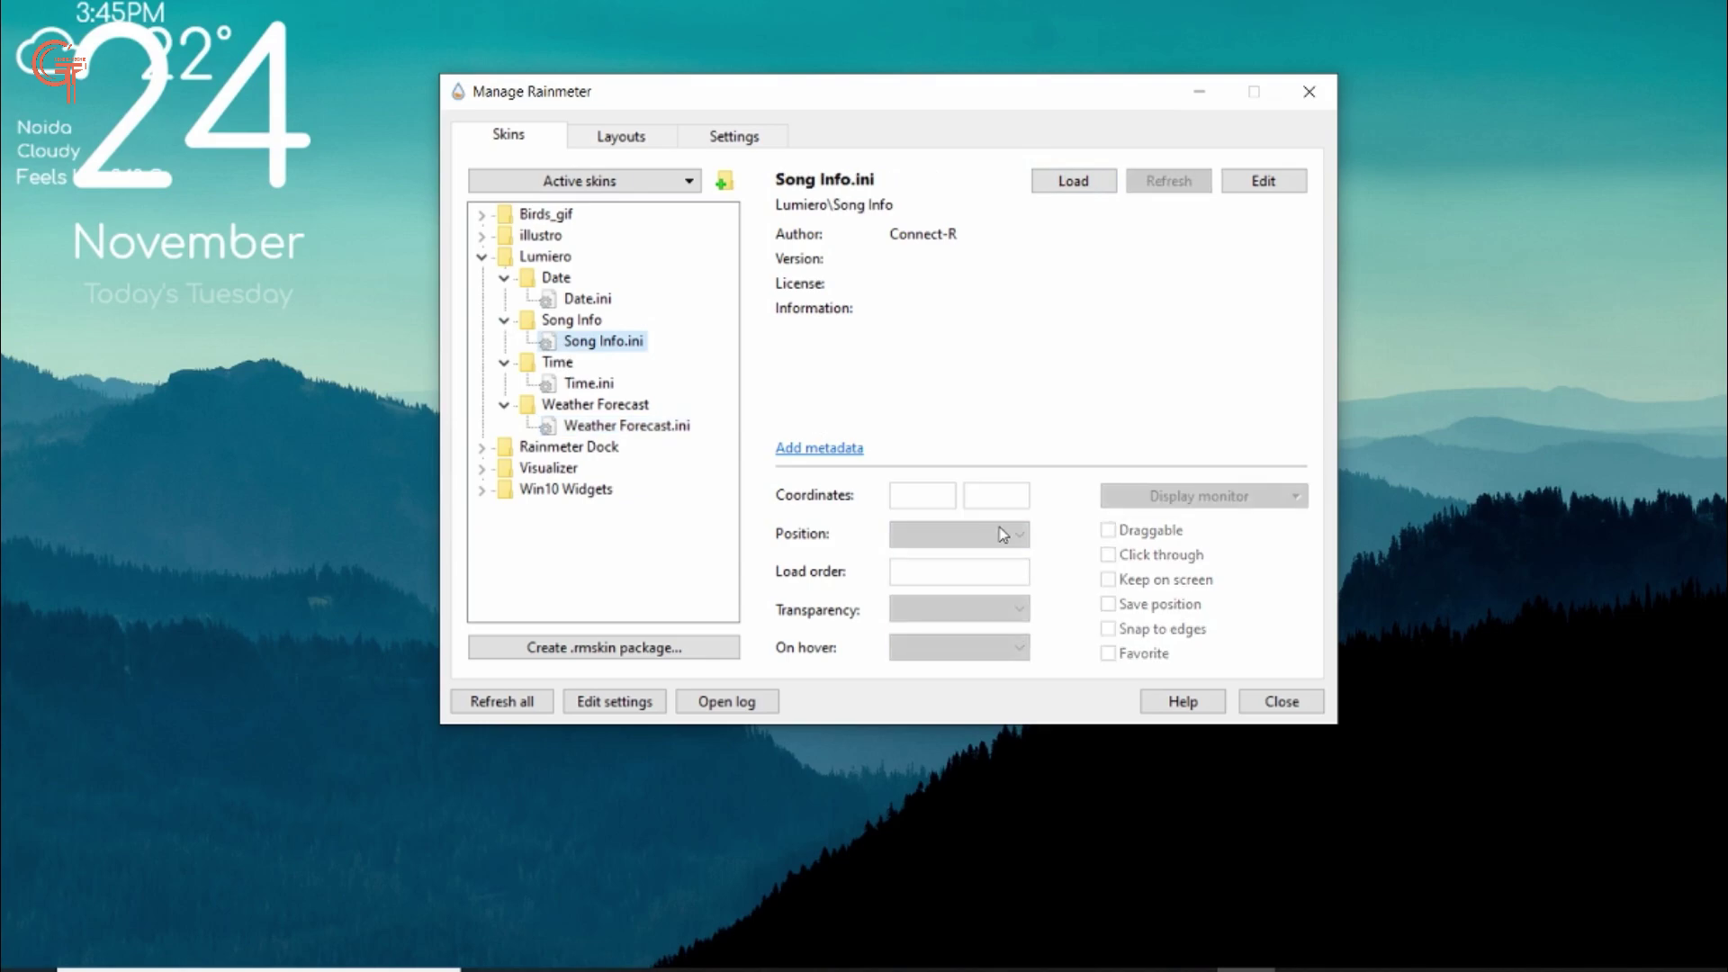
click(1097, 189)
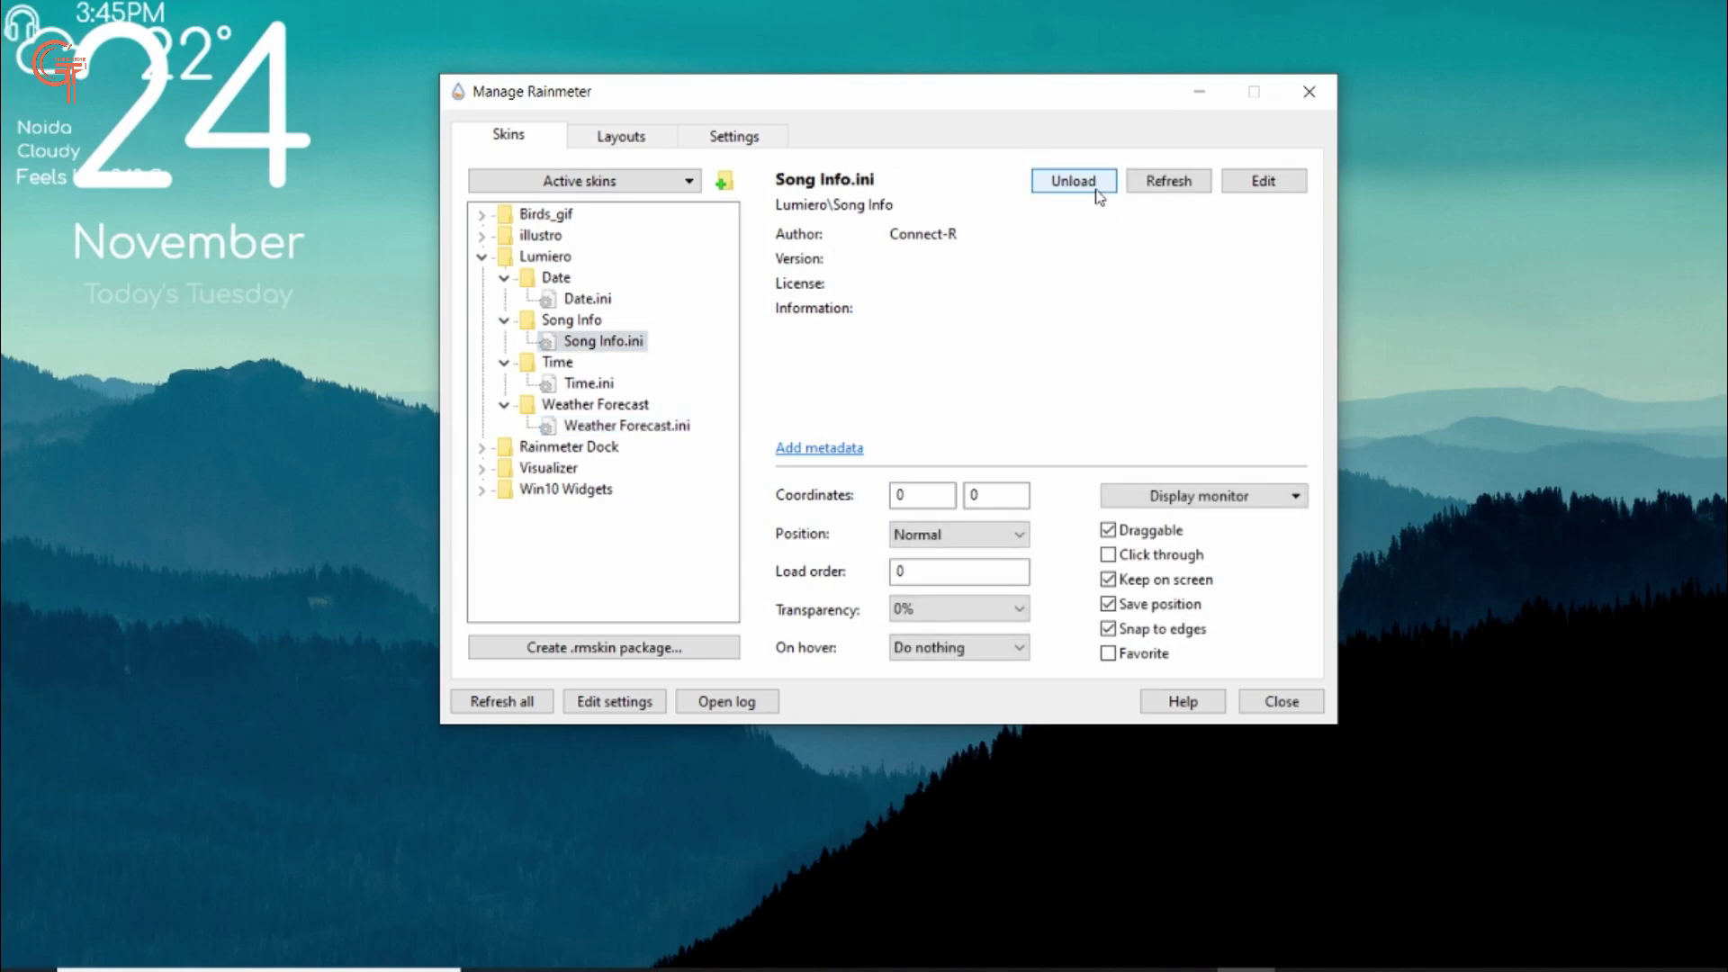
click(936, 535)
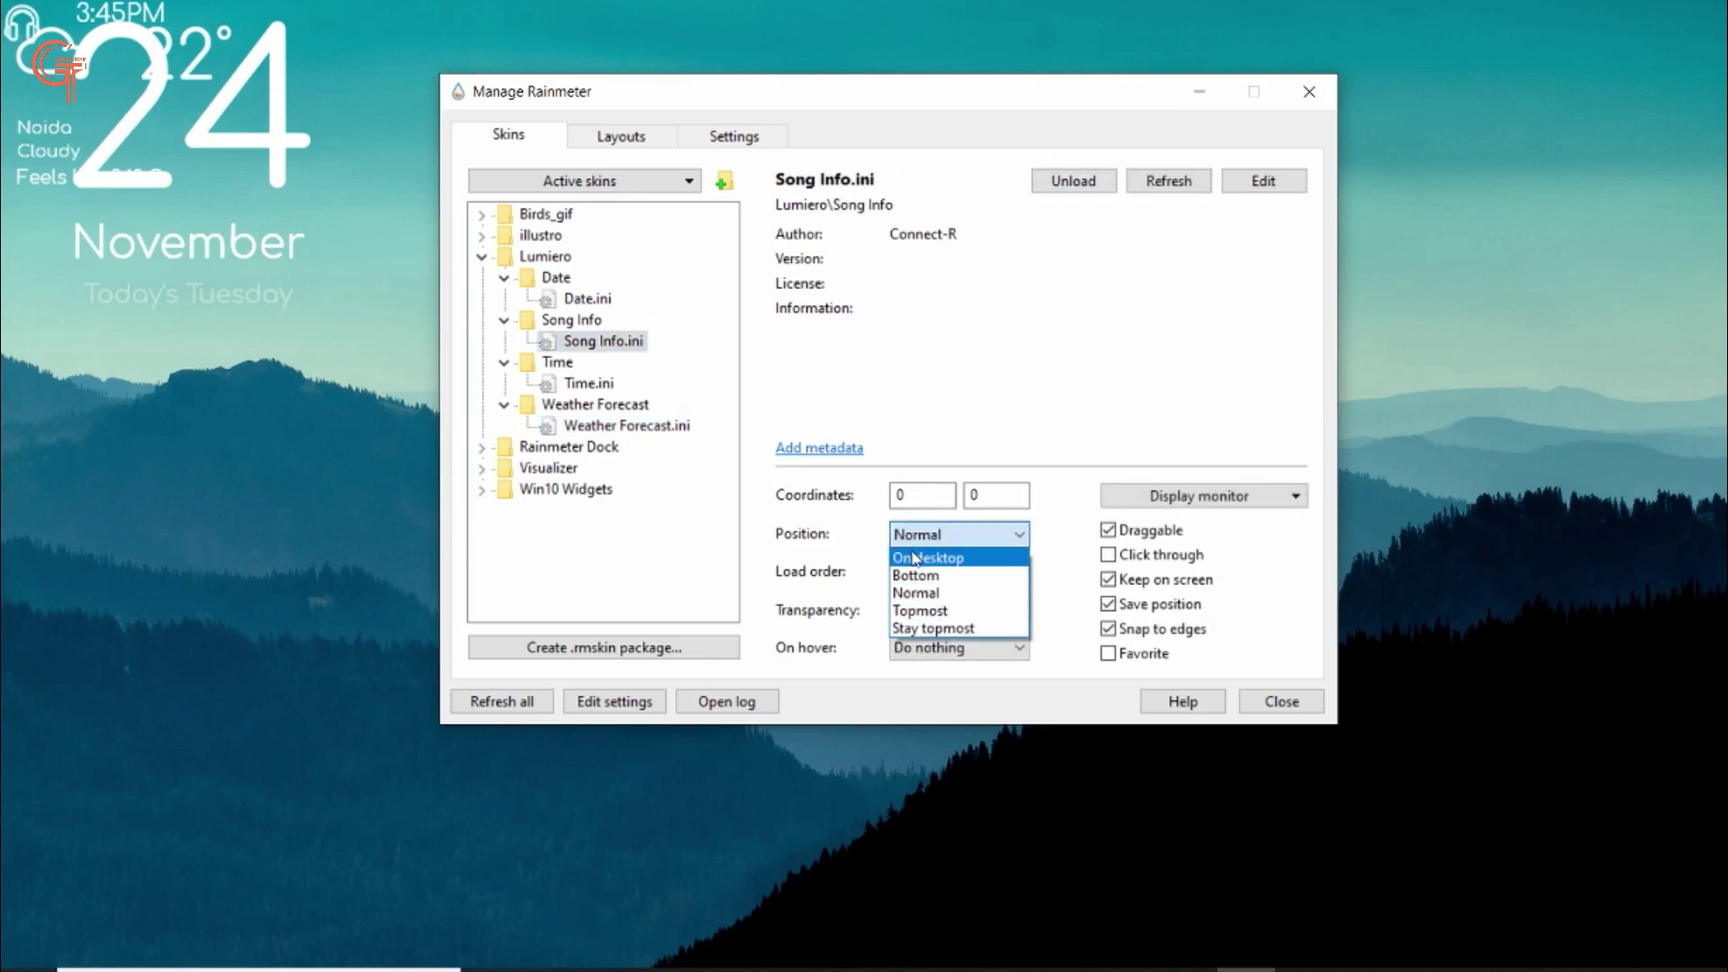
click(918, 556)
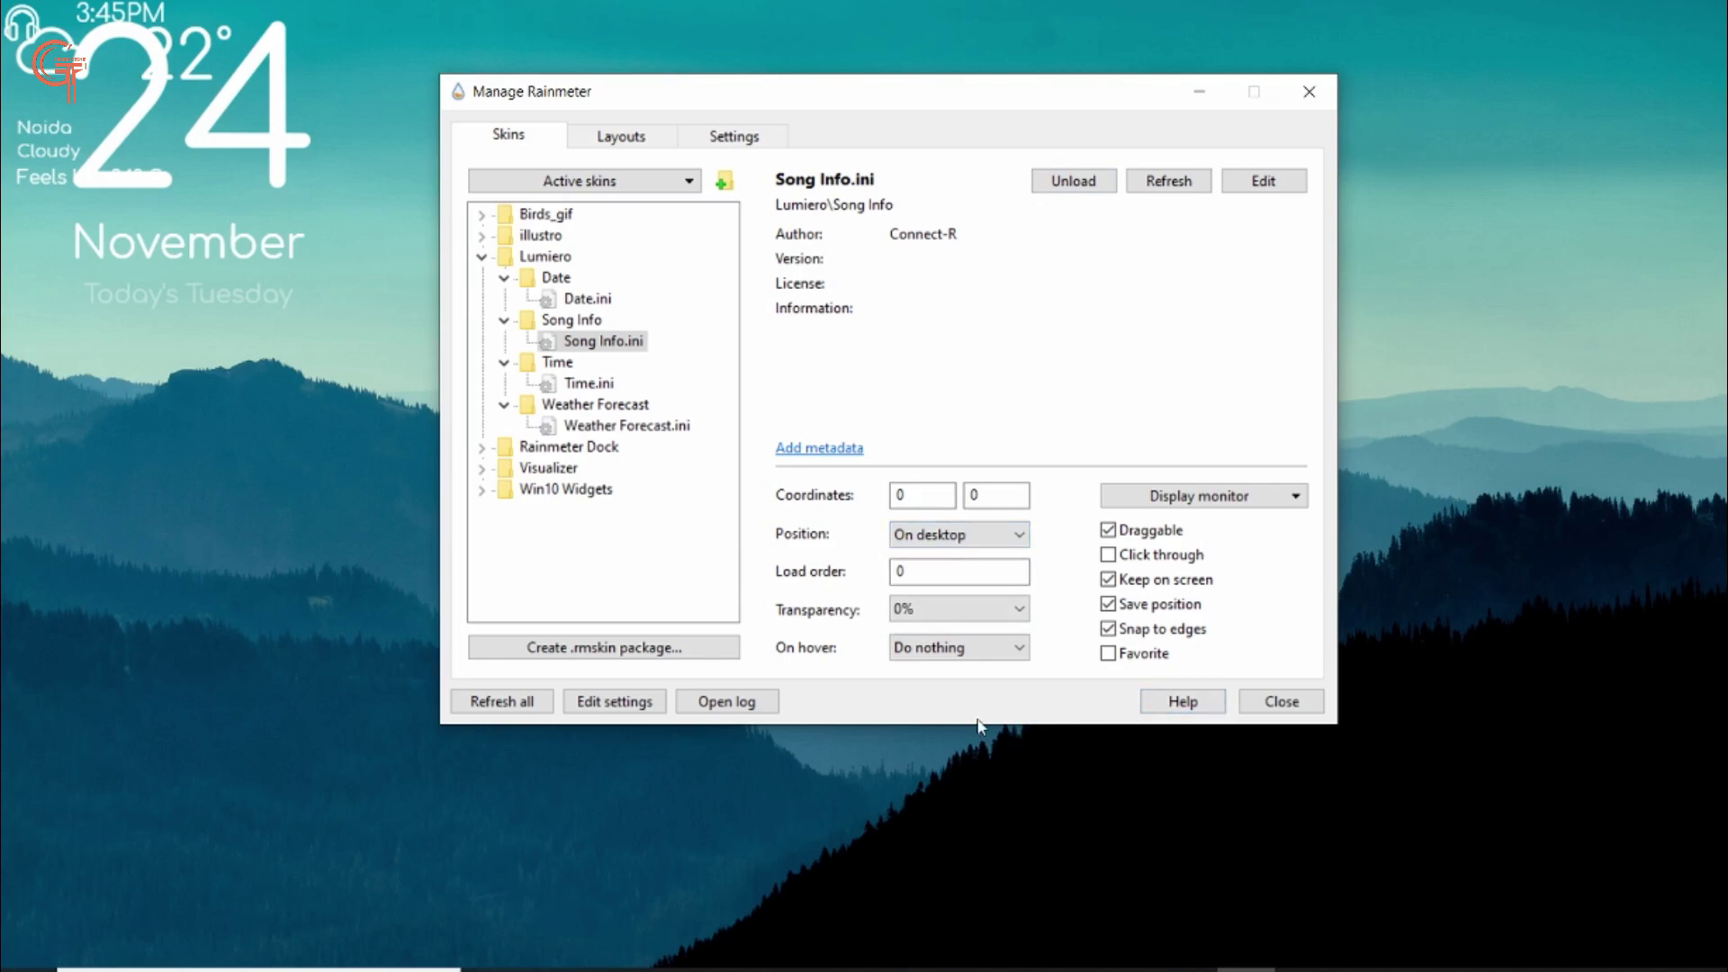
click(1279, 703)
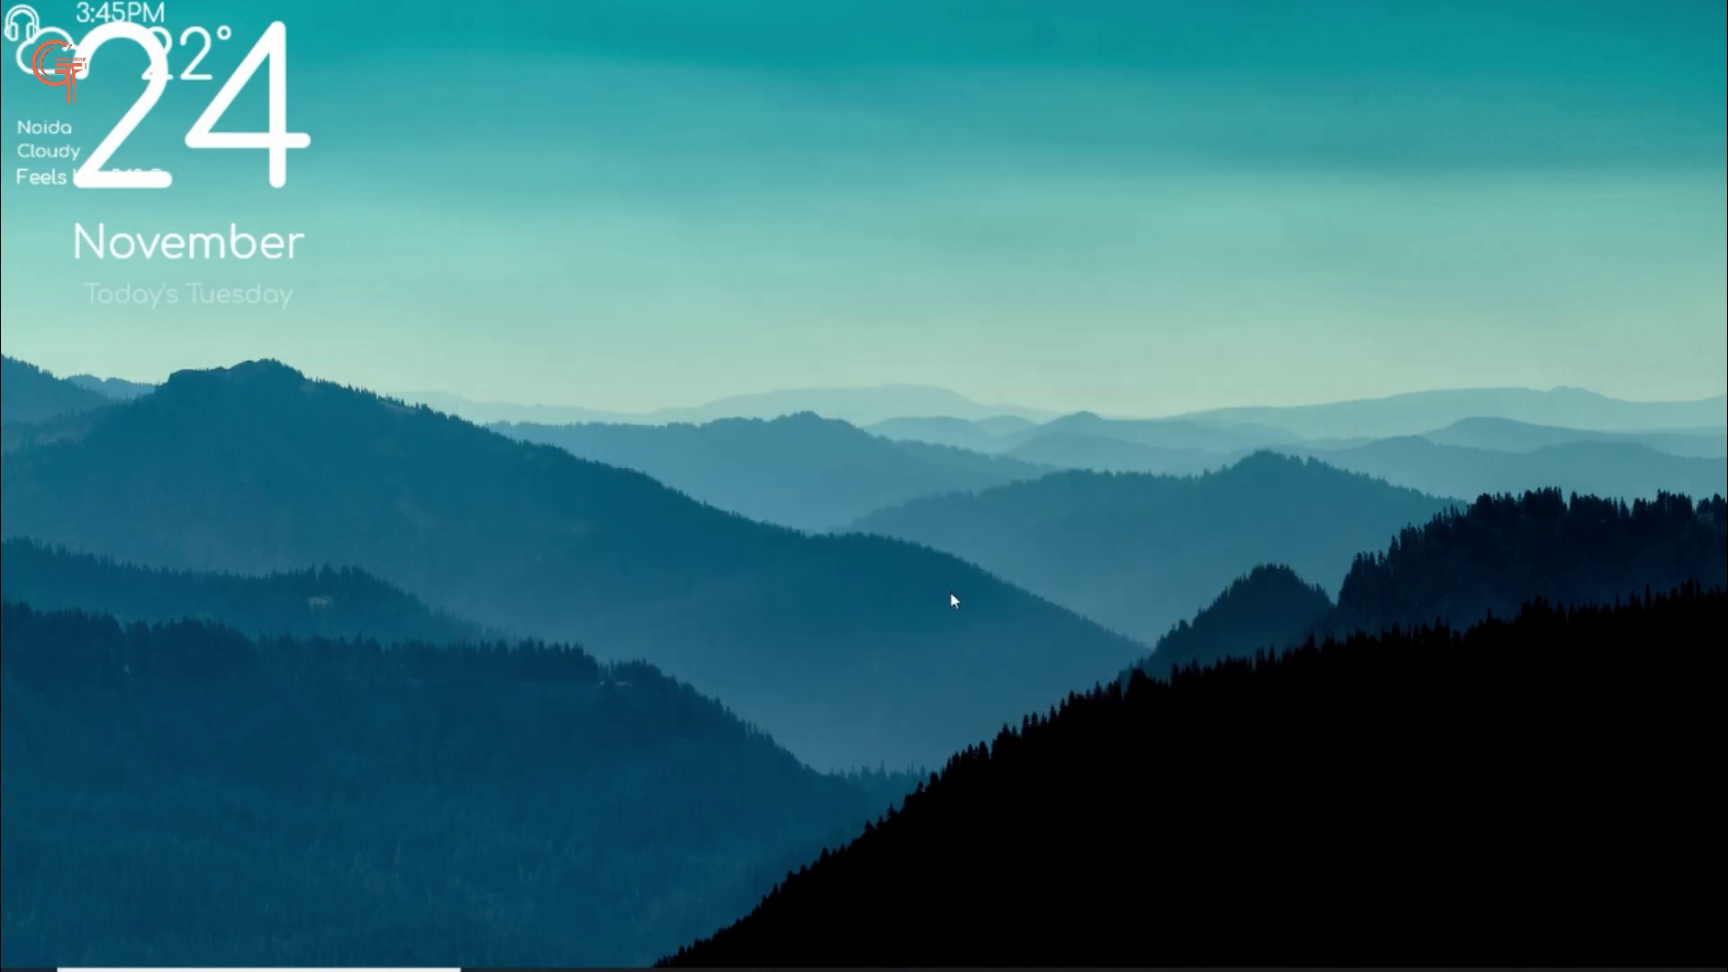
- Move the date widget toward the middle of the desktop and set Scale to 1.5 in its skin file, saving the file
drag(182, 153, 783, 338)
right_click(782, 334)
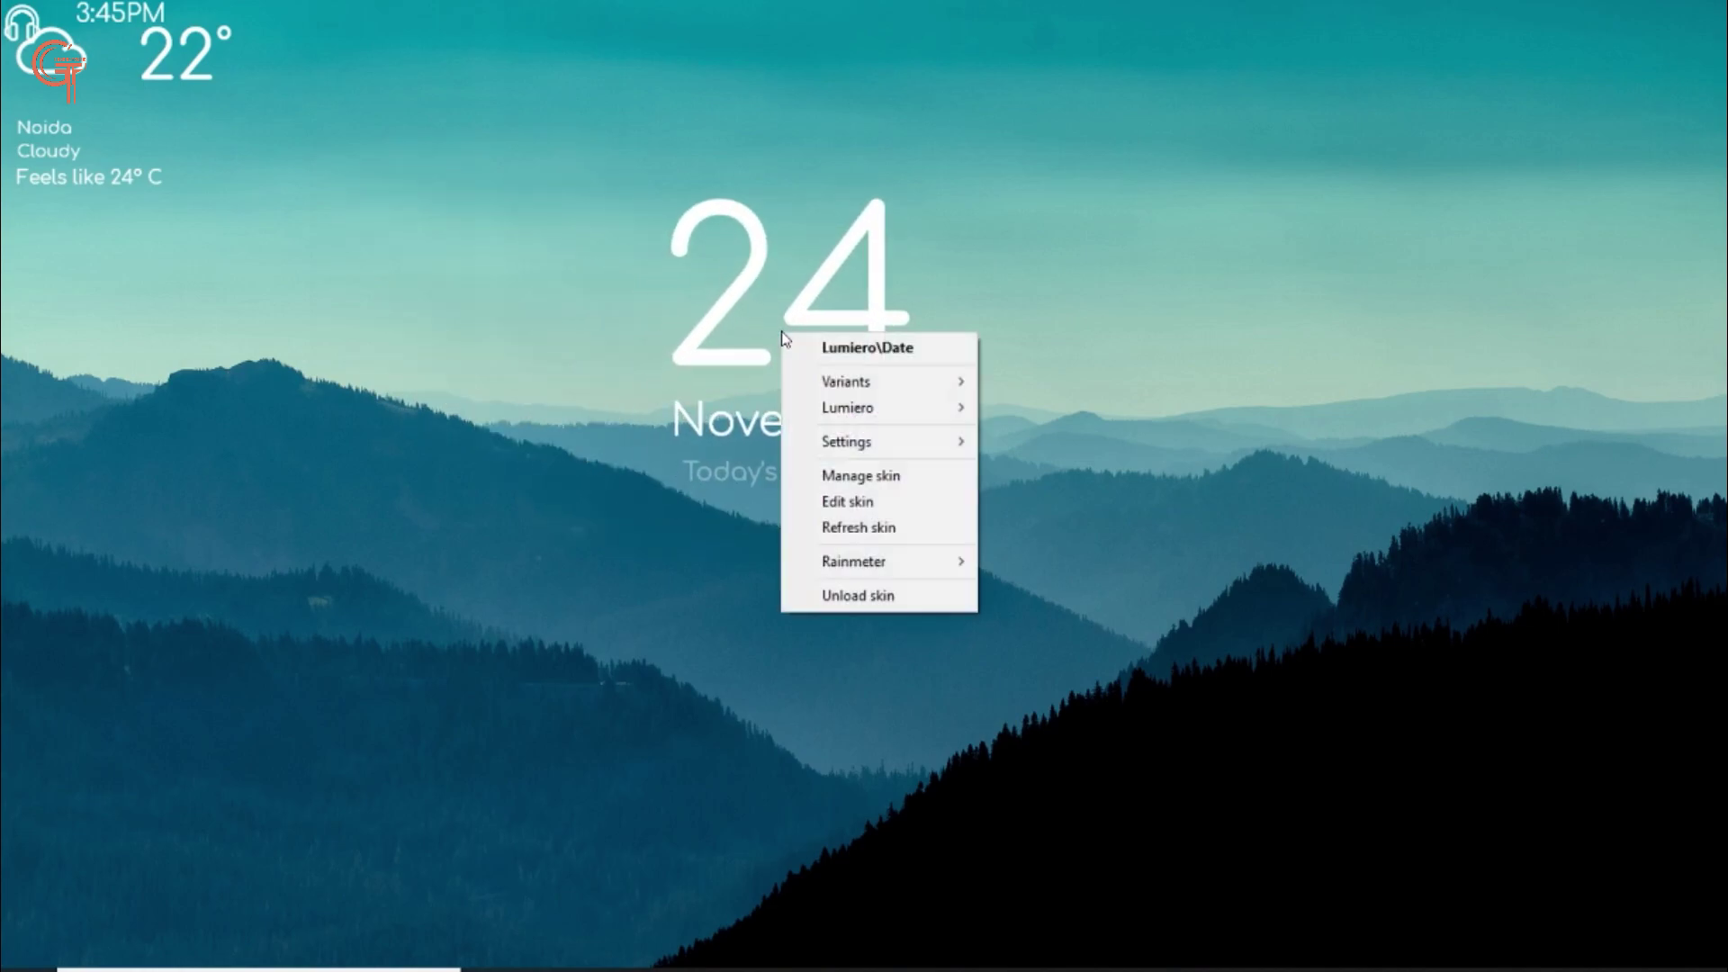
click(871, 500)
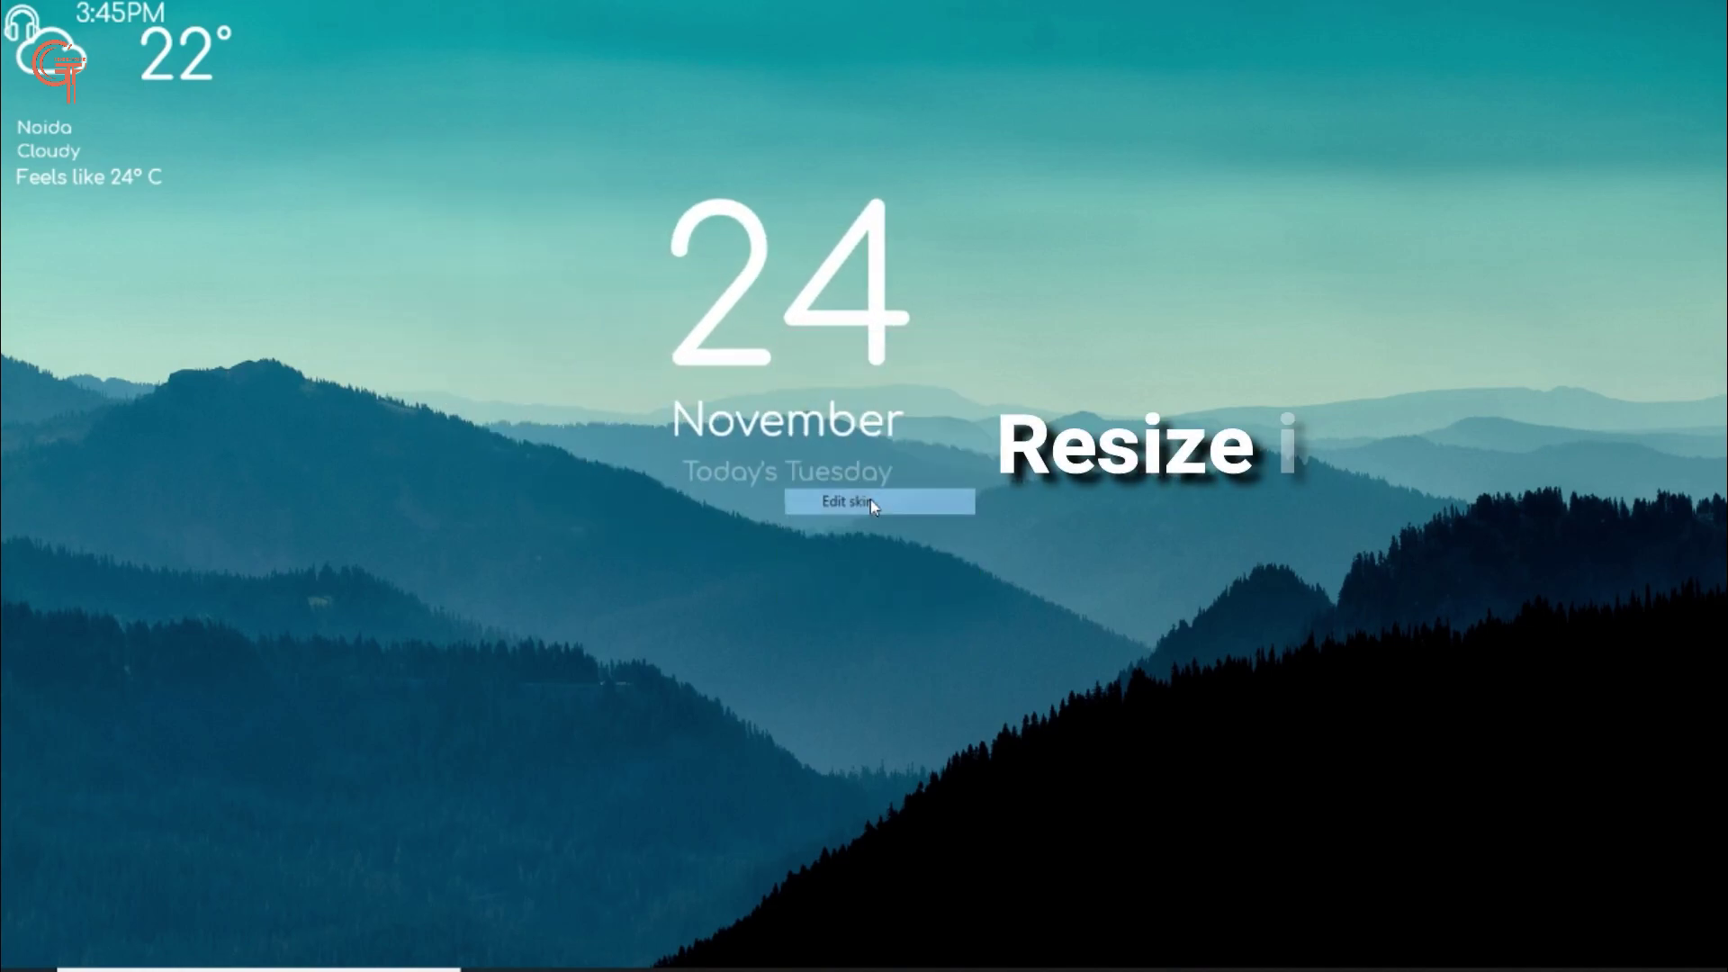
scroll(531, 487, down, 3)
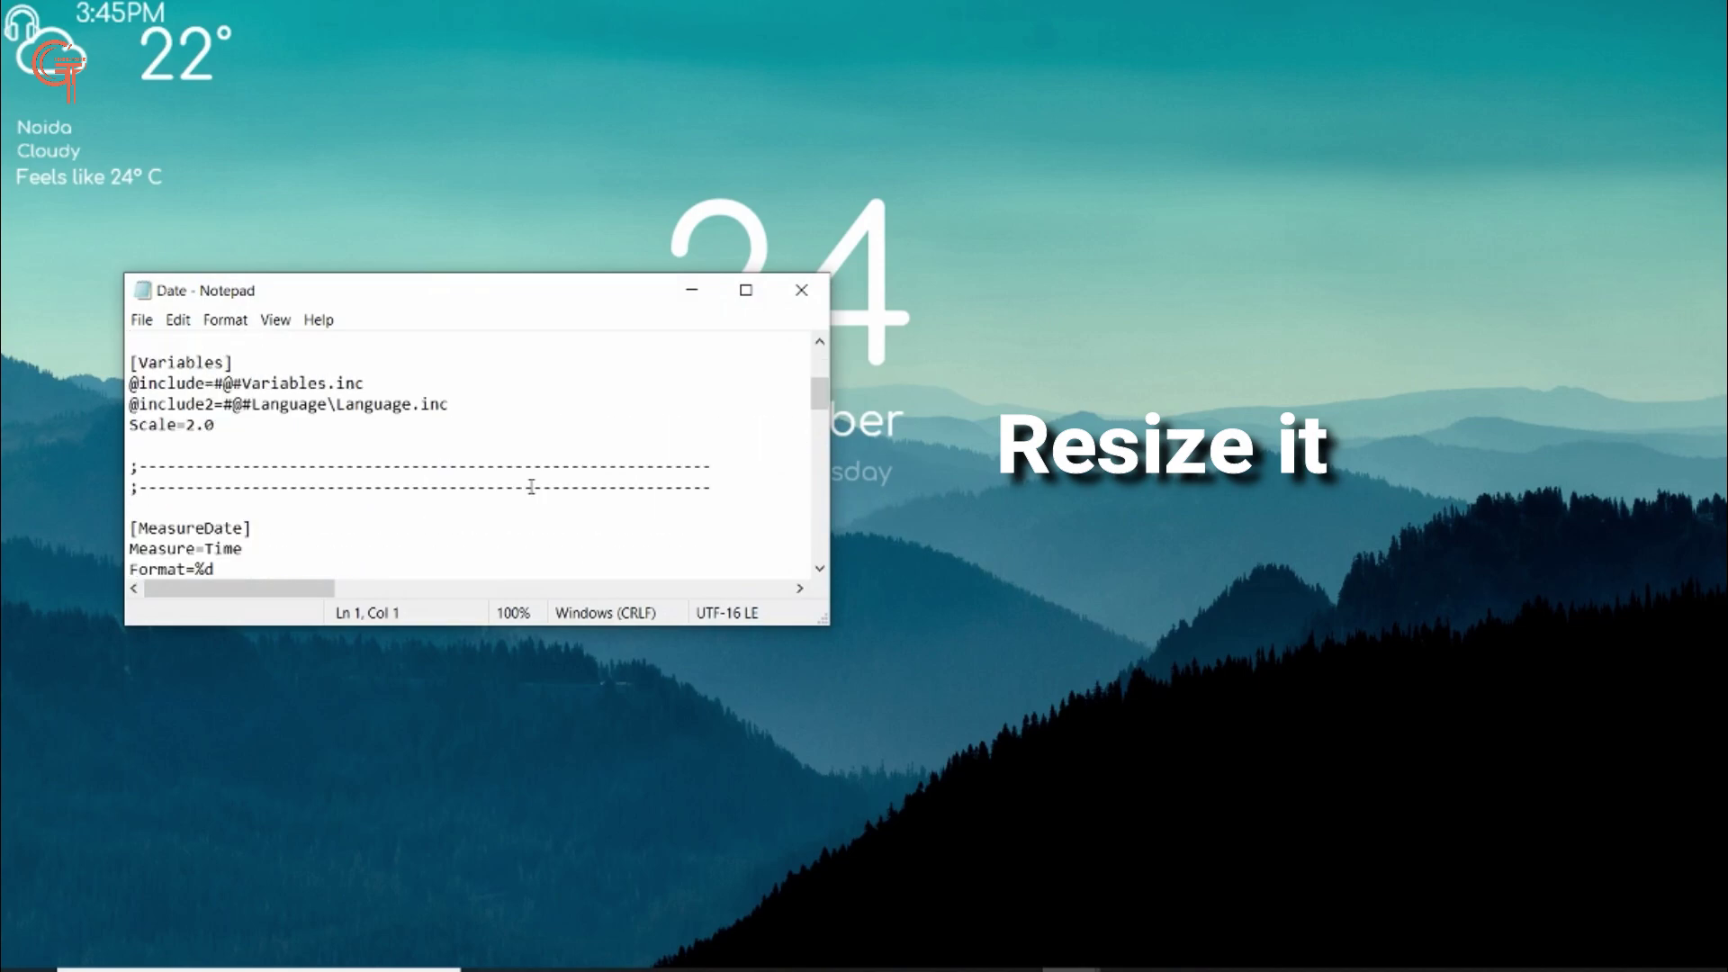
scroll(531, 487, down, 5)
double_click(538, 297)
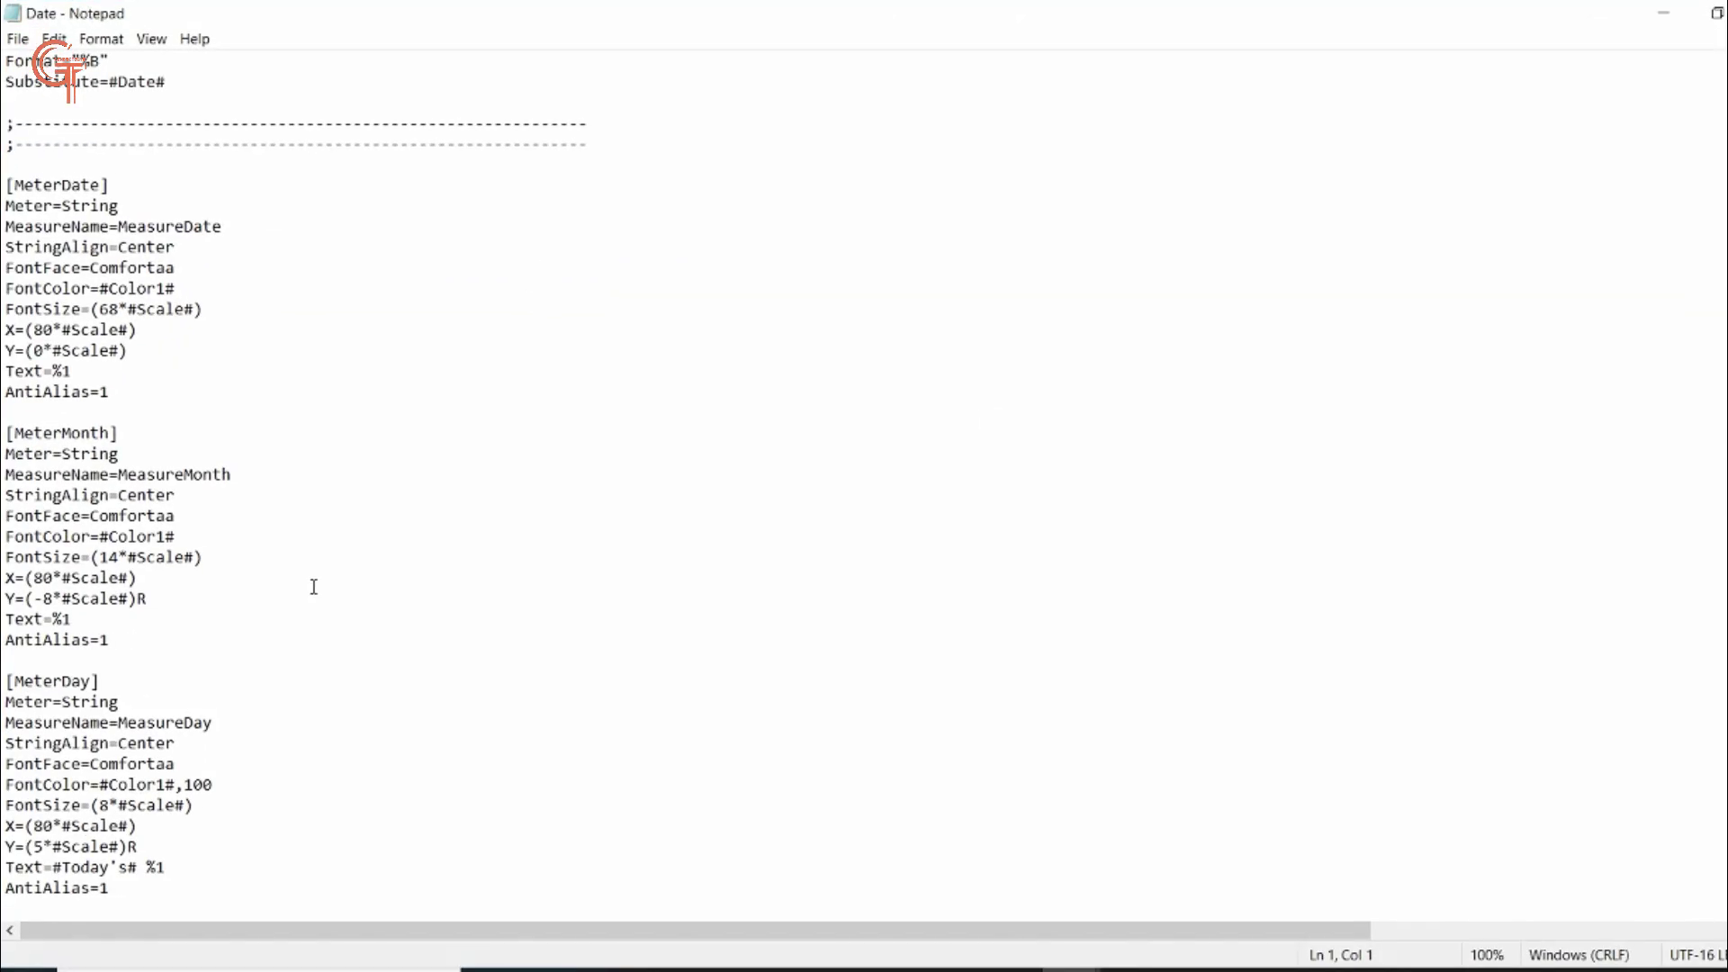
scroll(314, 587, up, 9)
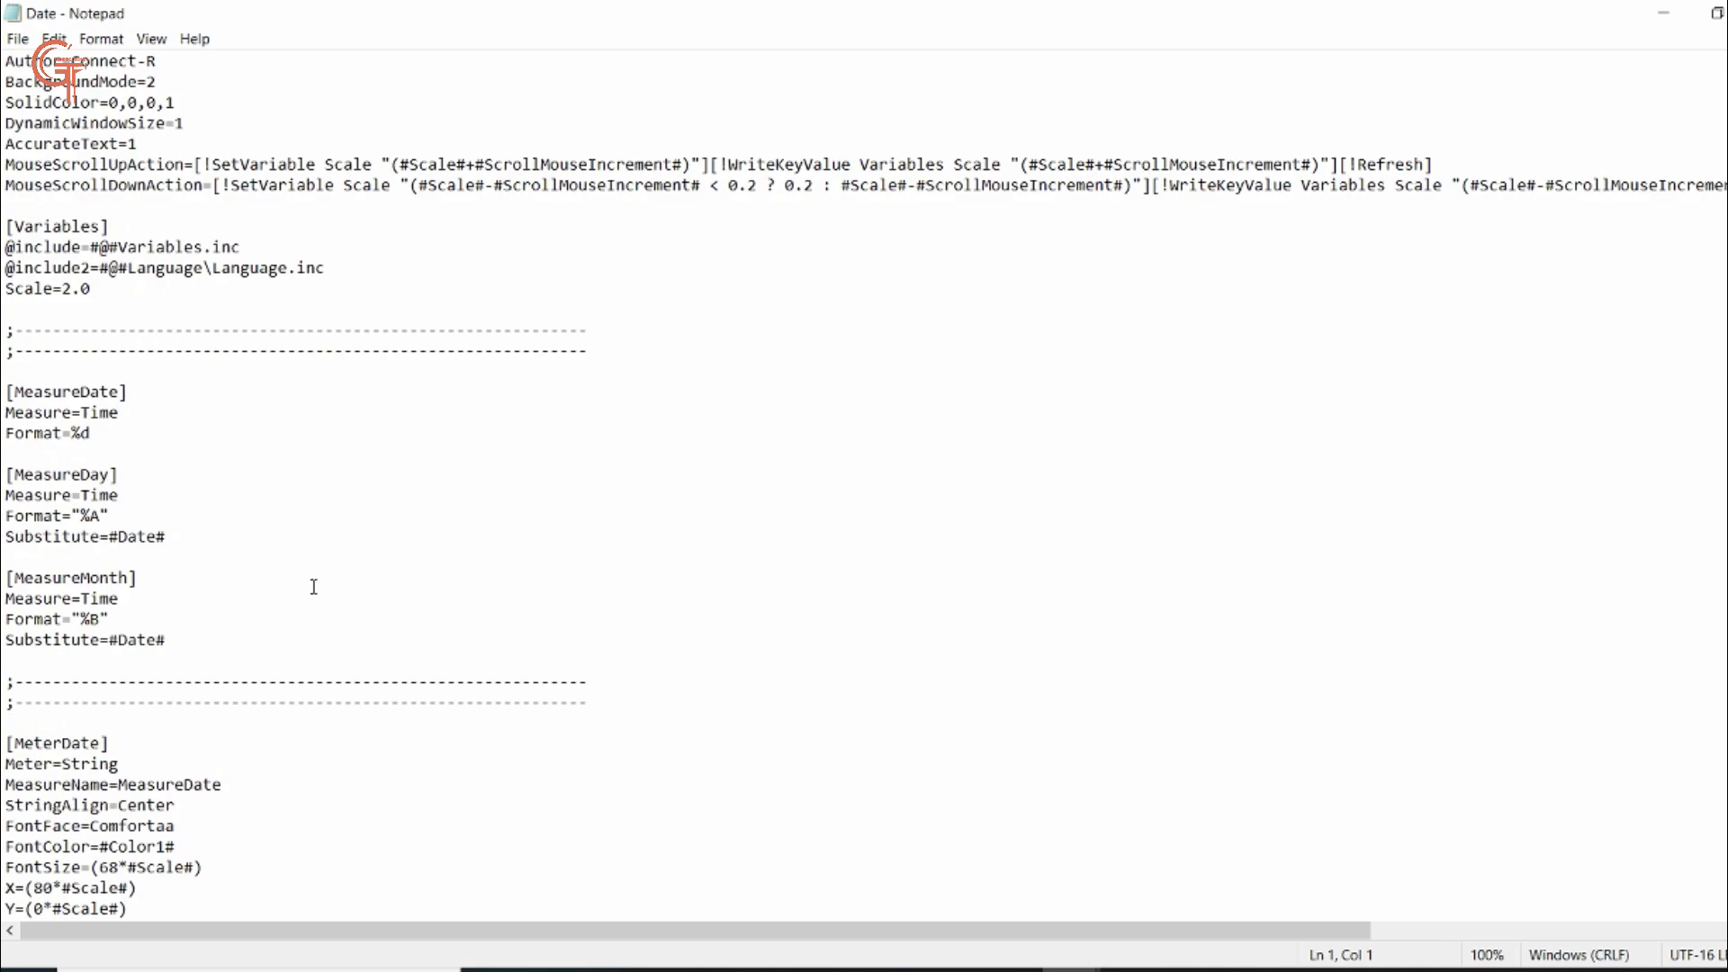
scroll(314, 587, up, 1)
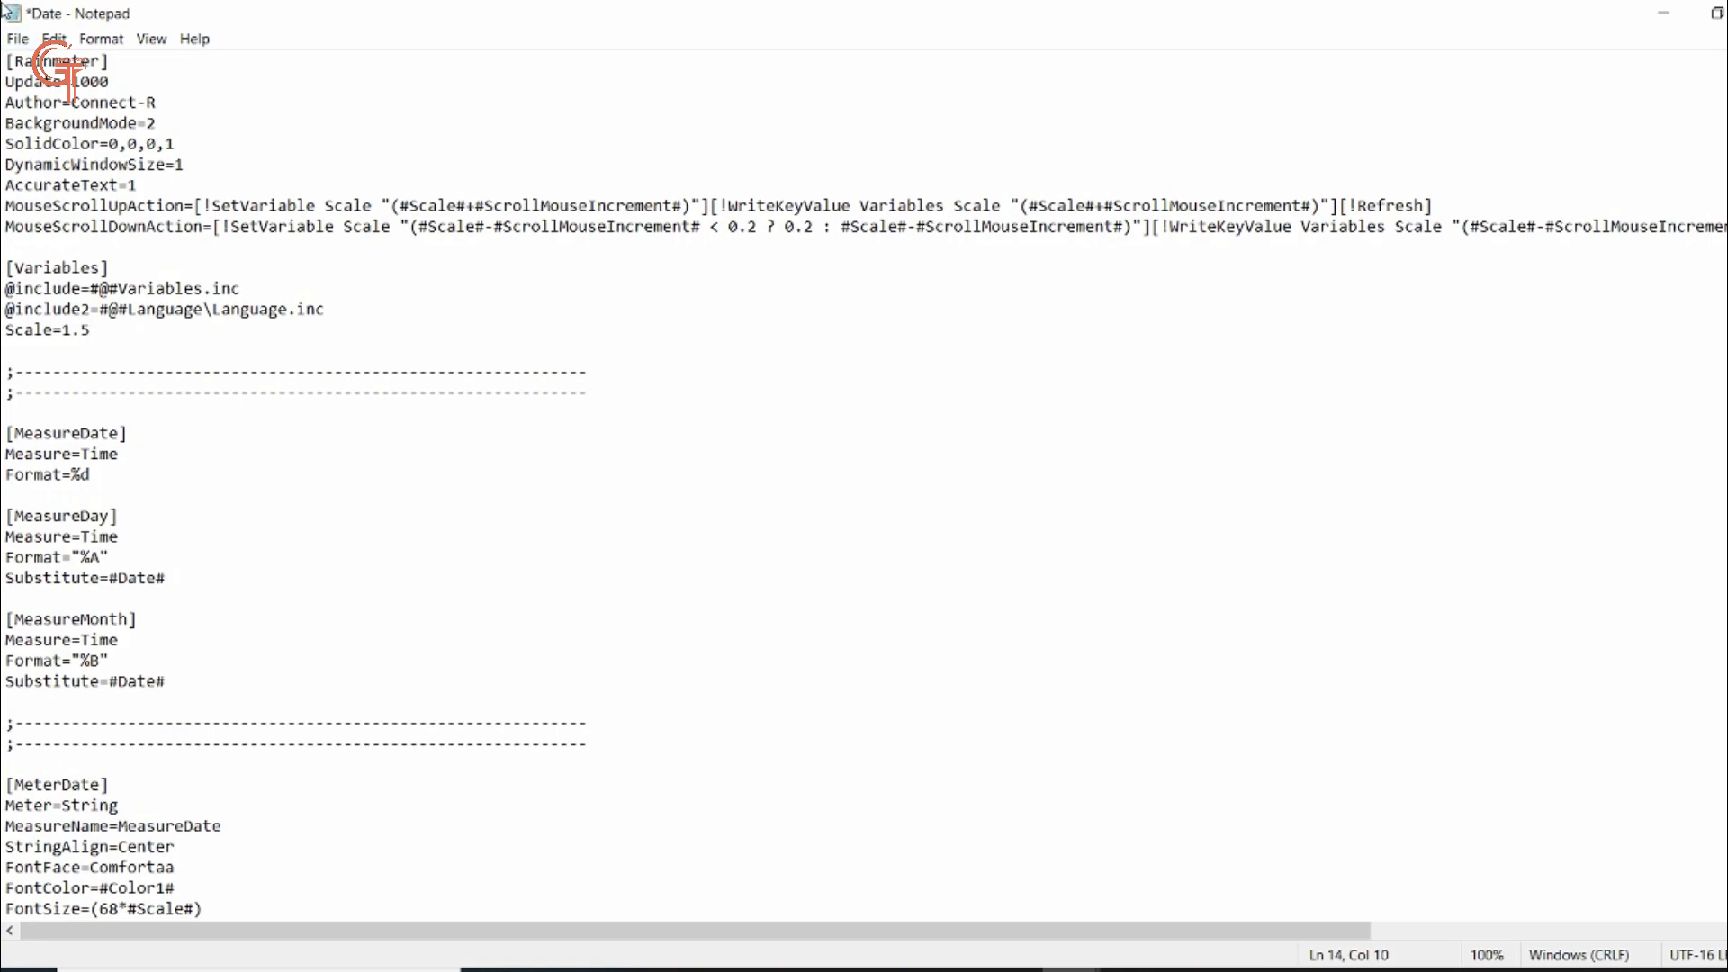
click(12, 39)
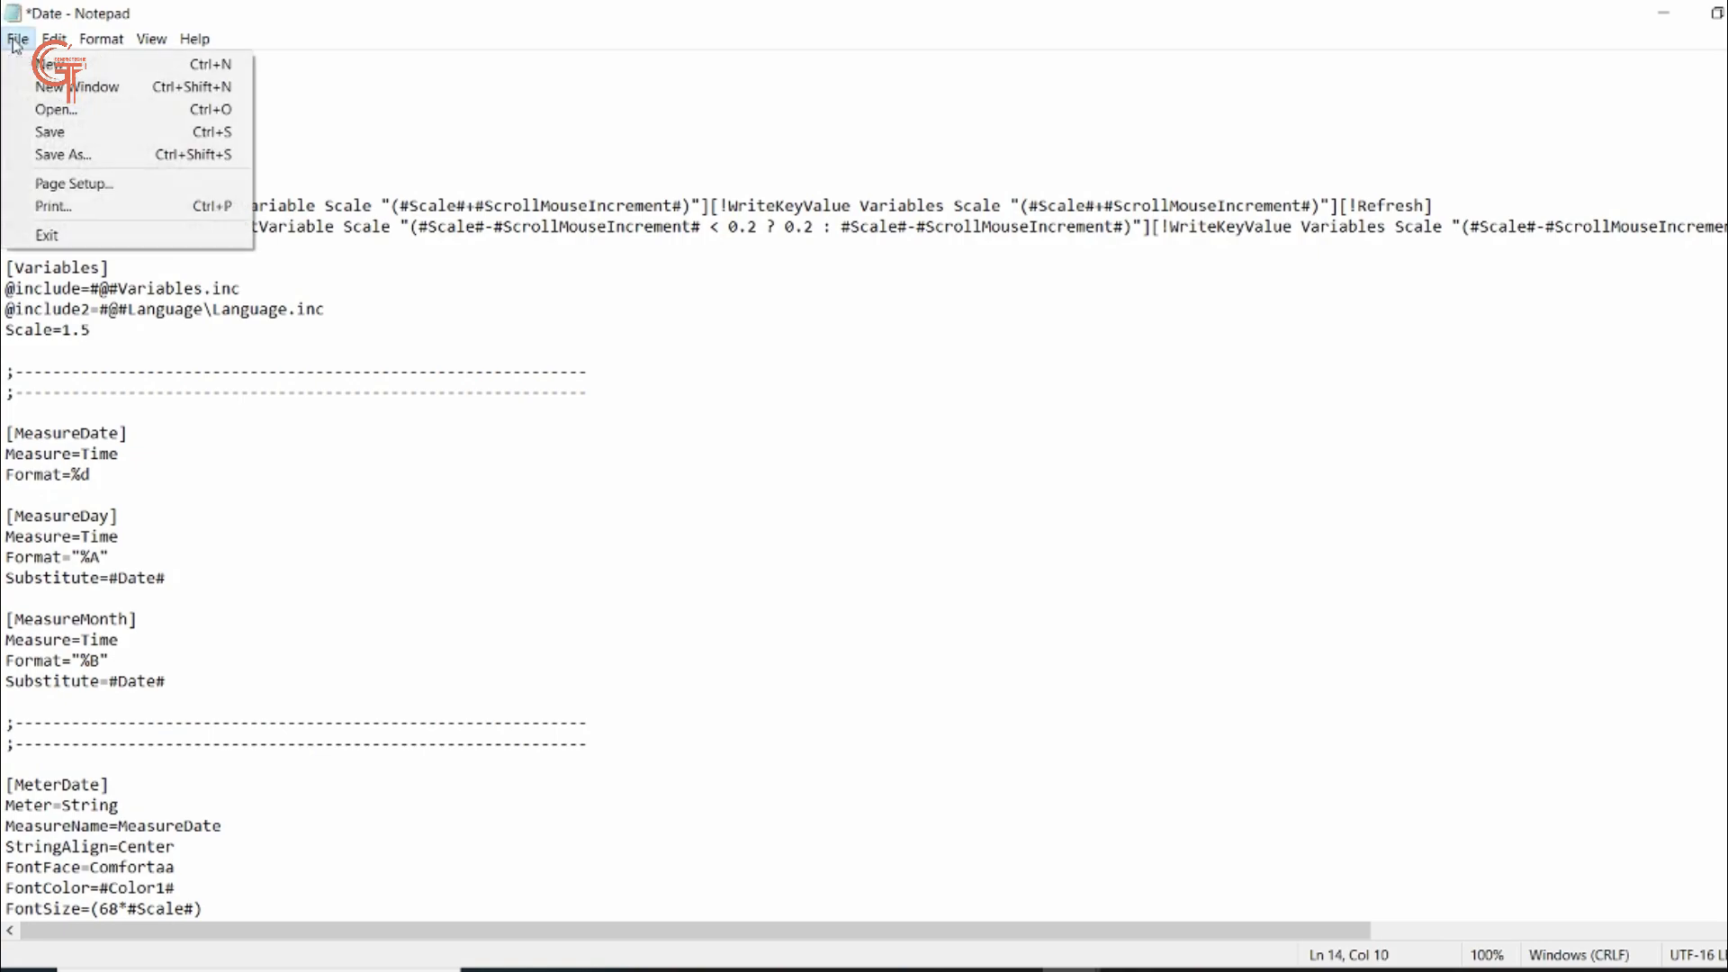
click(56, 129)
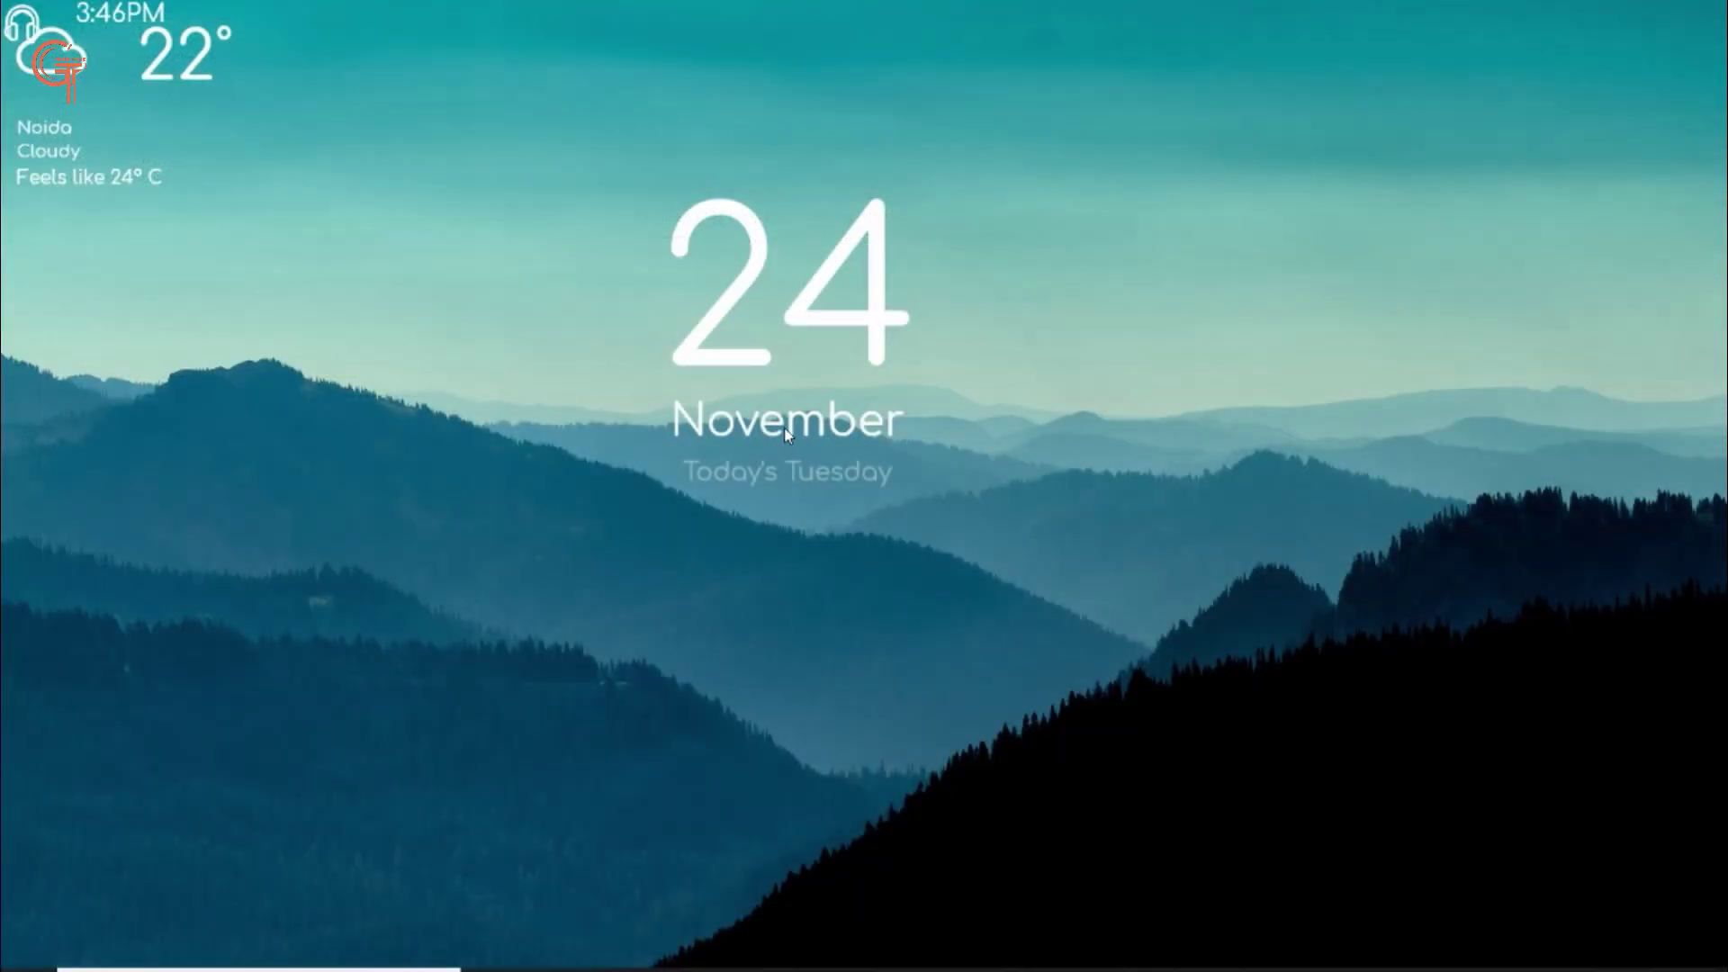
- Refresh the Date skin to apply the new scale and move the date widget to the centre of the desktop
right_click(784, 430)
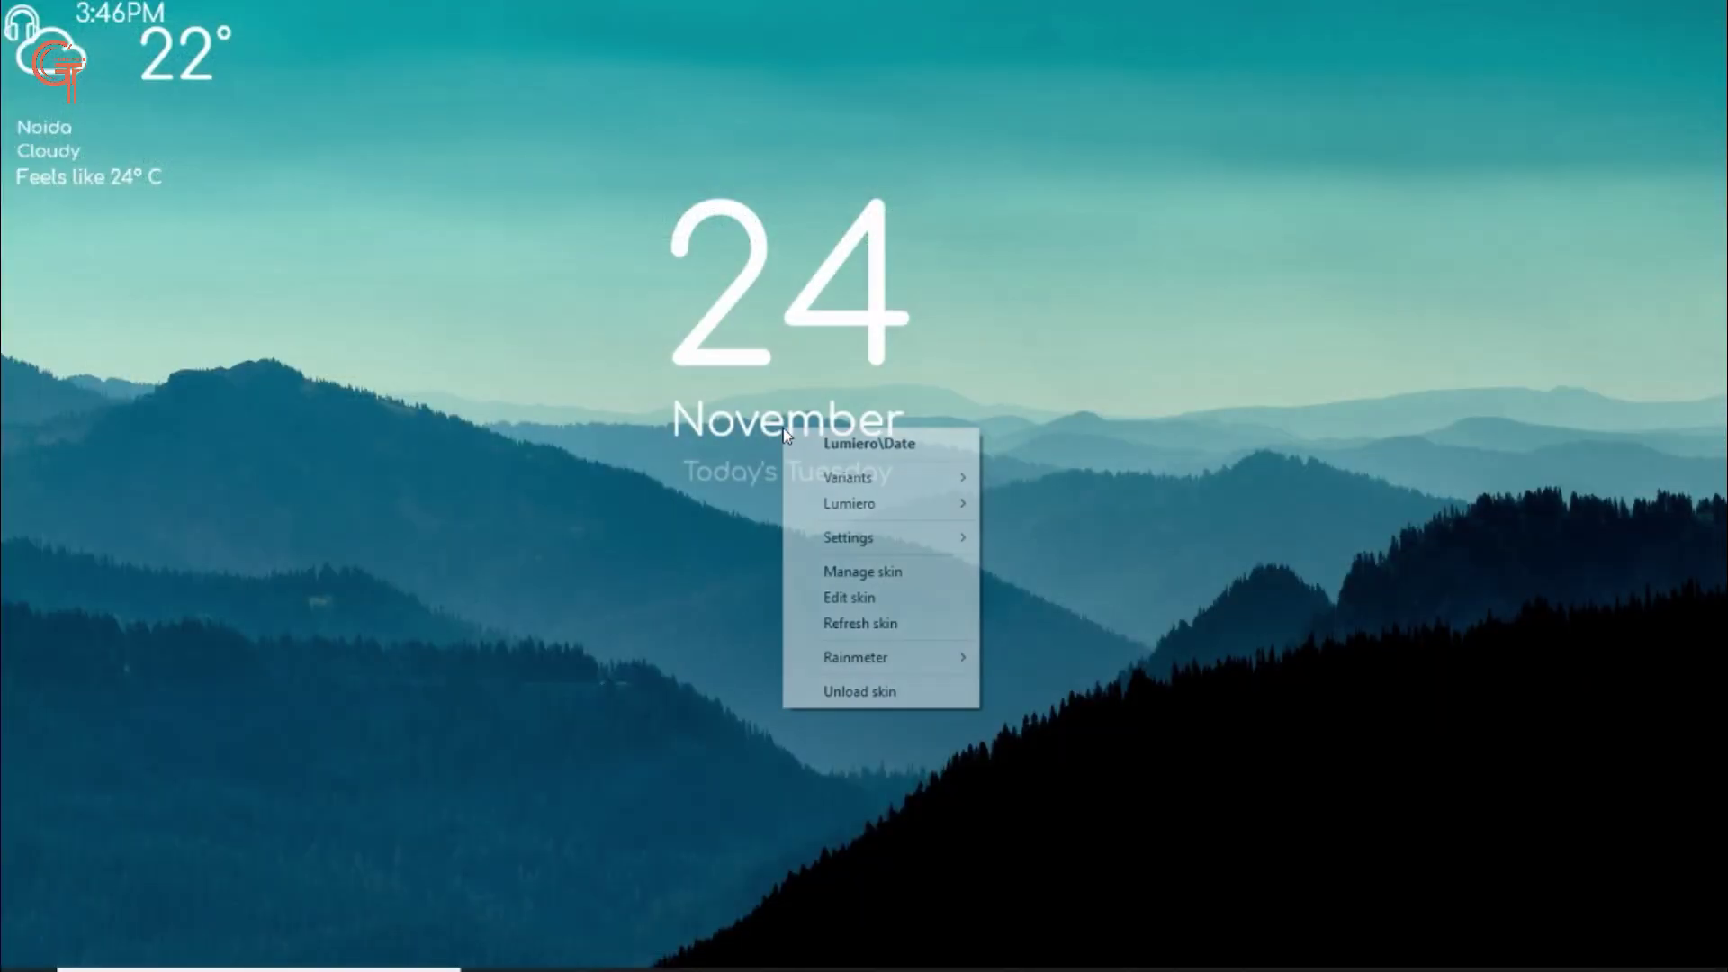
click(865, 623)
drag(795, 309, 941, 464)
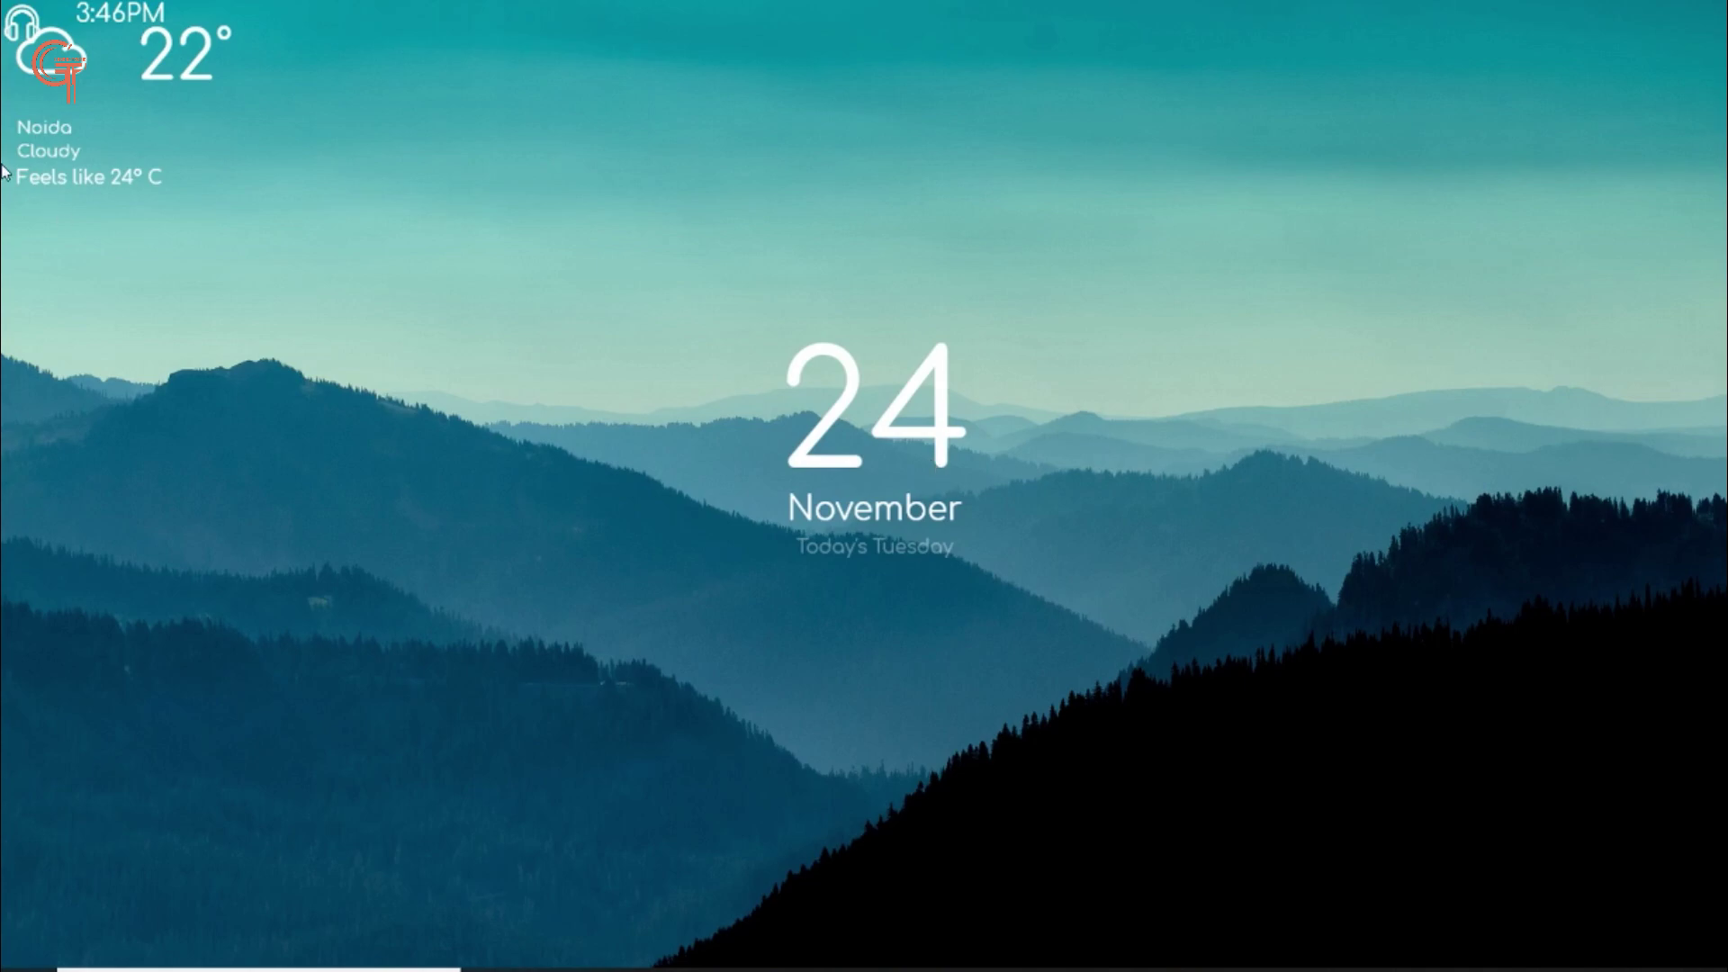
- Separate the overlapping weather and time widgets by moving each to its own free spot on the desktop
drag(24, 124, 99, 228)
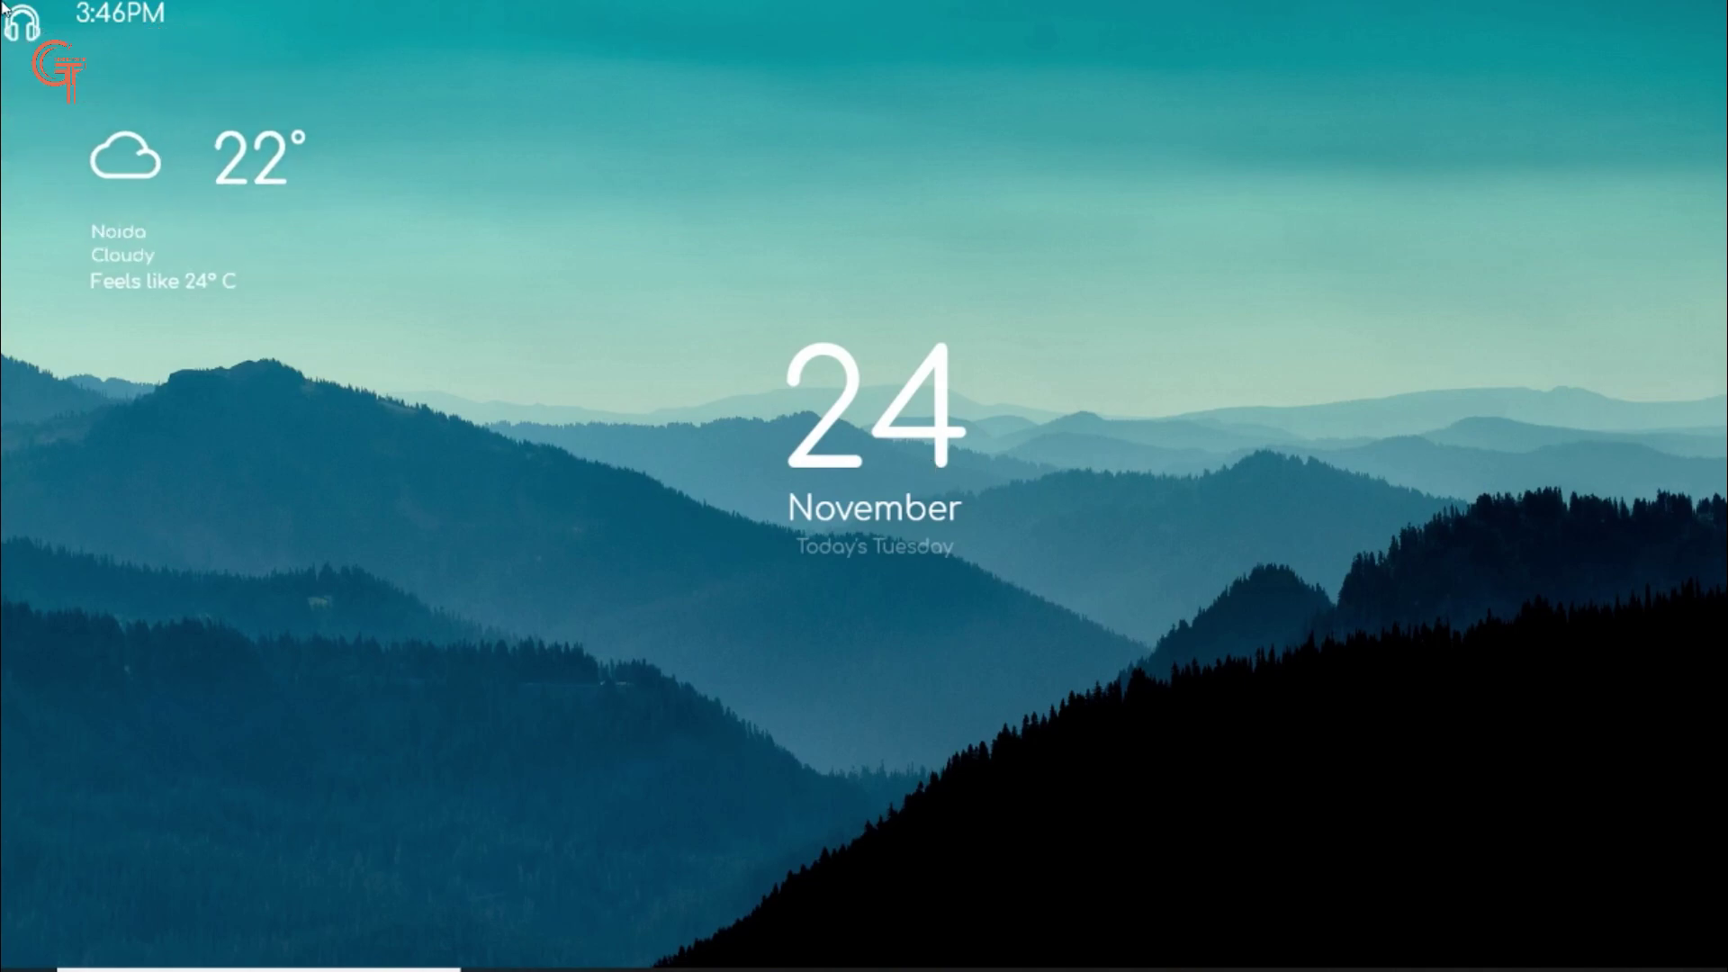
drag(11, 30, 263, 446)
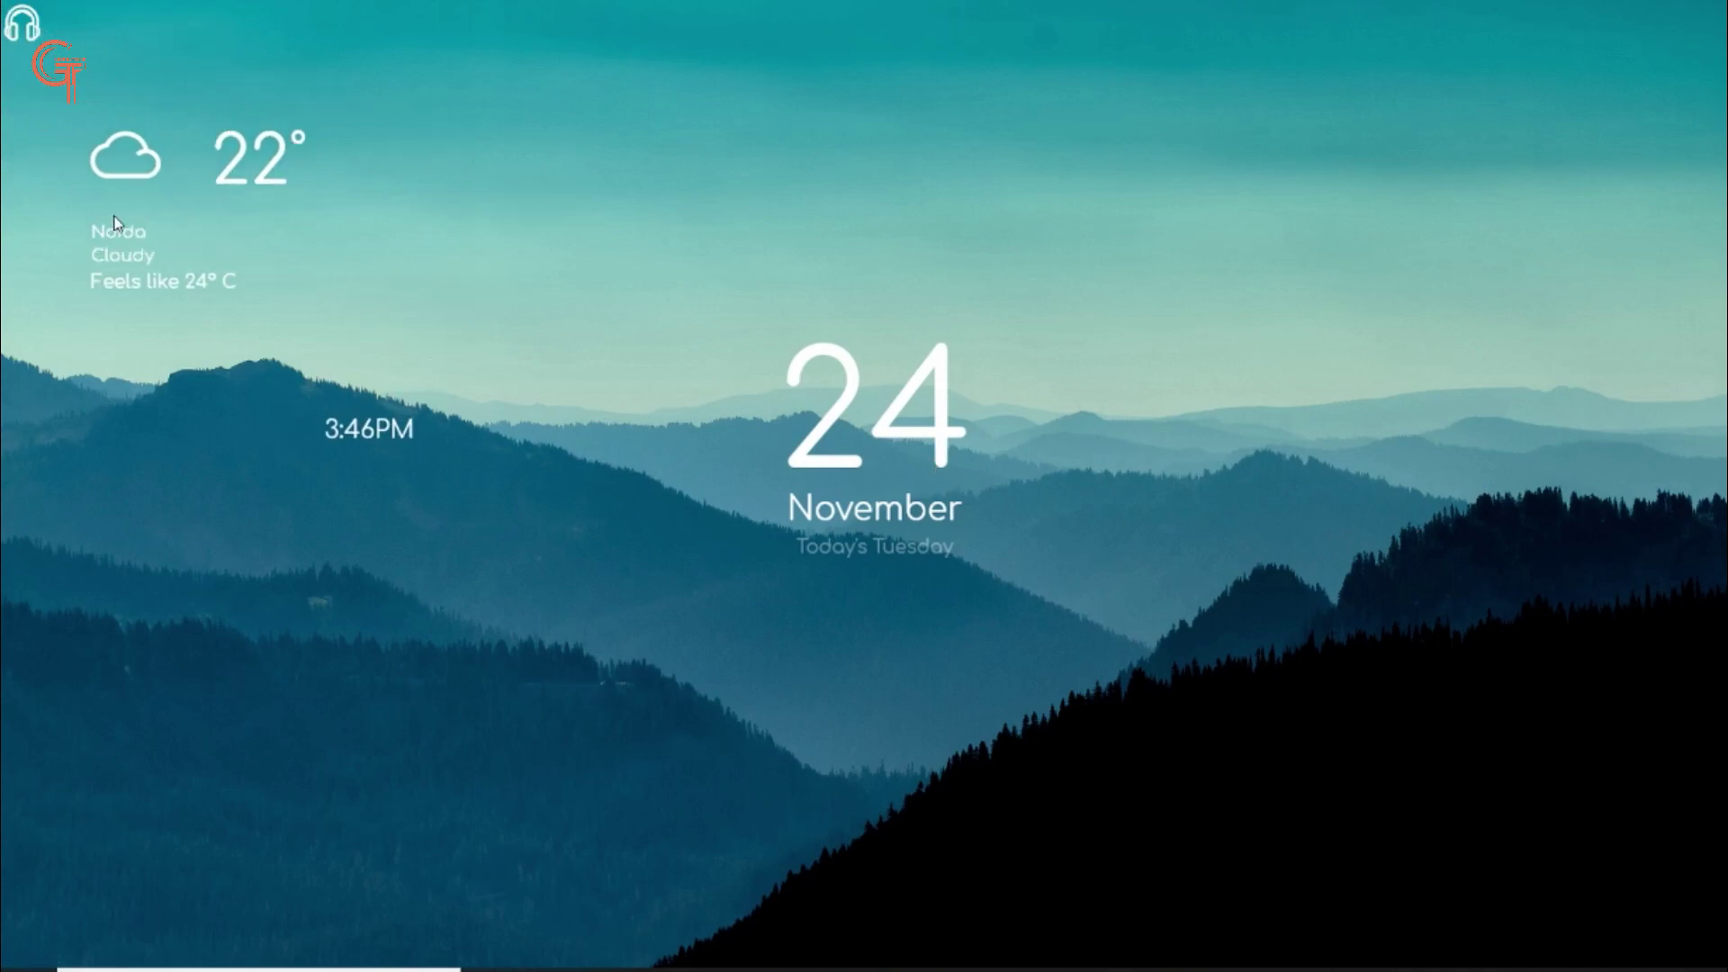
- Set Scale to 2.0 in the Weather Forecast skin file, save it, and place the time widget directly below the temperature
right_click(99, 153)
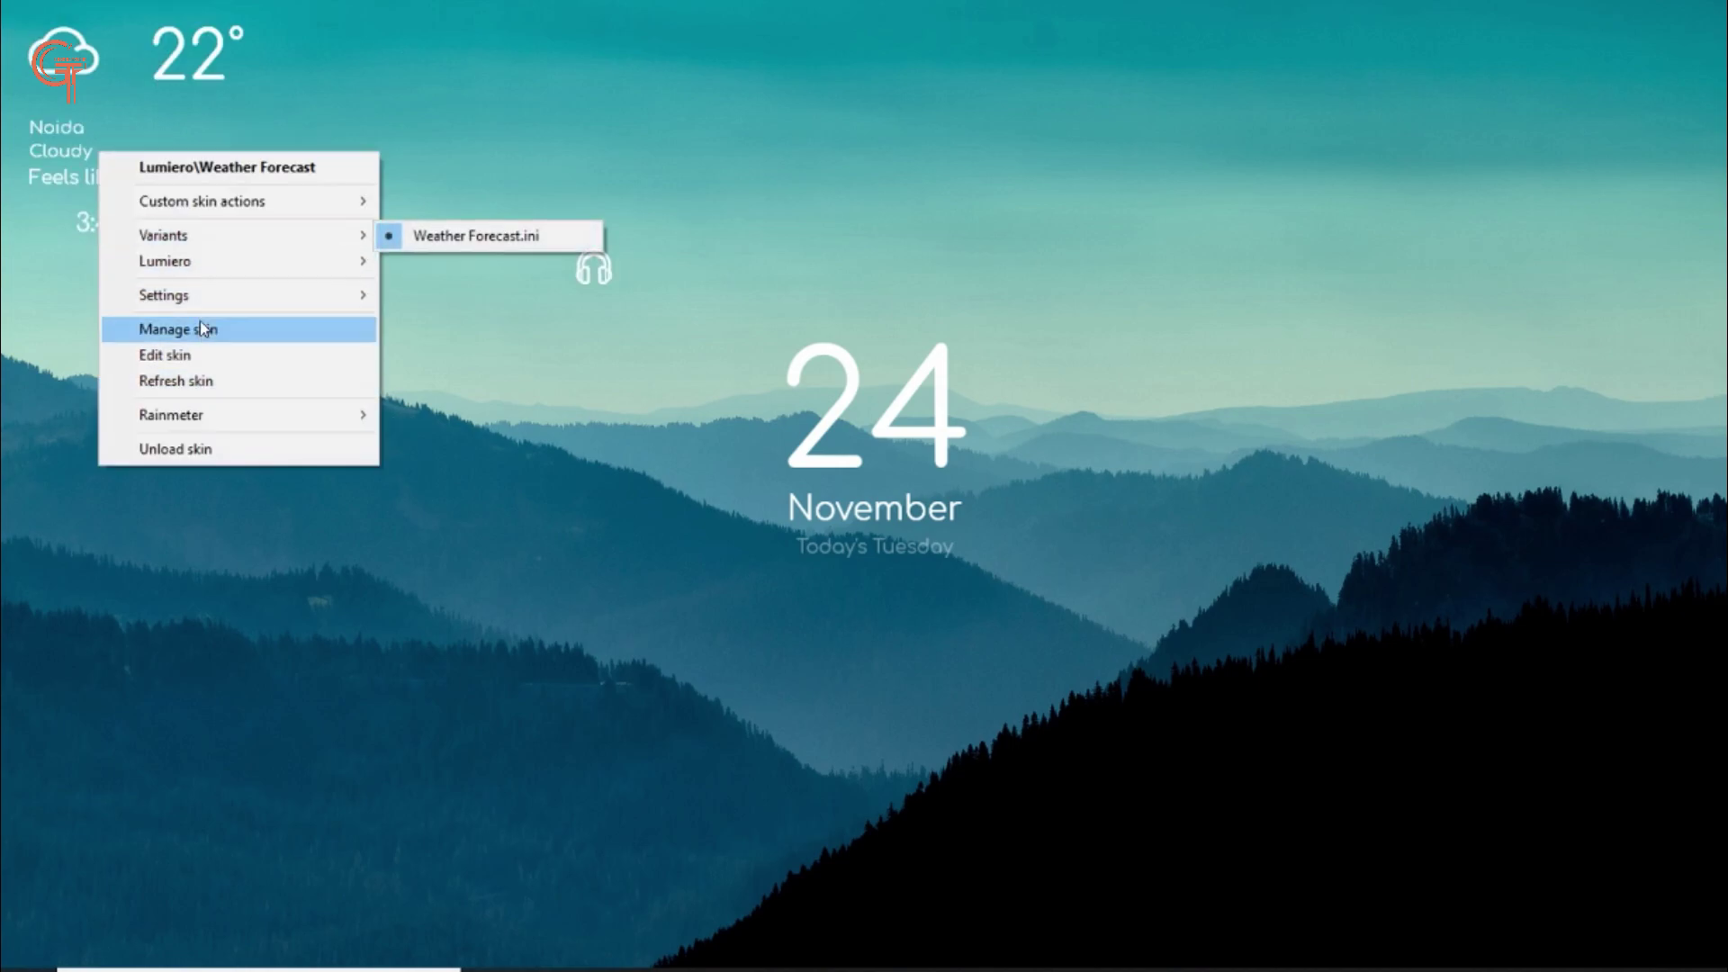
click(180, 354)
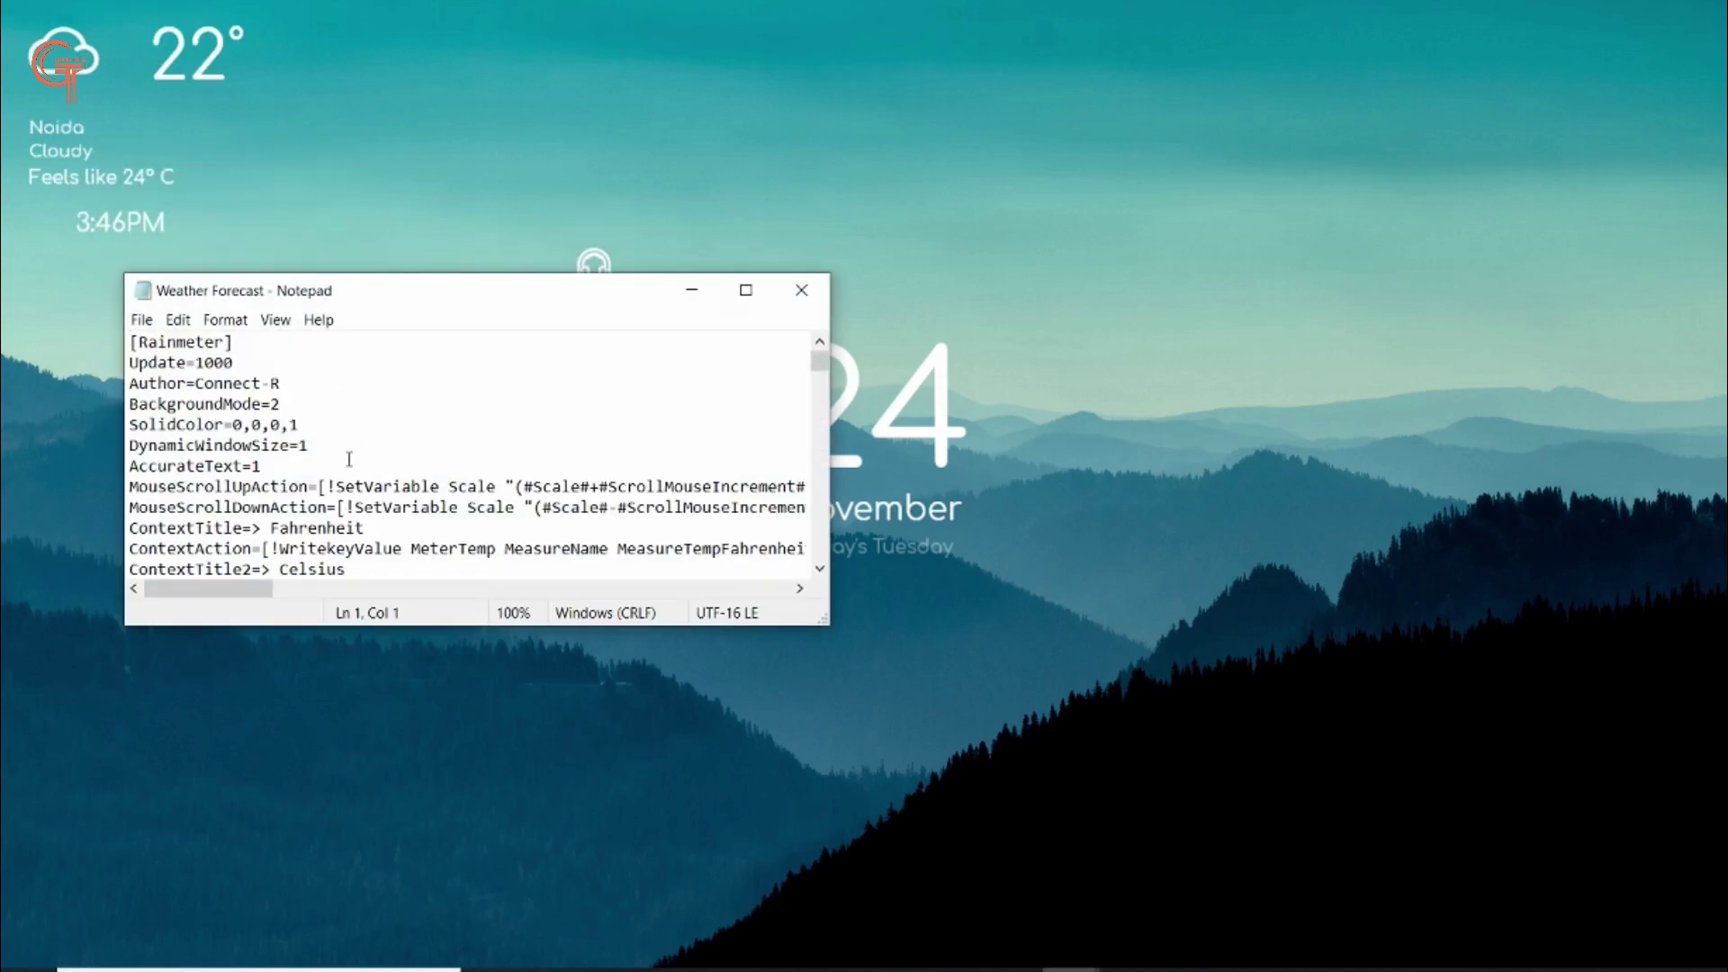
scroll(350, 459, down, 6)
scroll(350, 459, down, 5)
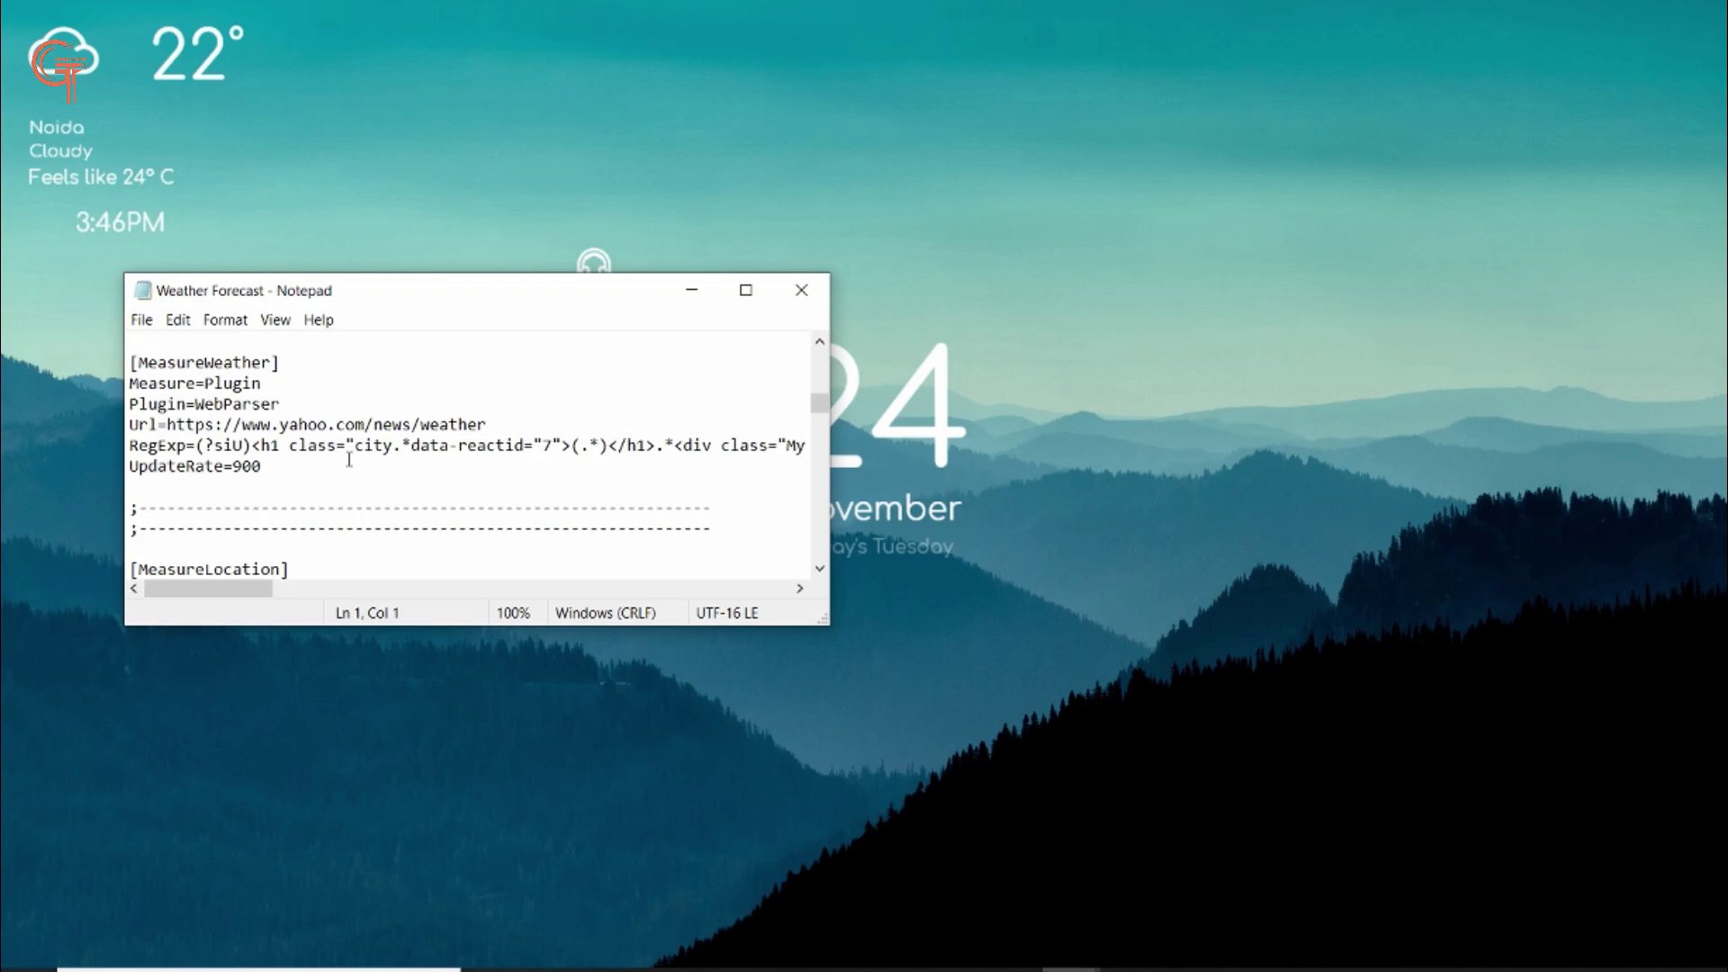
scroll(349, 459, up, 3)
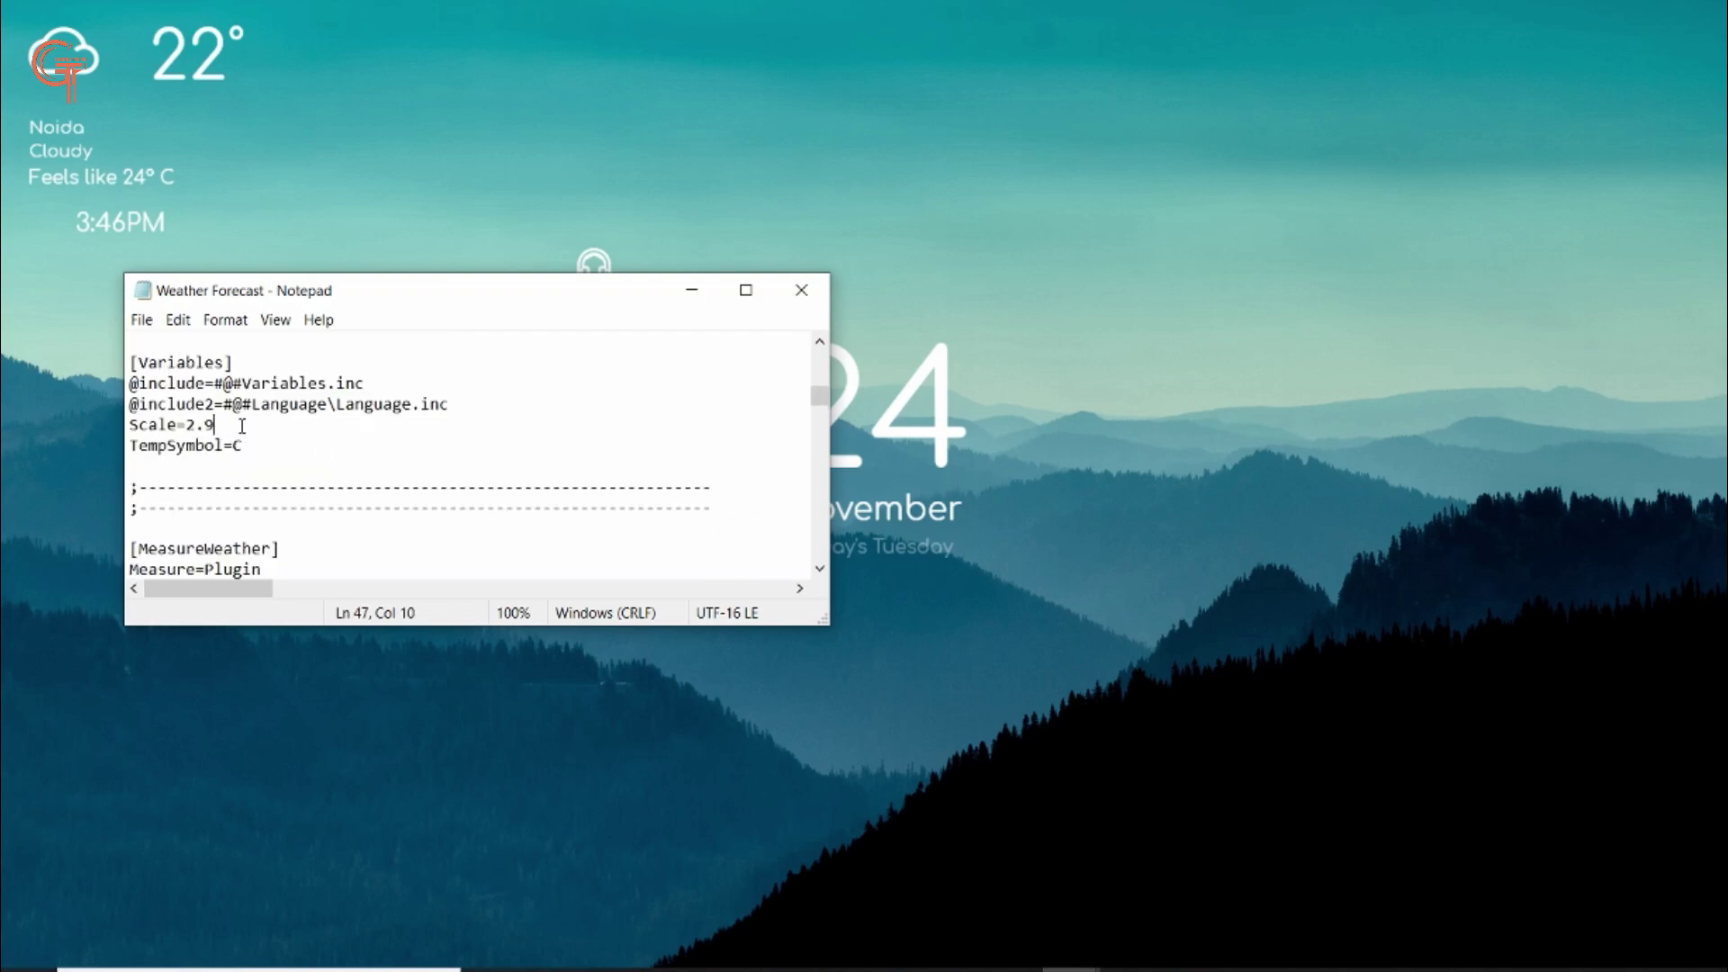
key(BackSpace)
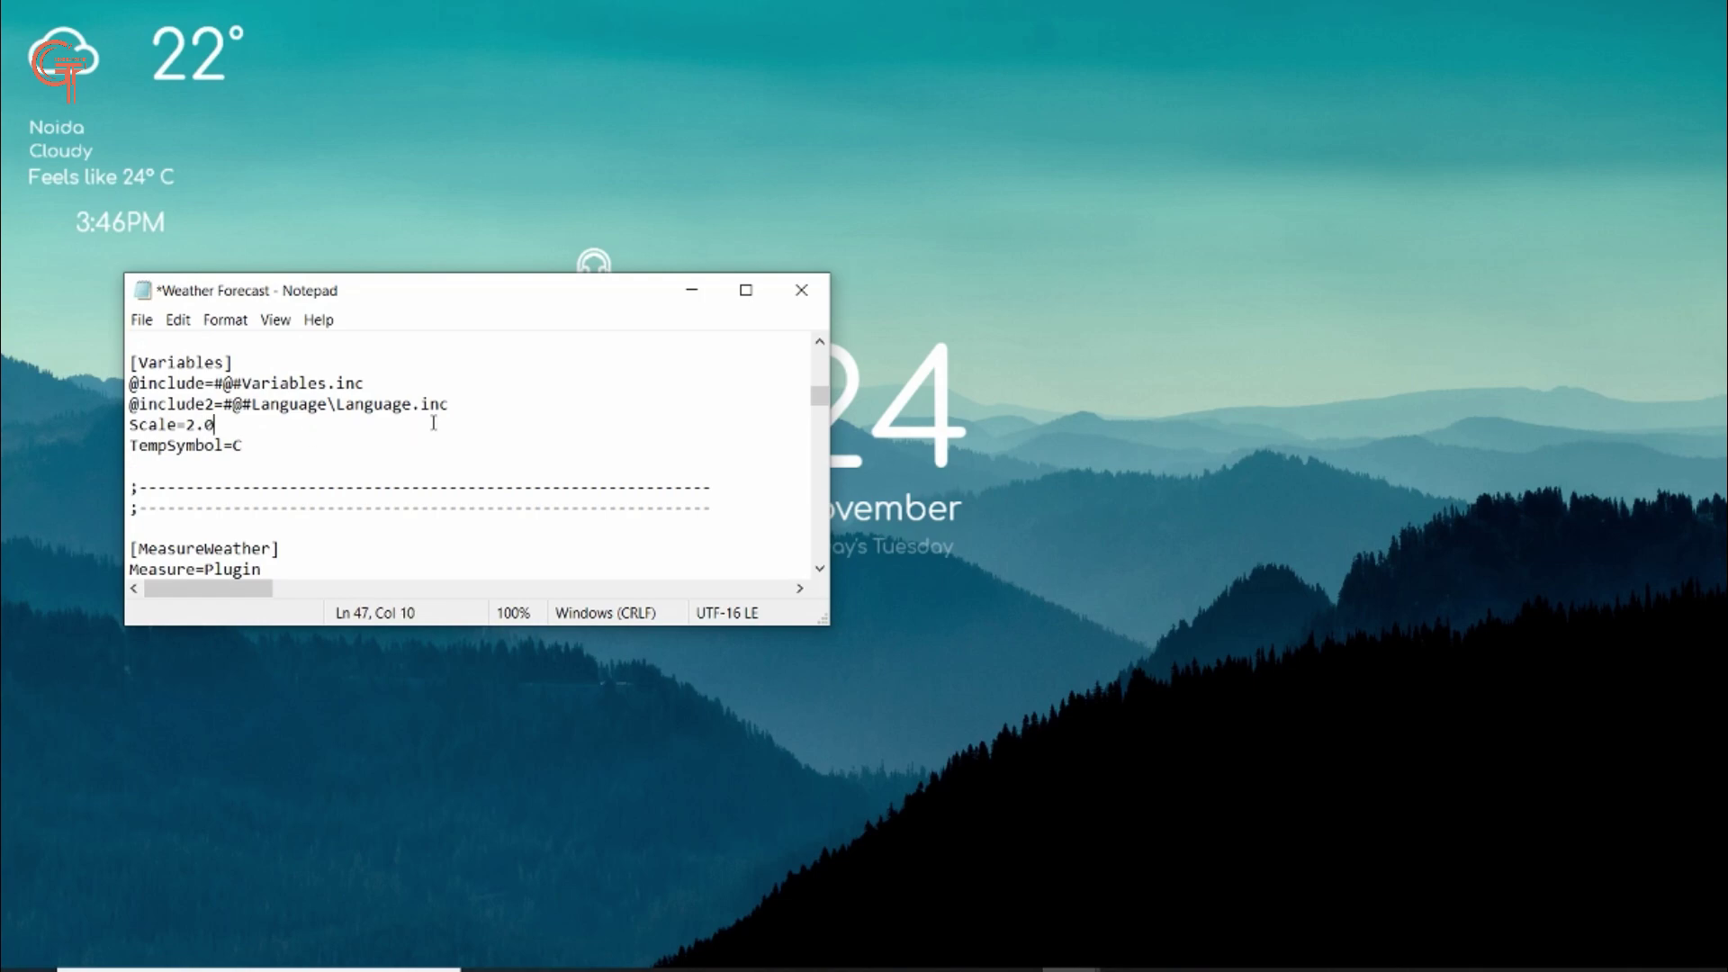
key(ctrl+s)
click(144, 322)
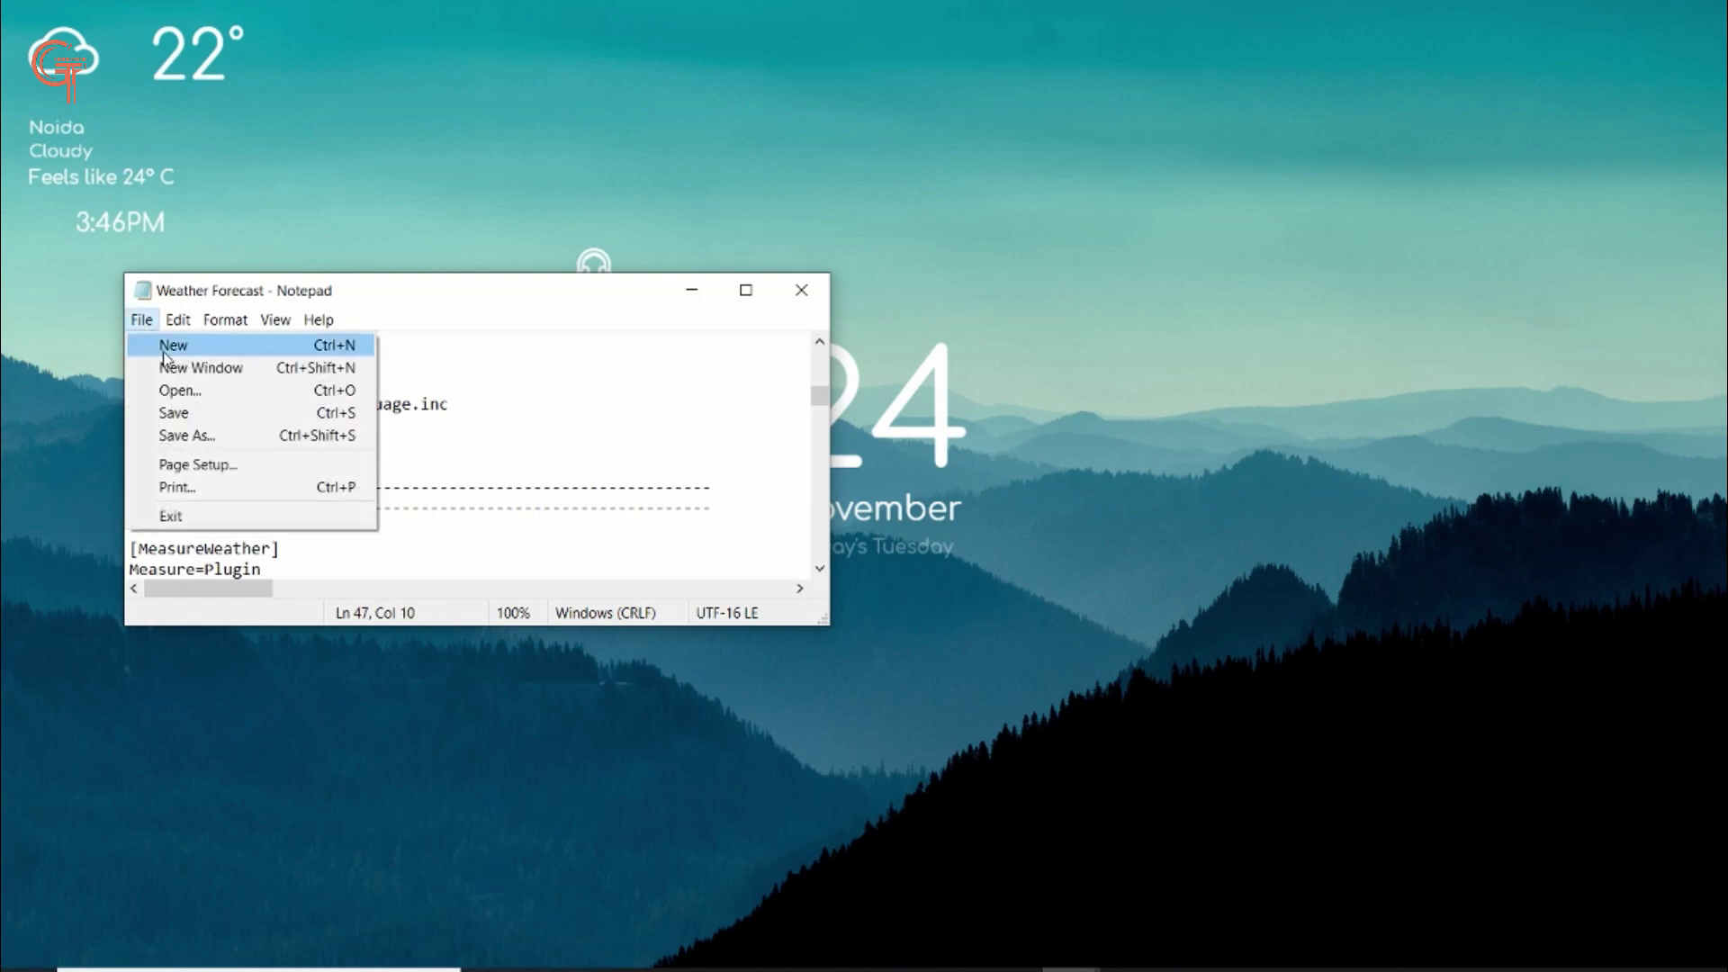
click(180, 409)
click(717, 300)
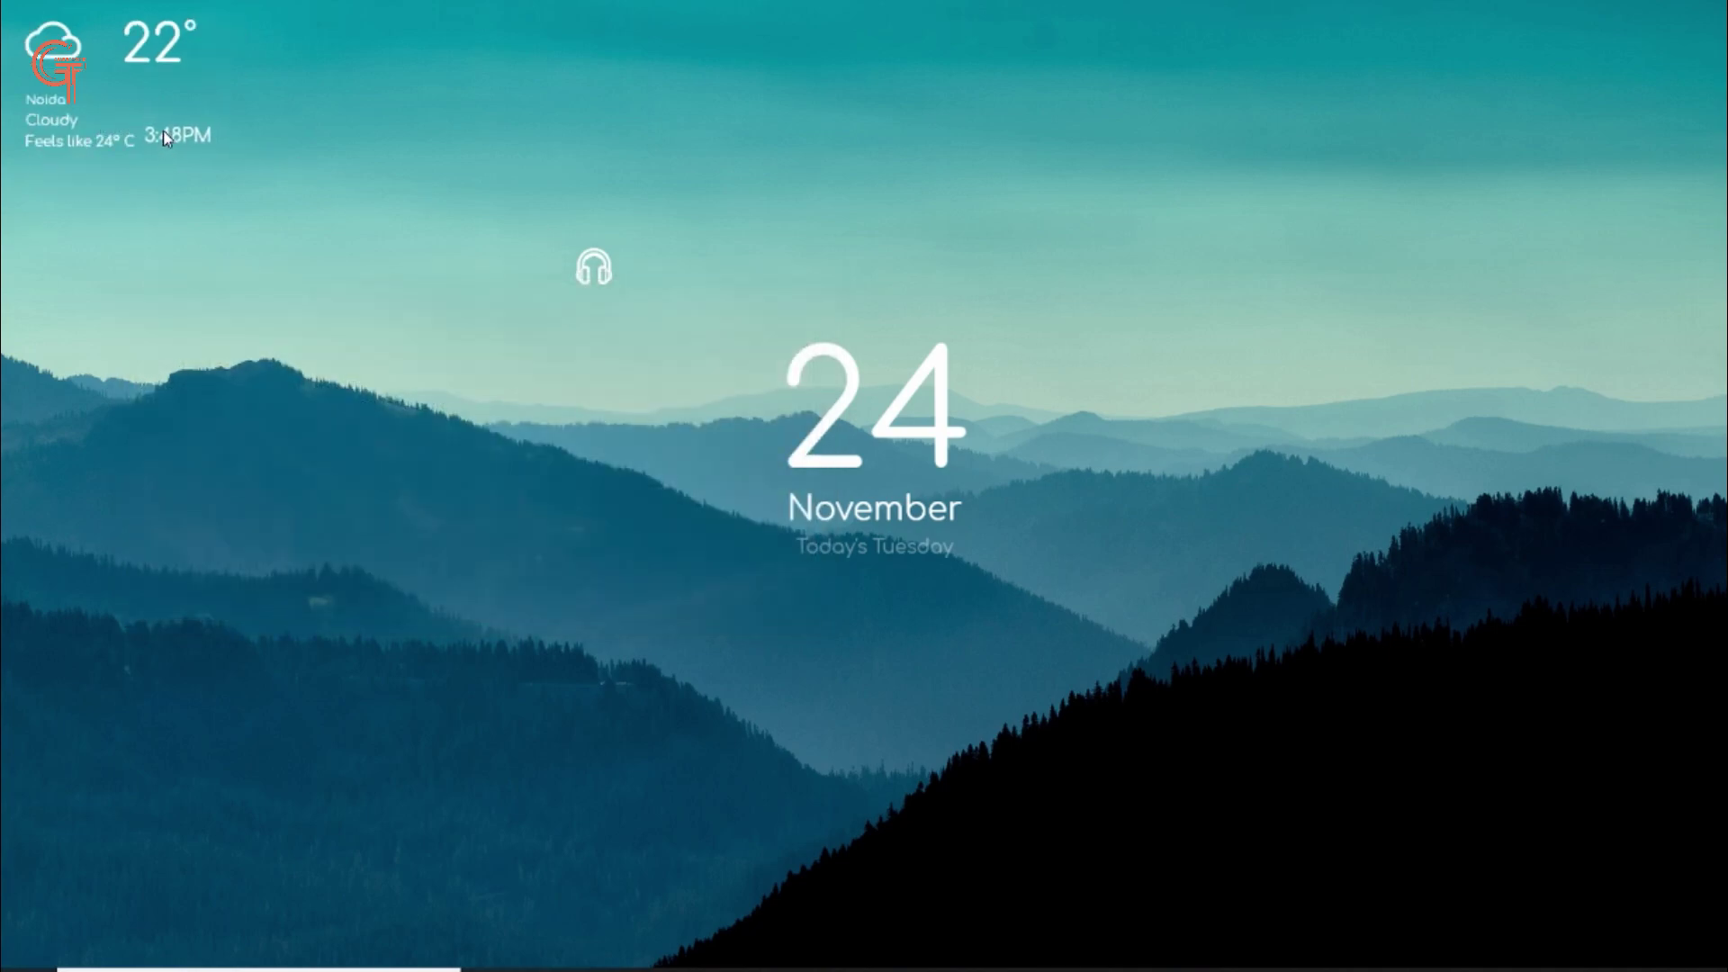
drag(167, 140, 126, 118)
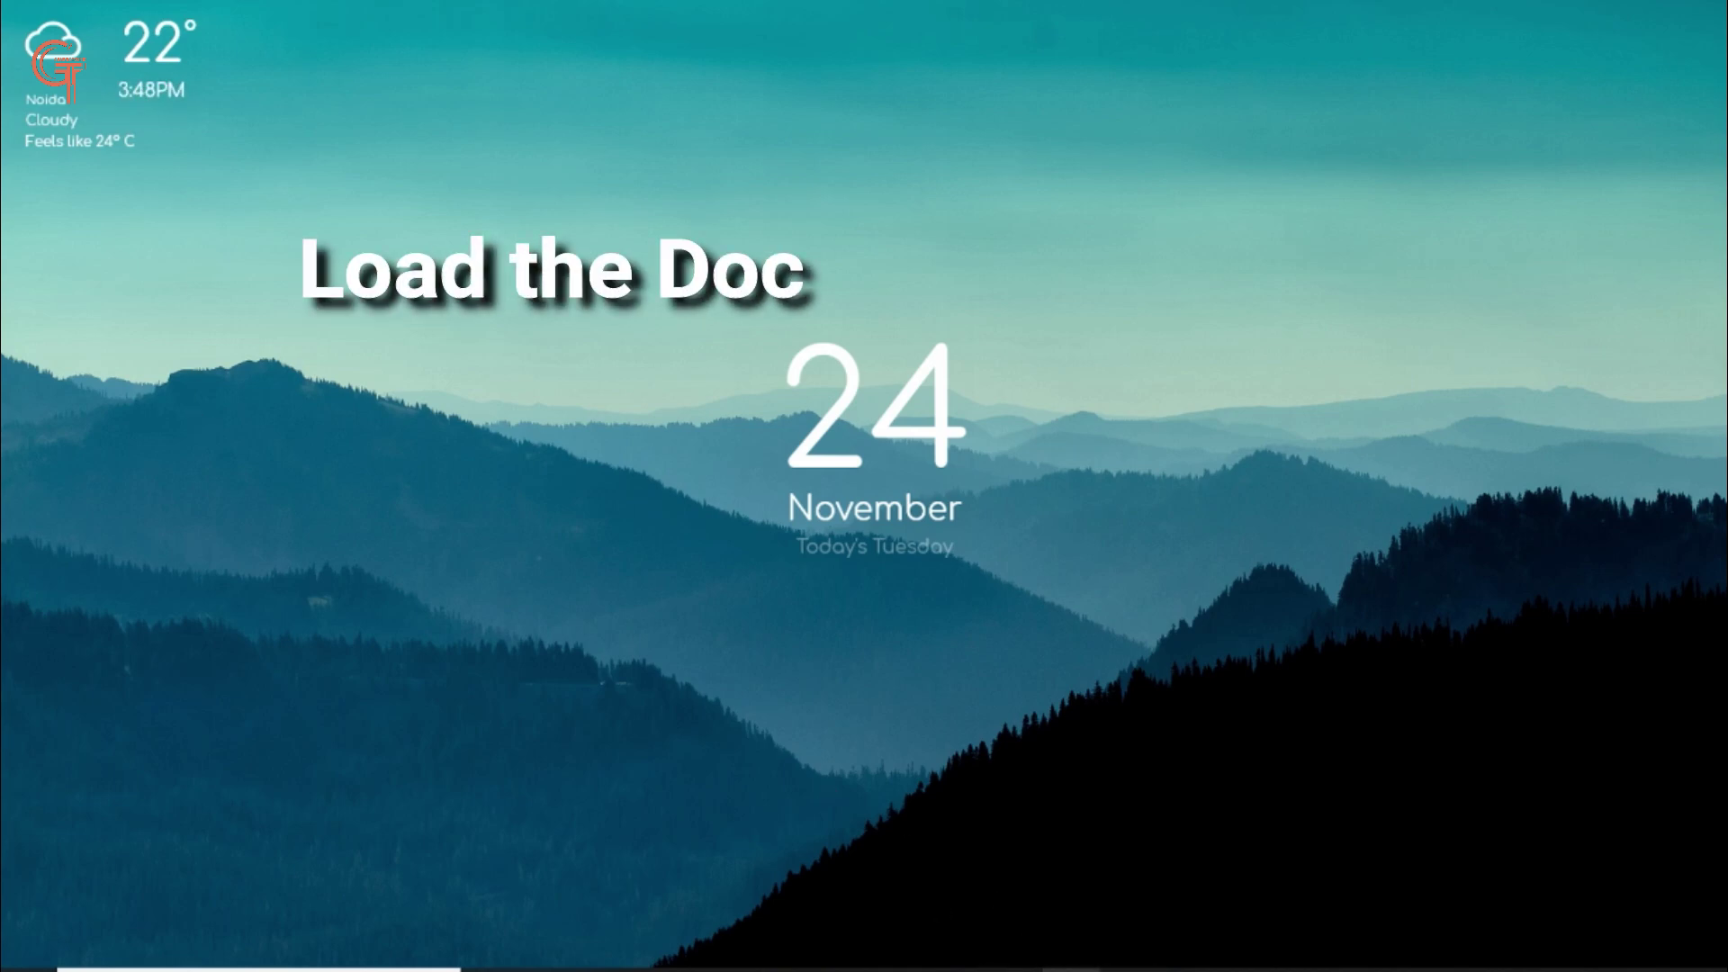
- Reopen the Manage Rainmeter window and load the Rainmeter Dock.ini skin from the Rainmeter Dock folder
click(1512, 969)
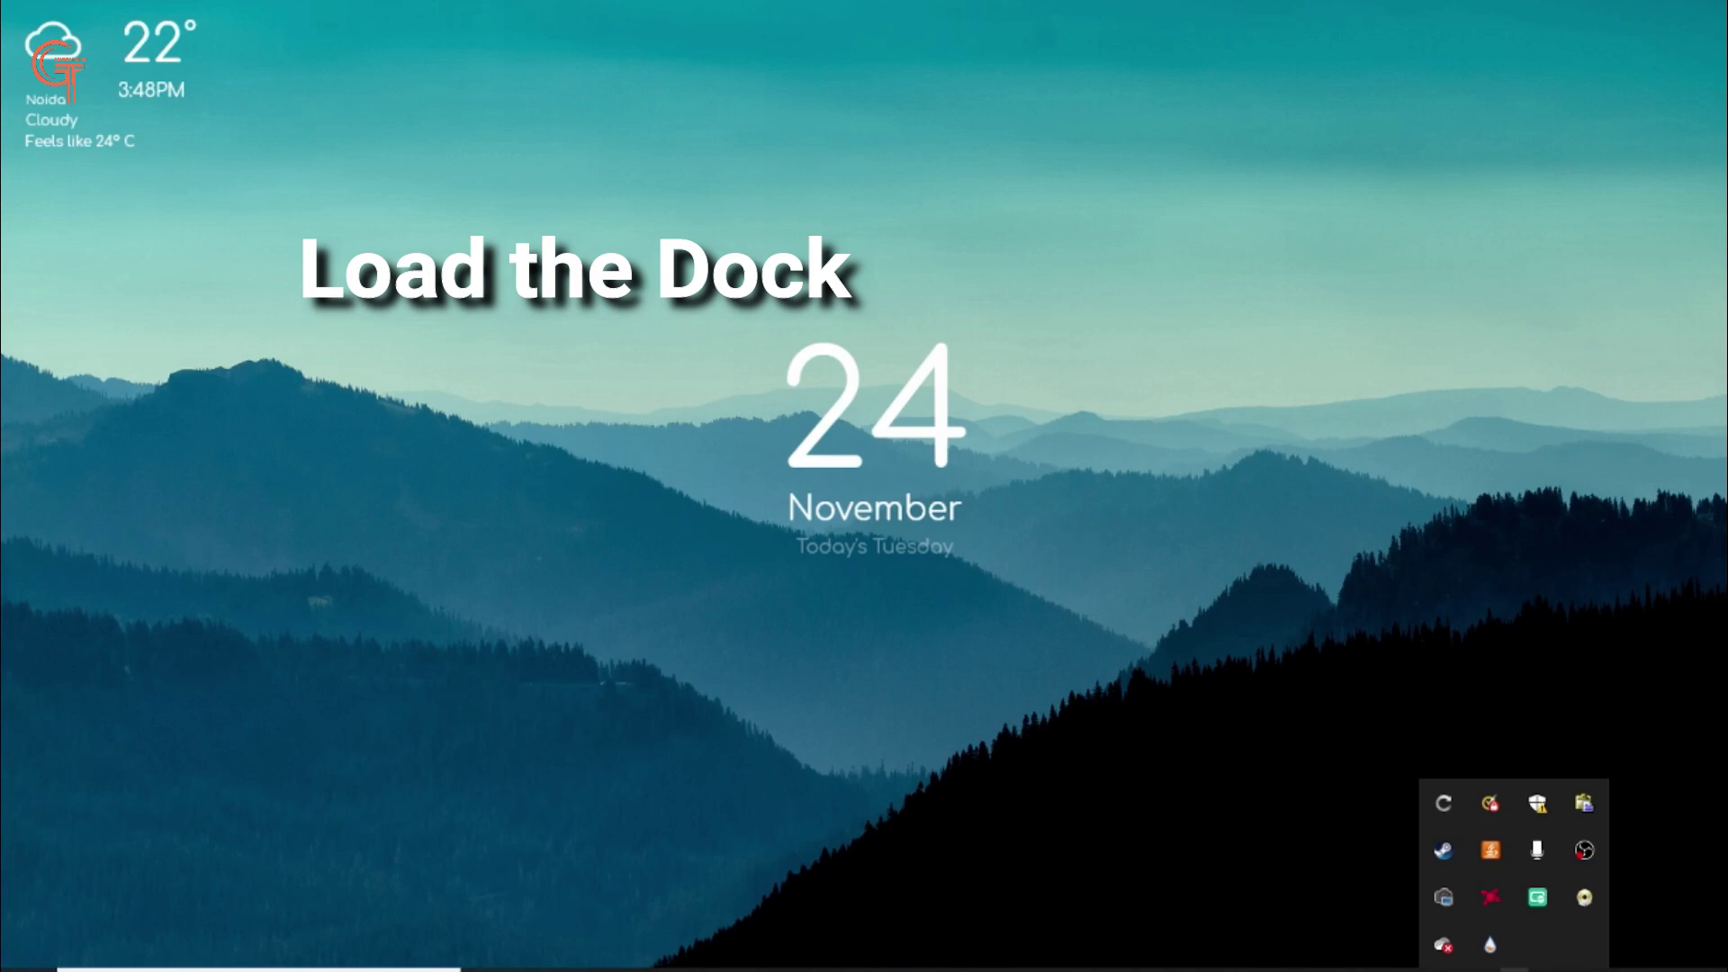
click(1491, 945)
drag(806, 96, 616, 301)
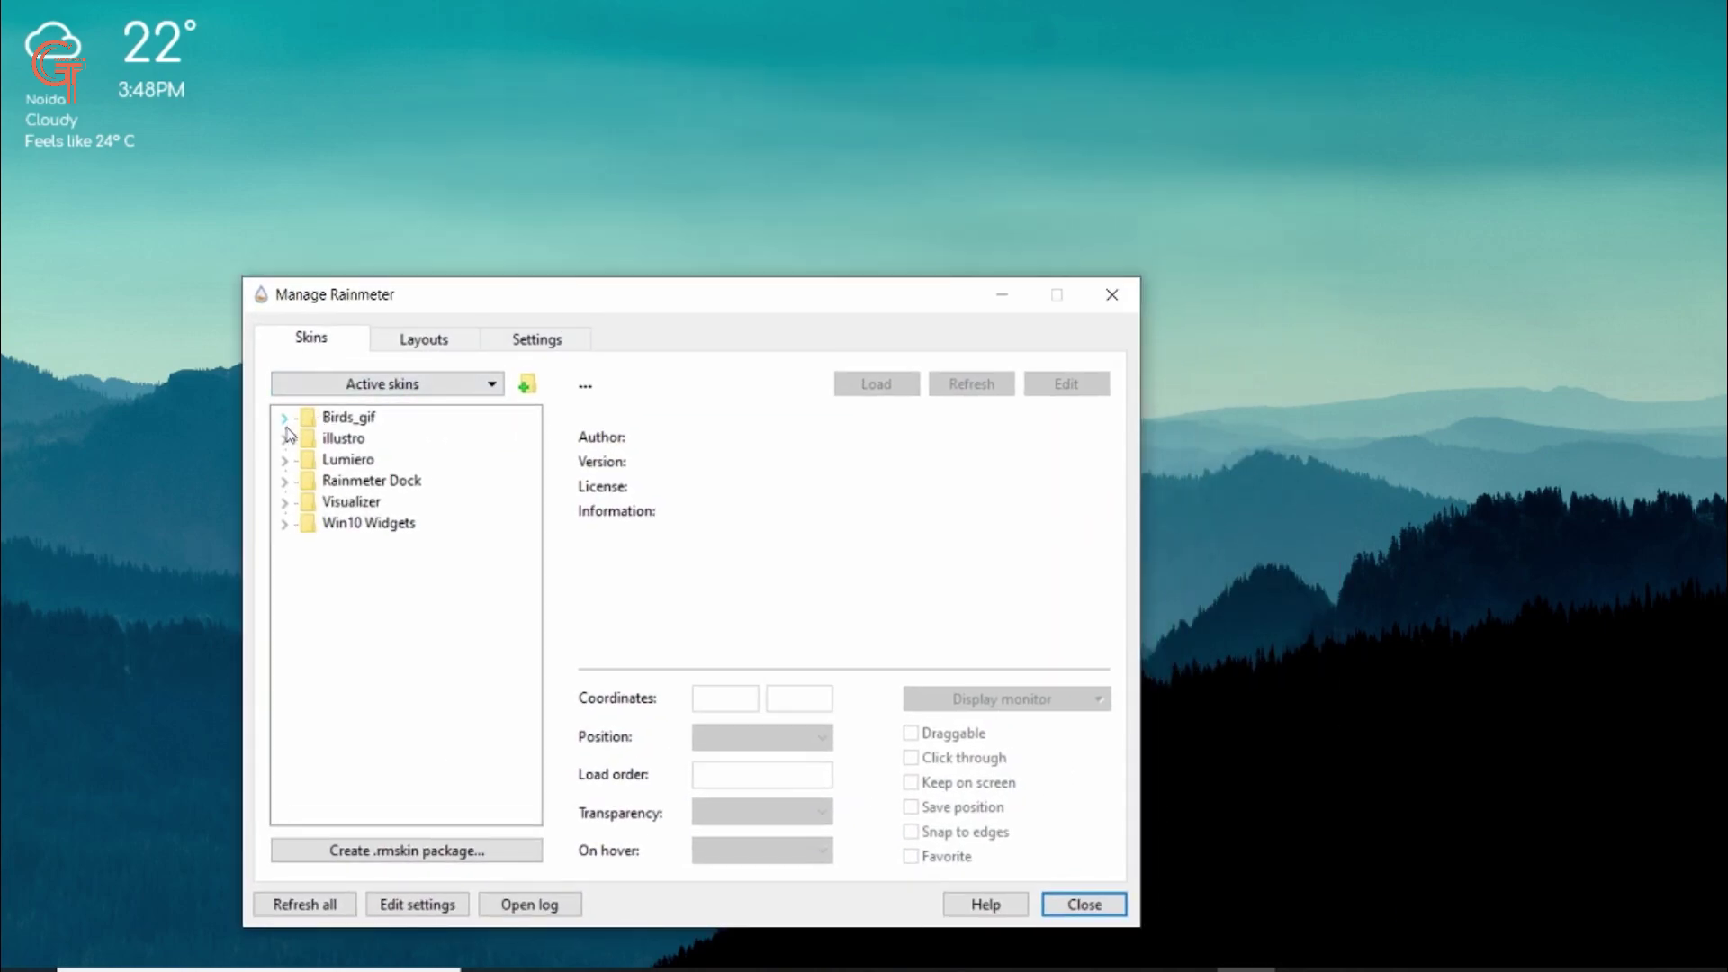
click(285, 484)
click(338, 500)
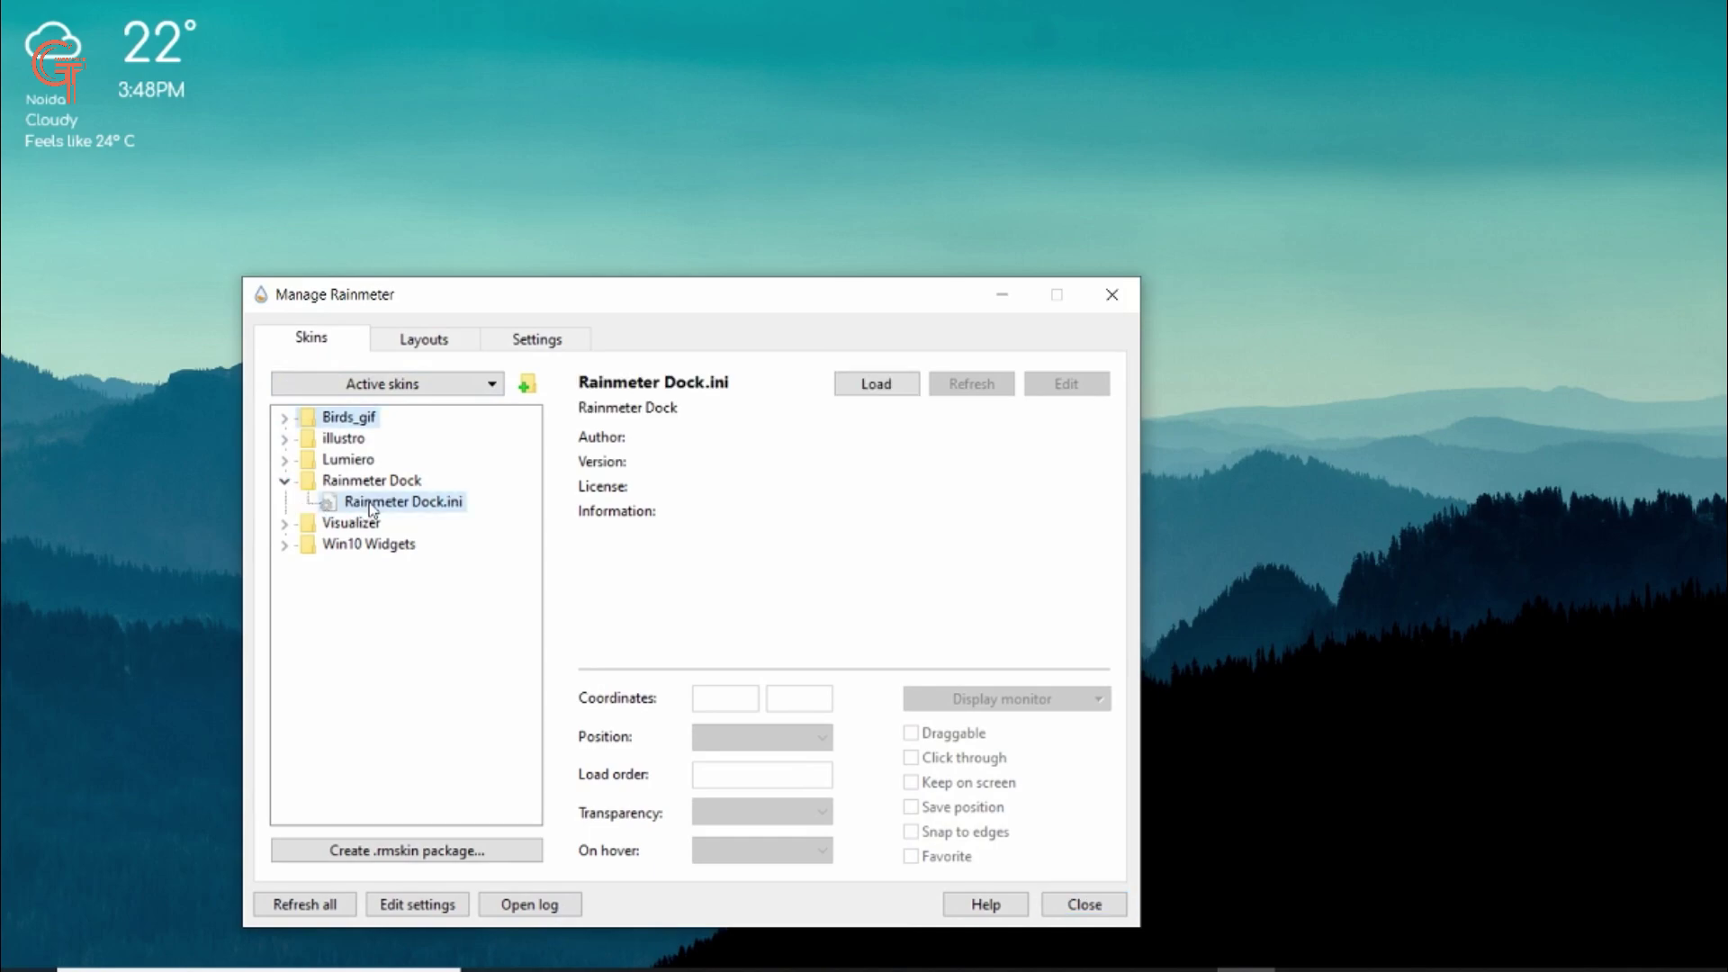
click(878, 383)
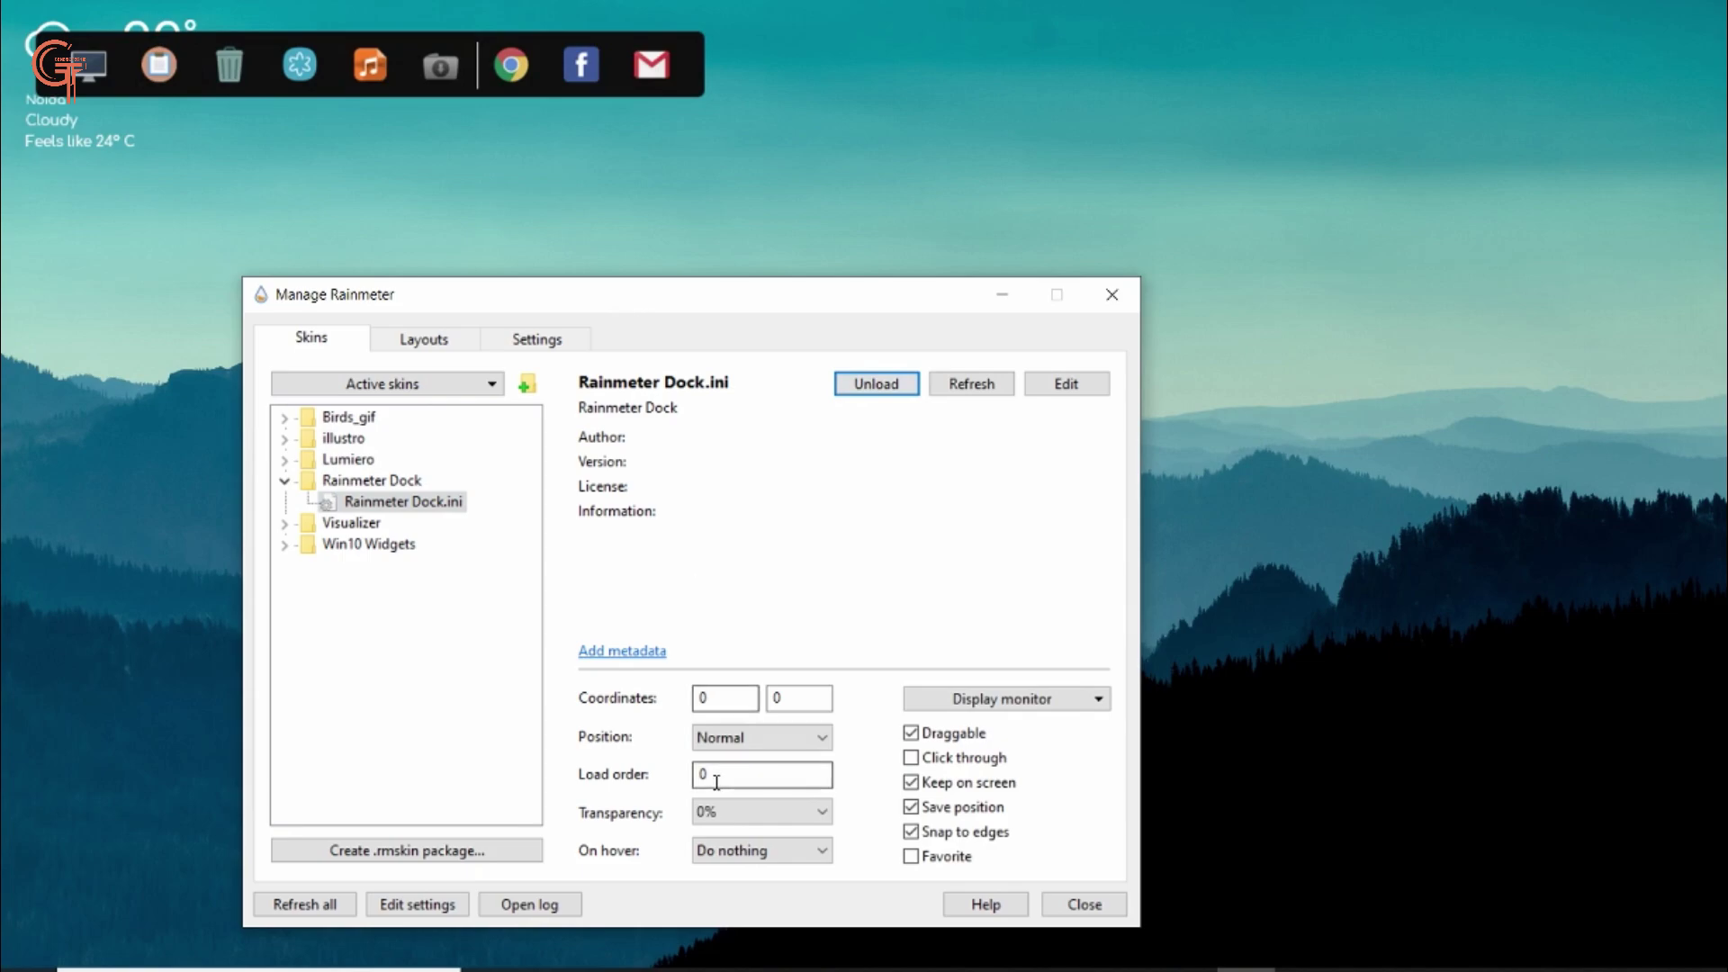
- Set the Rainmeter Dock skin's position to On desktop, close the manager, and move the dock to the bottom centre of the desktop
click(734, 738)
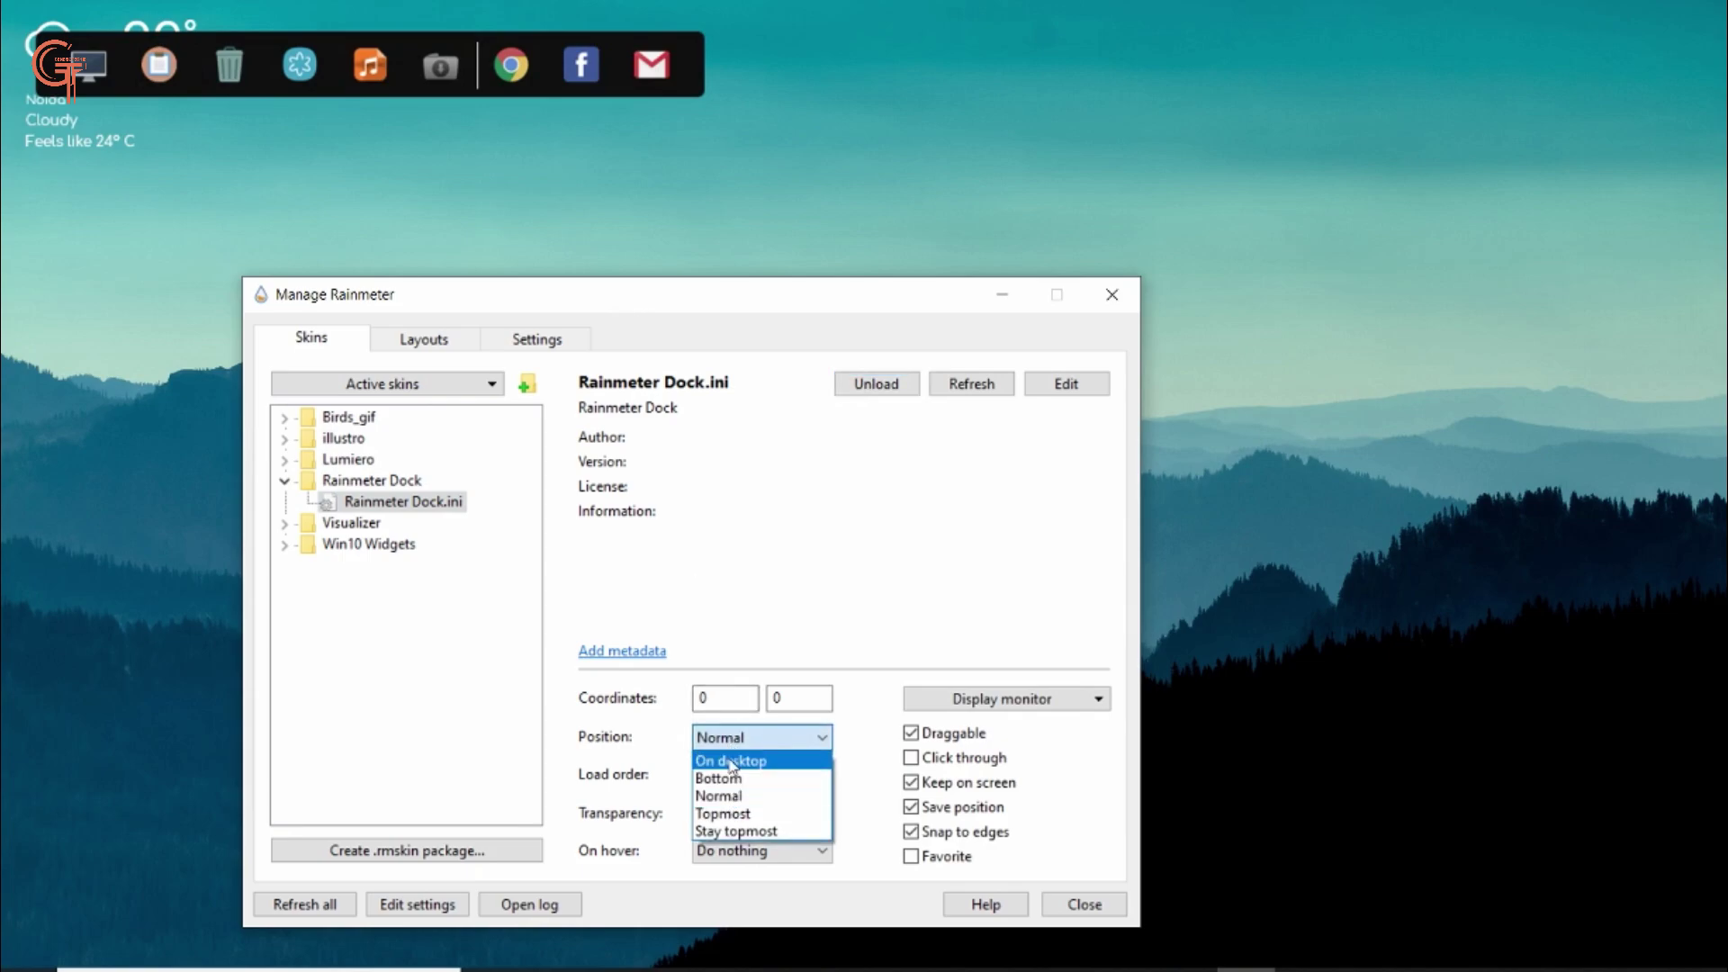
click(731, 761)
click(1080, 905)
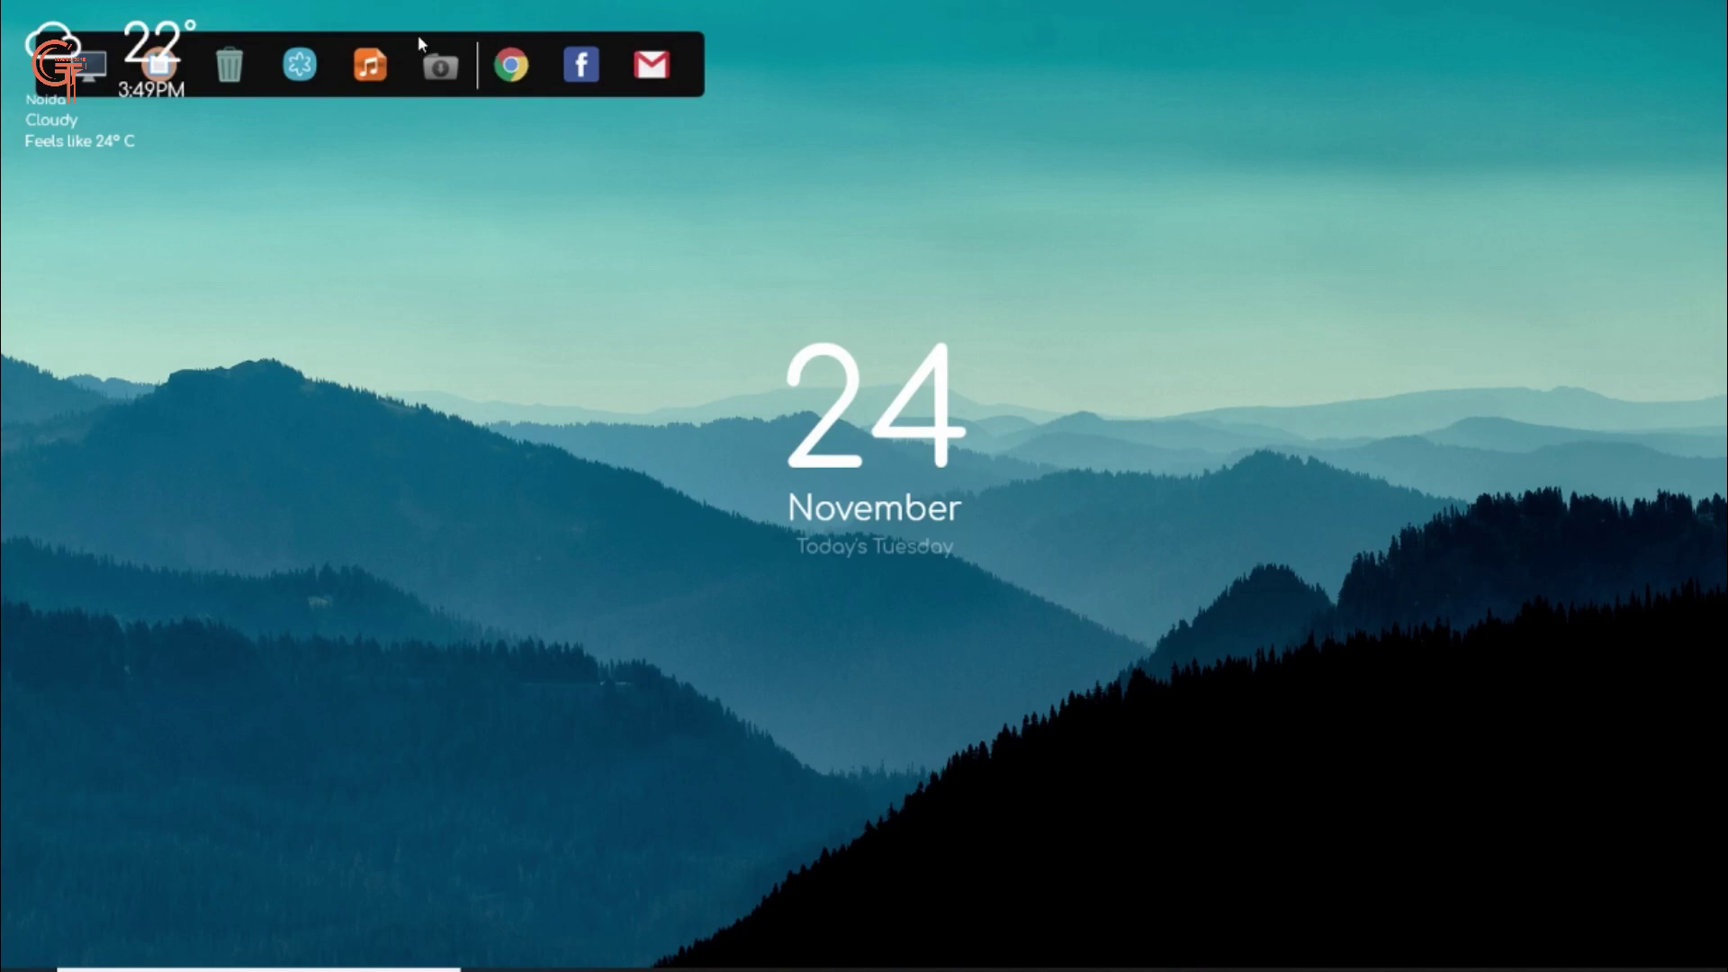
drag(418, 36, 969, 878)
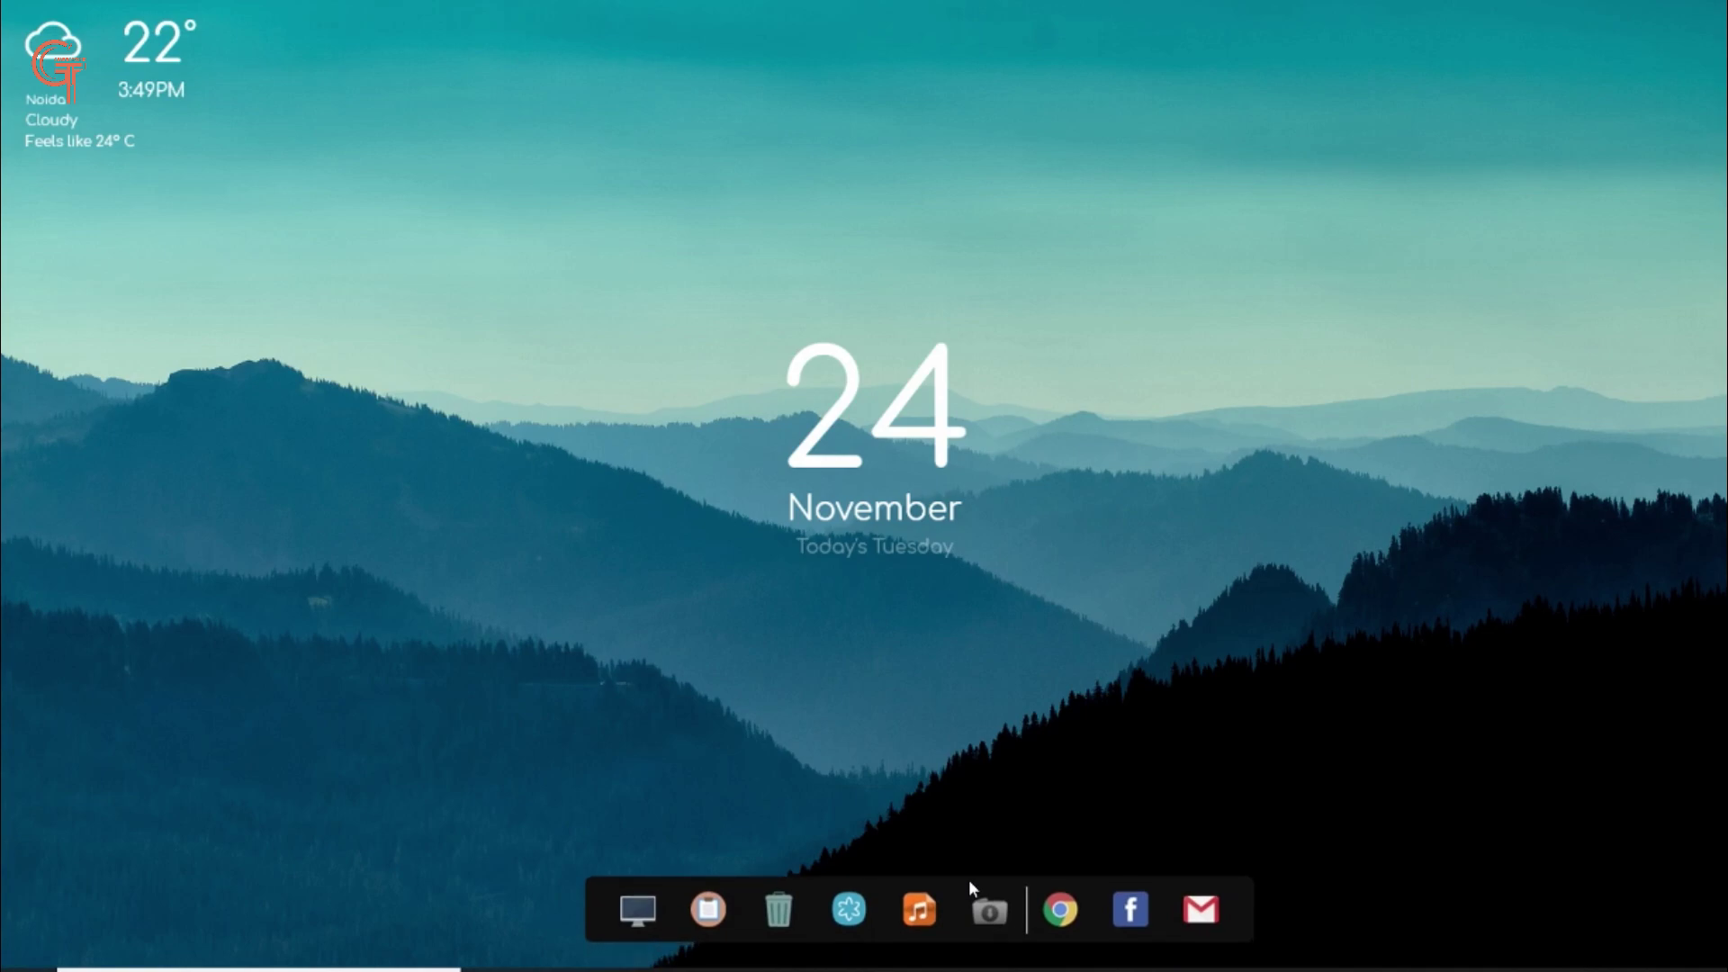
- Set the MeterBackground Fill Color to 255,255,255,5 in the Rainmeter Dock skin file and save it
right_click(967, 888)
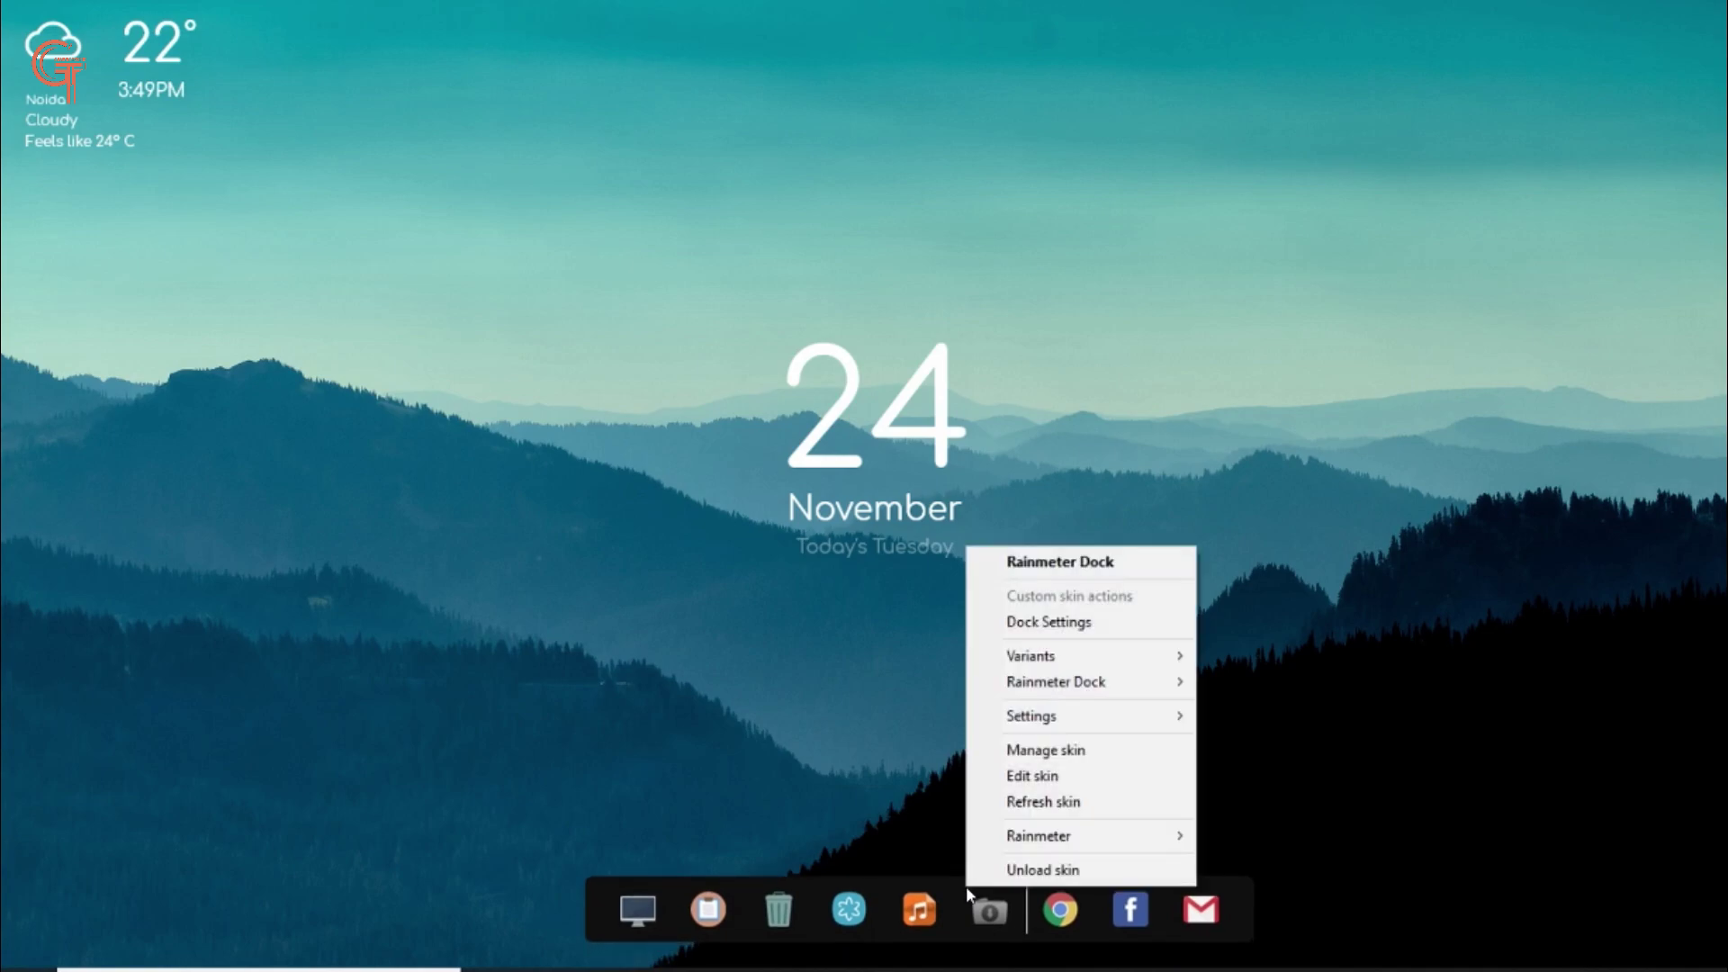
click(1033, 776)
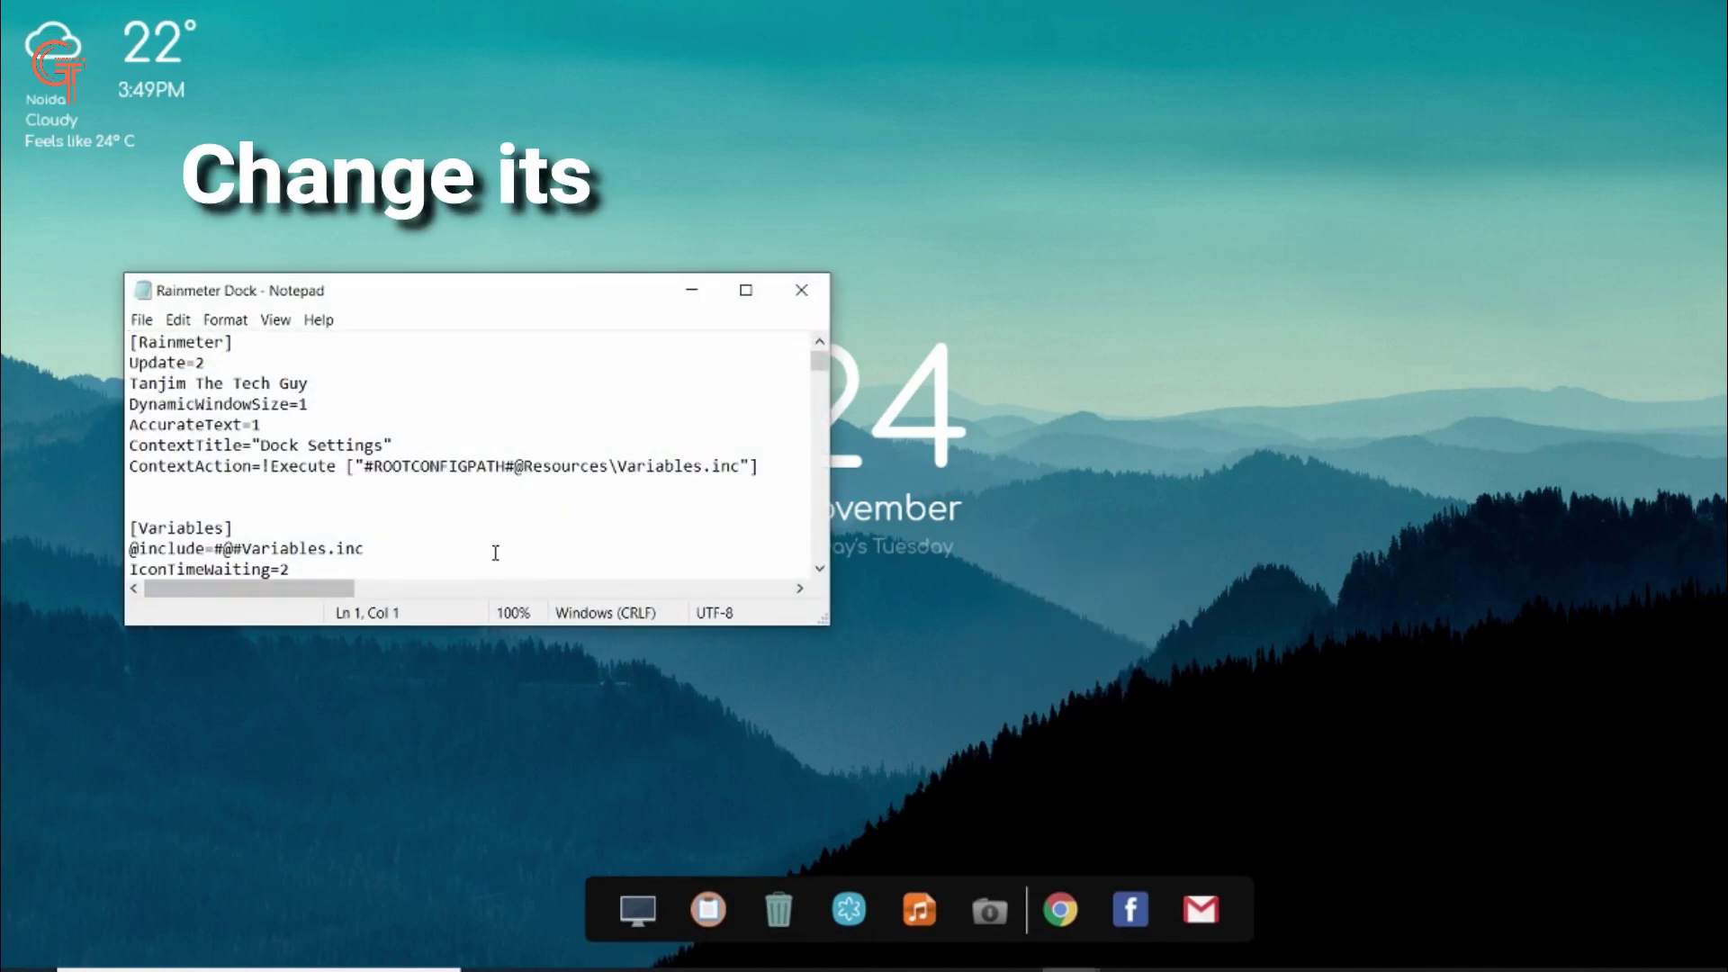
click(495, 546)
scroll(494, 553, down, 1)
scroll(495, 552, down, 10)
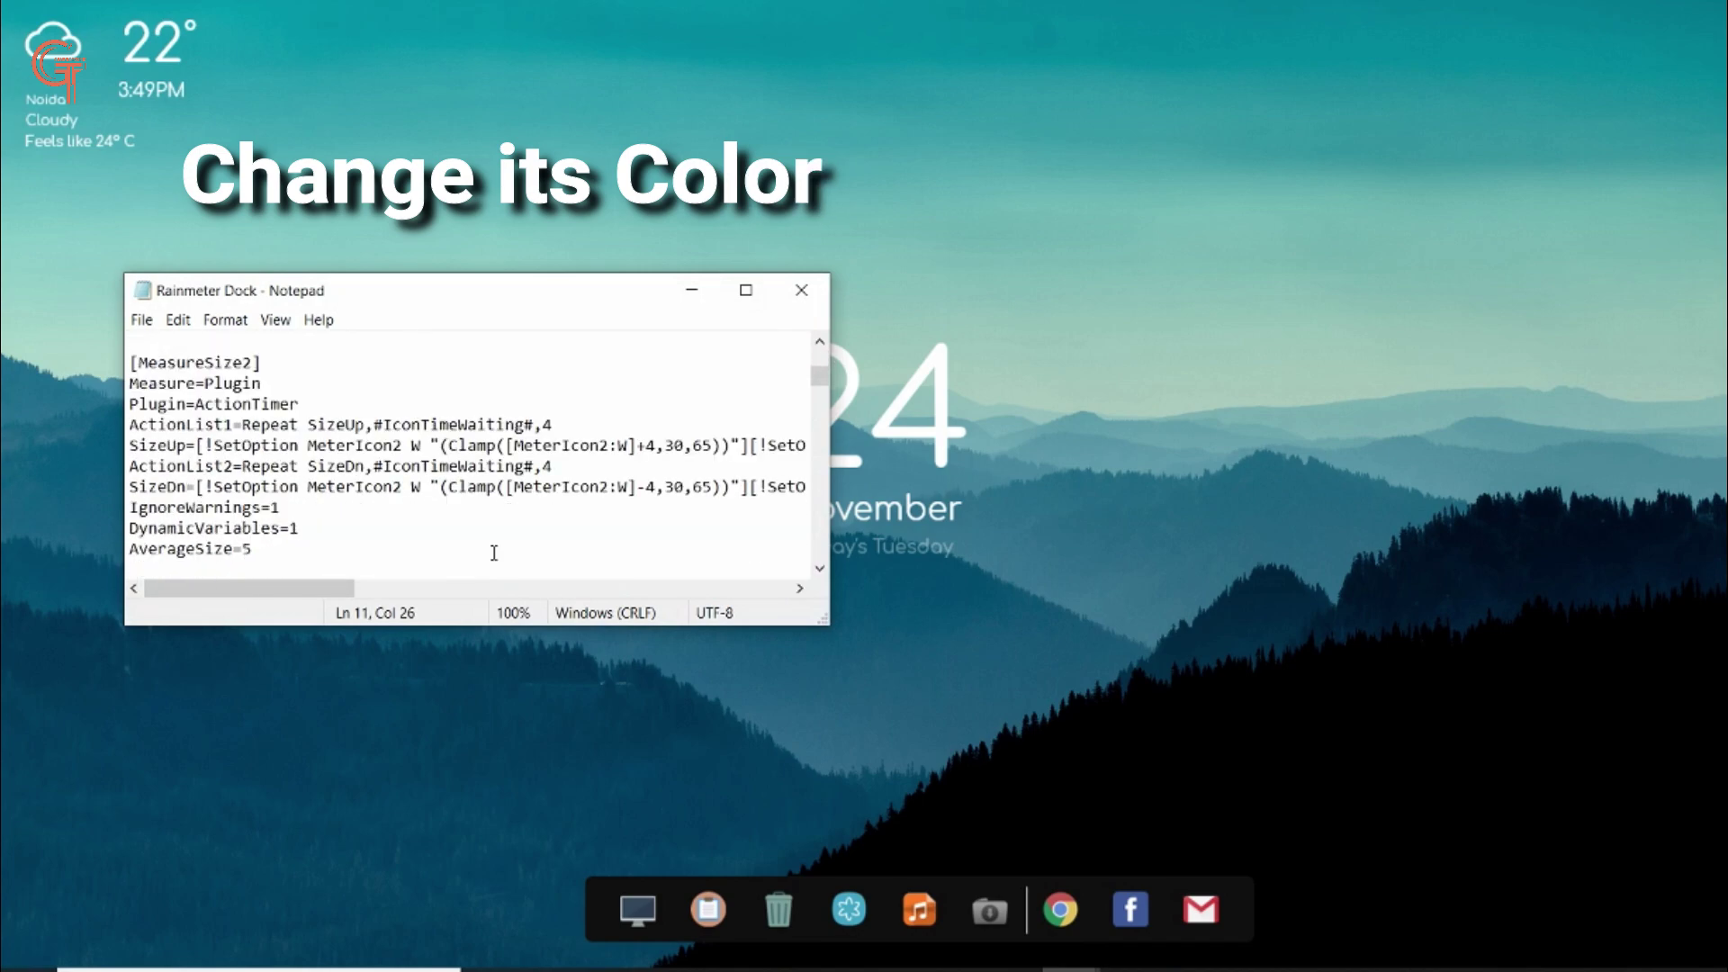
scroll(494, 553, down, 10)
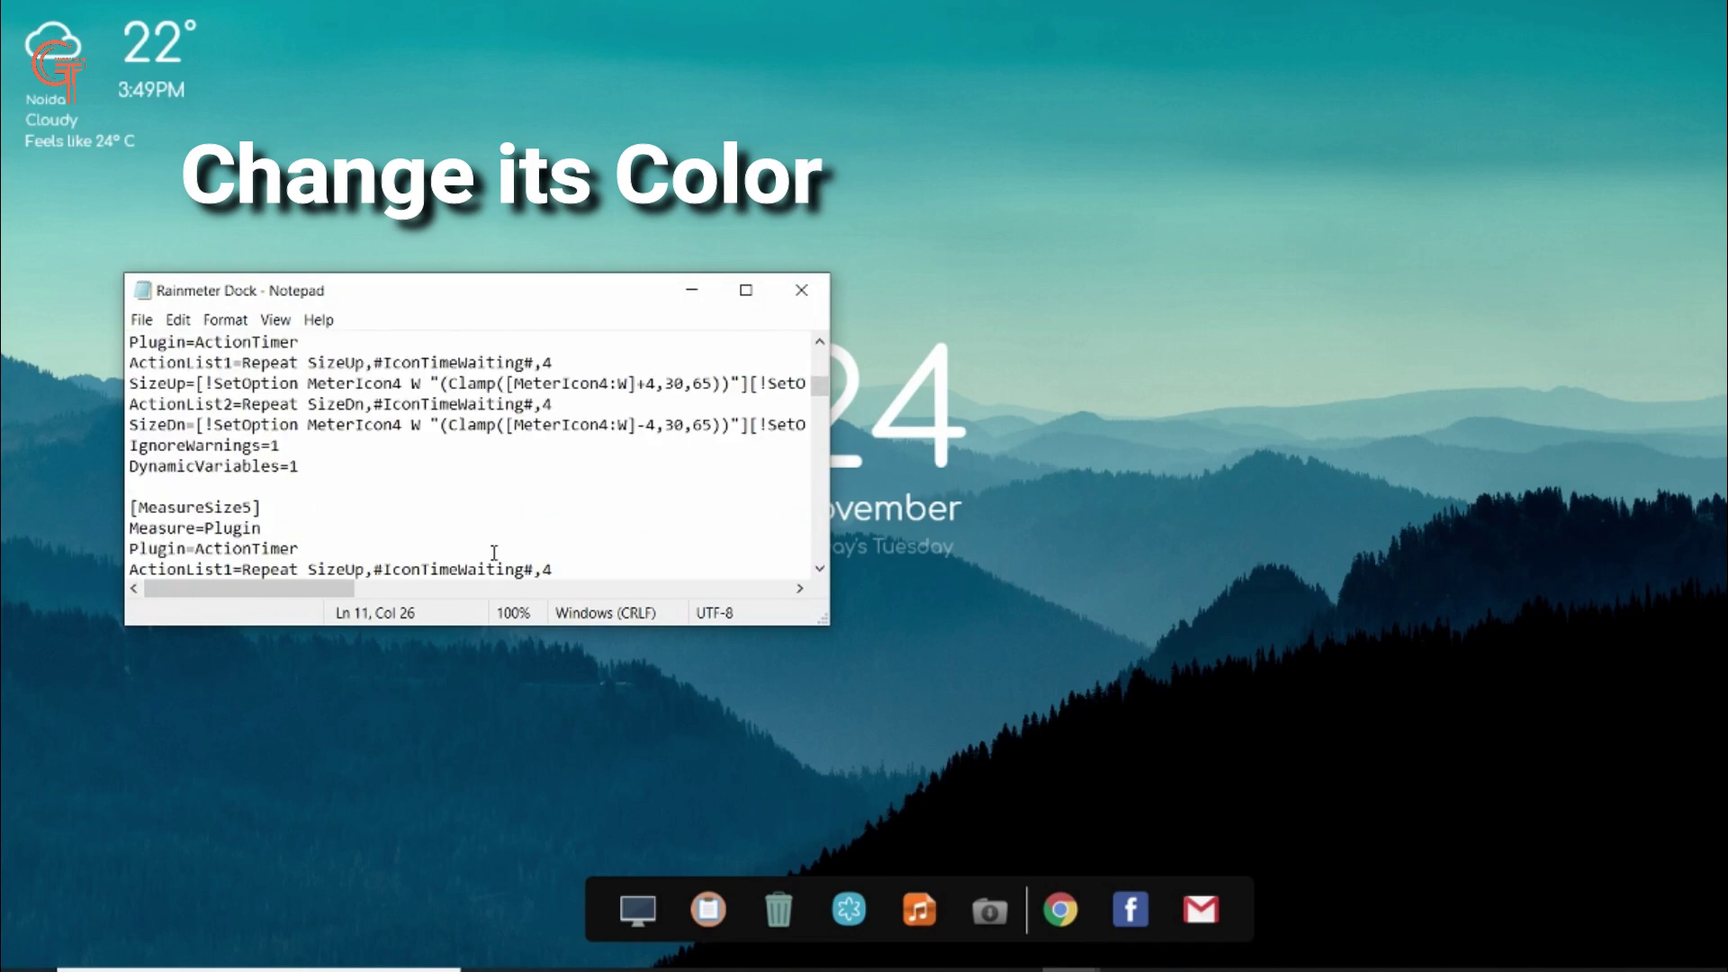
click(745, 290)
scroll(523, 462, down, 9)
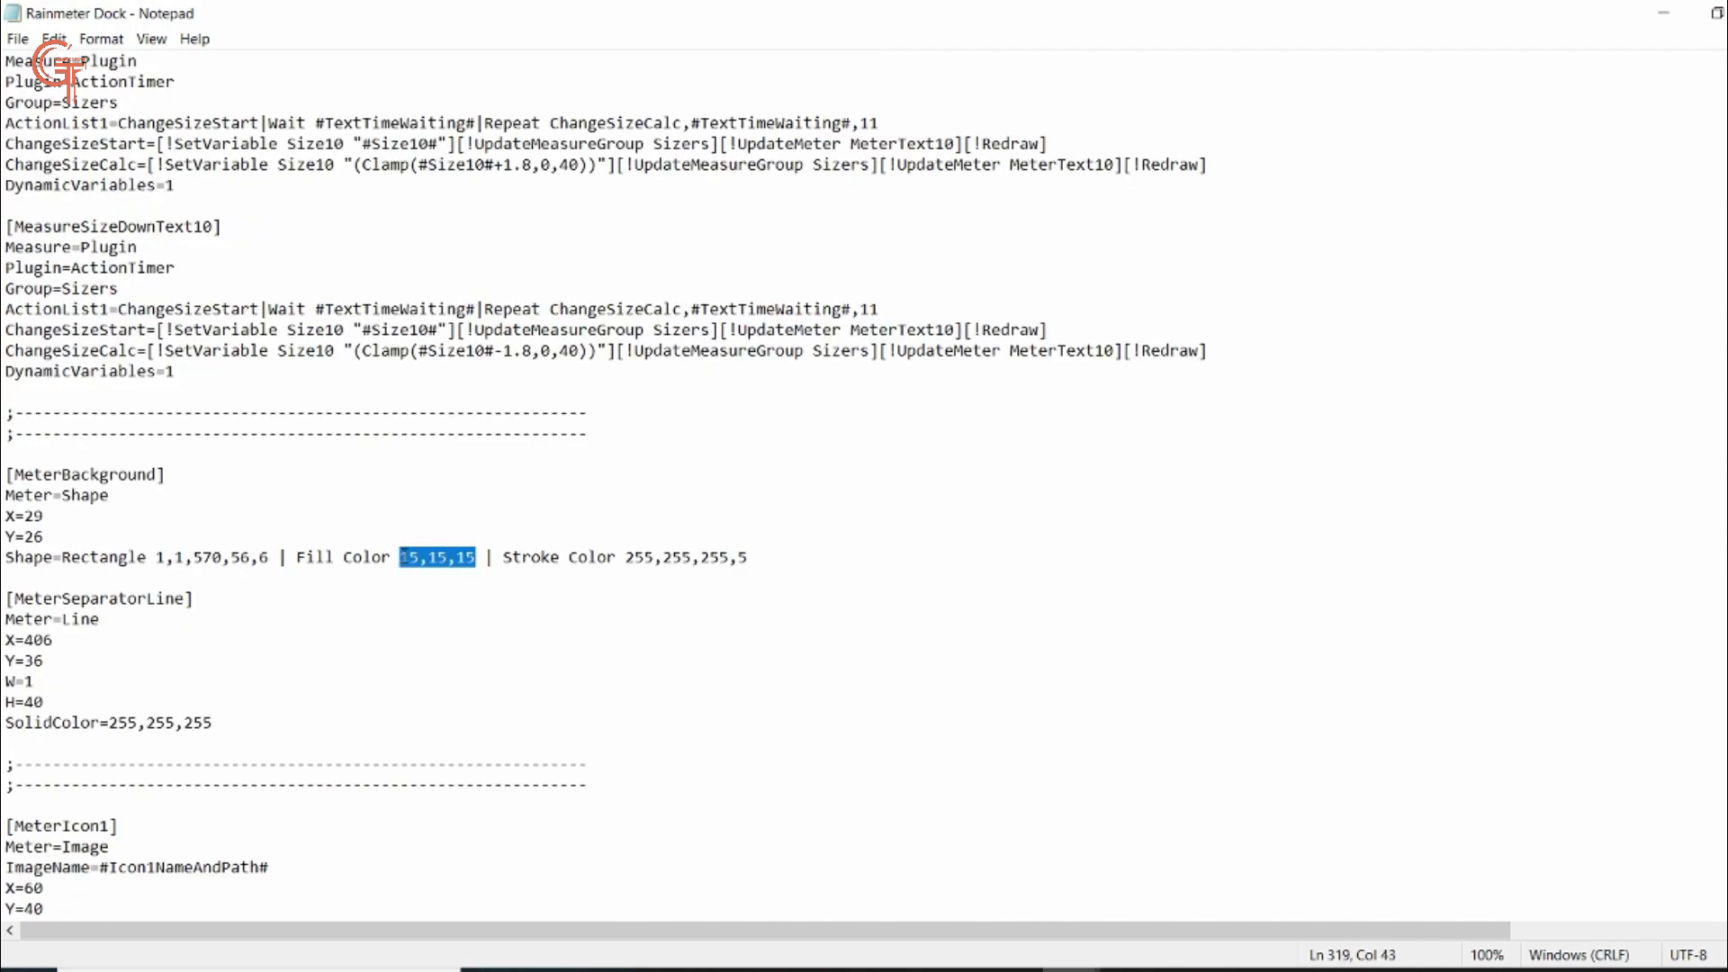
text(255,25)
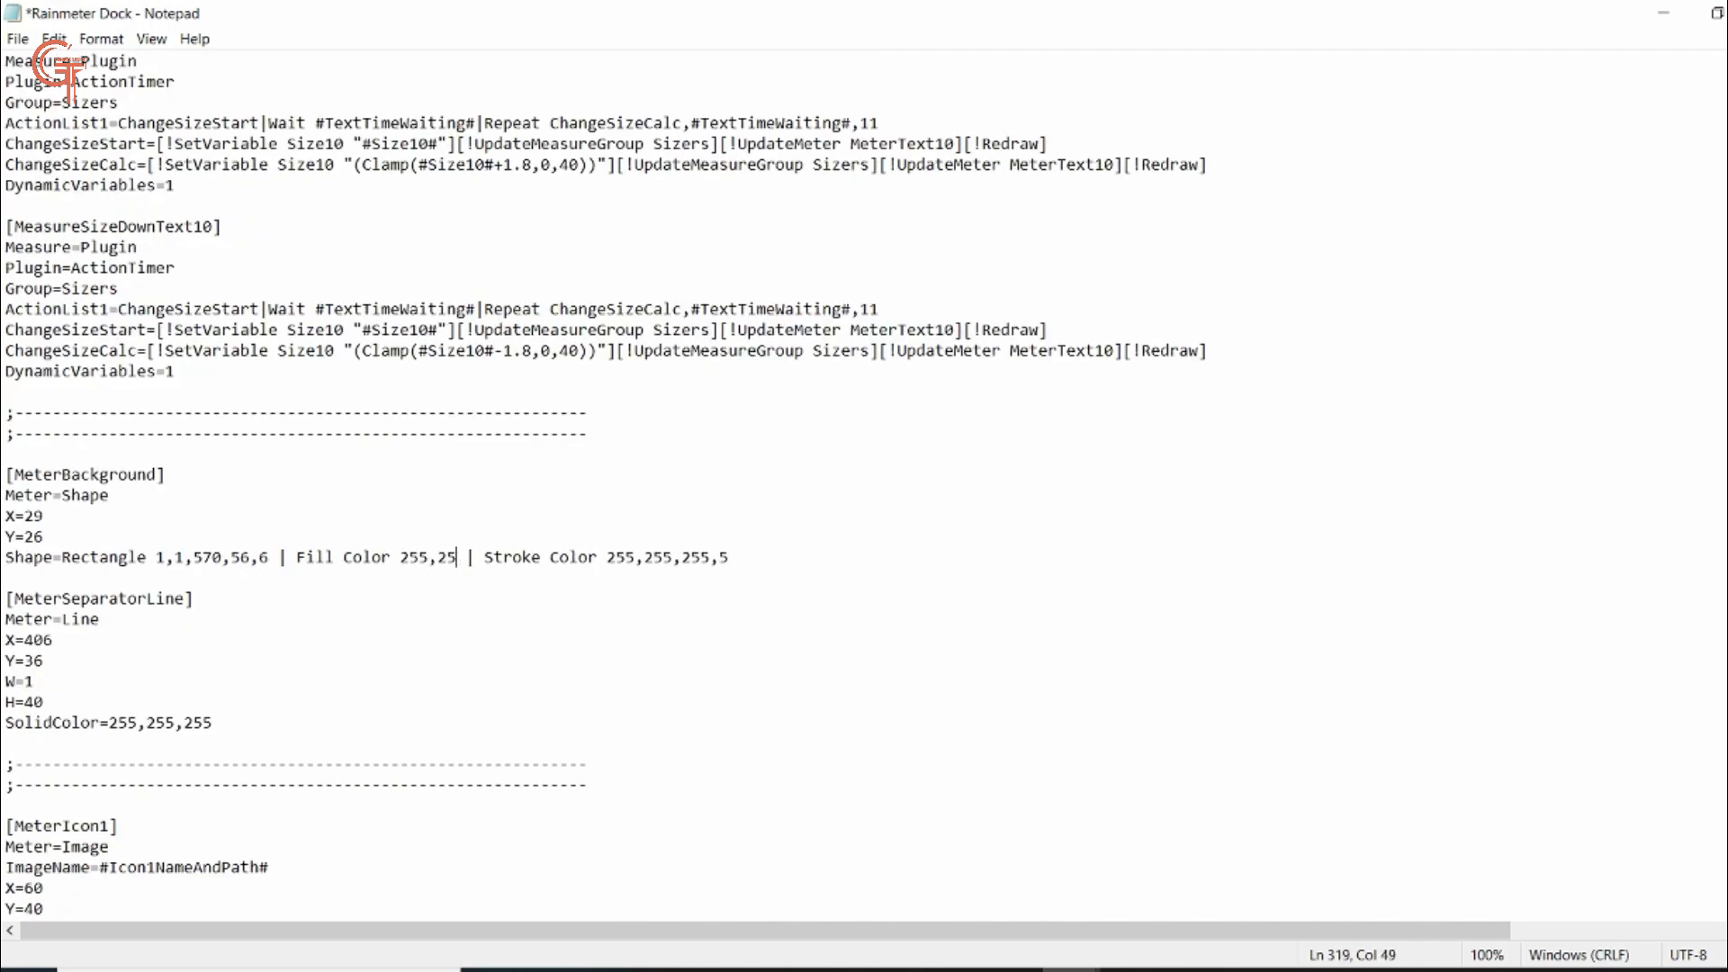
text(5,255,5)
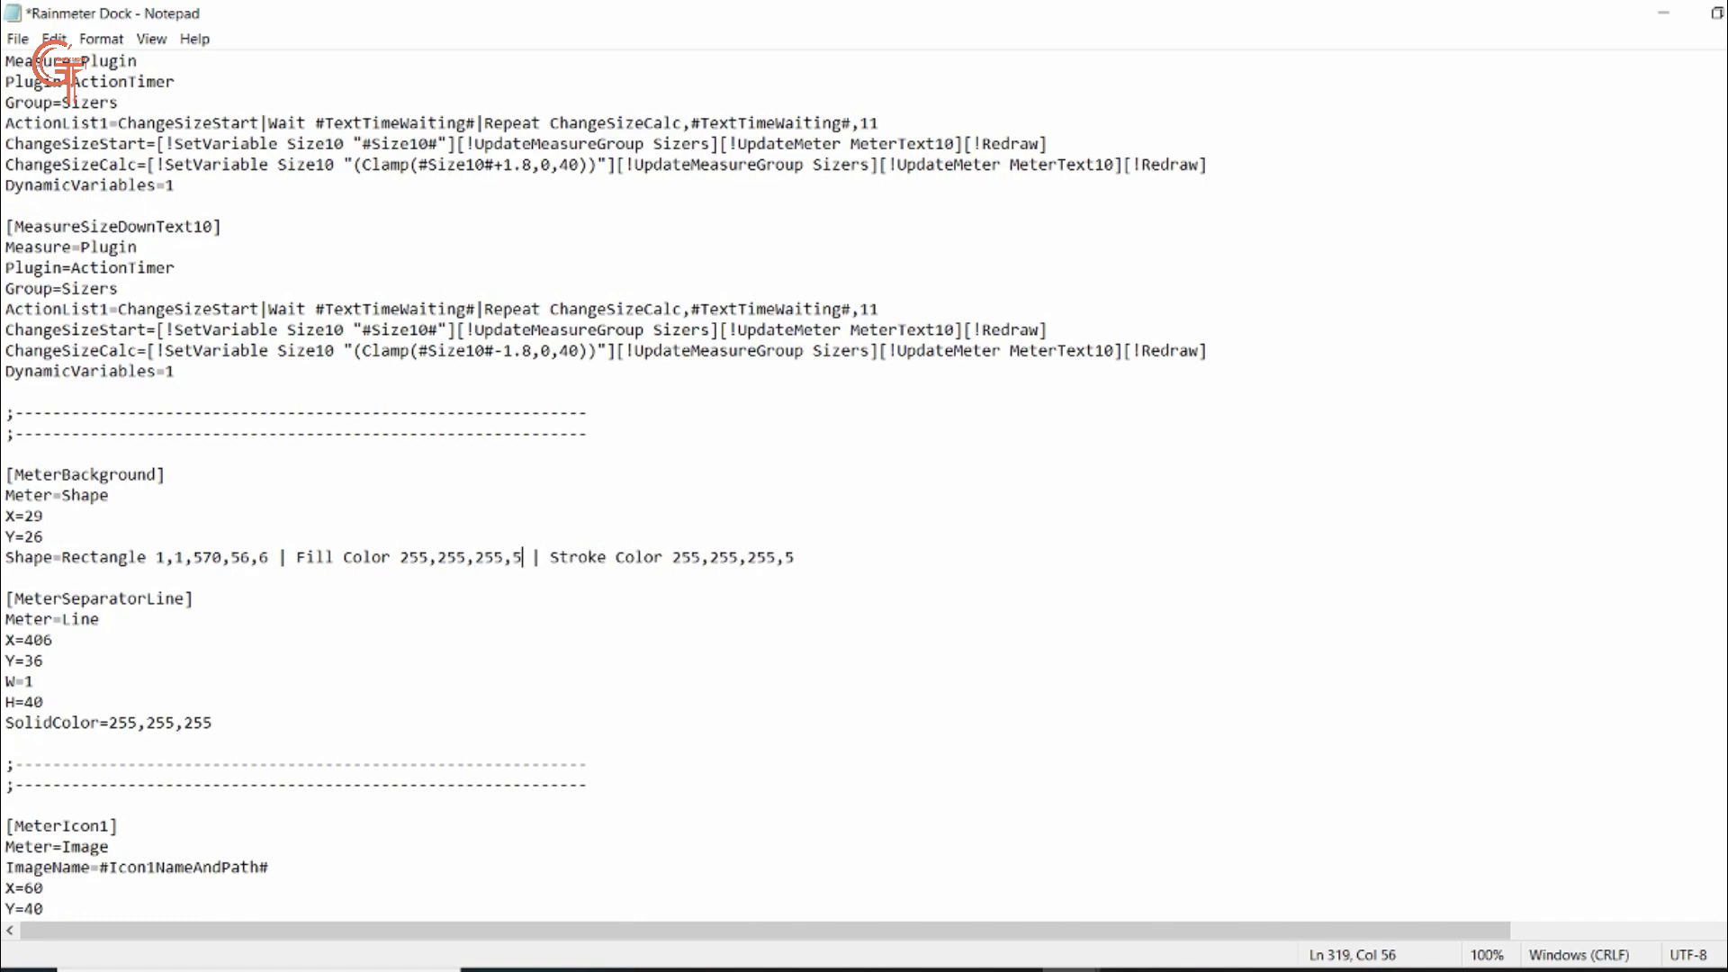
click(17, 38)
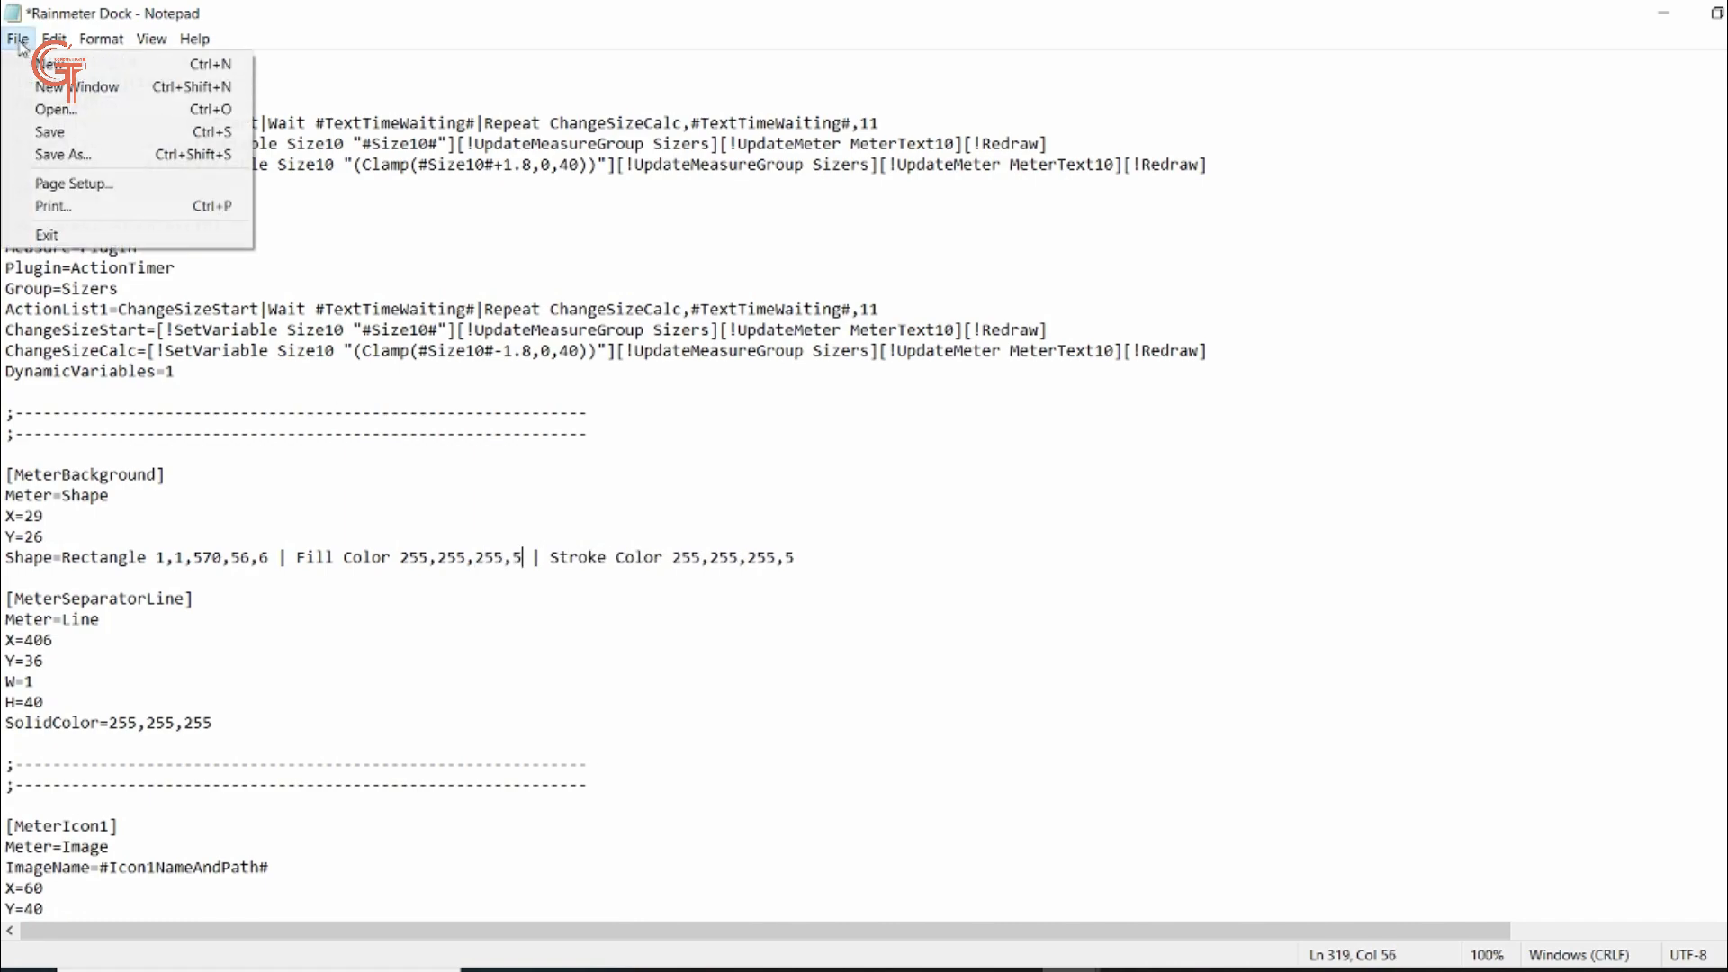
click(40, 132)
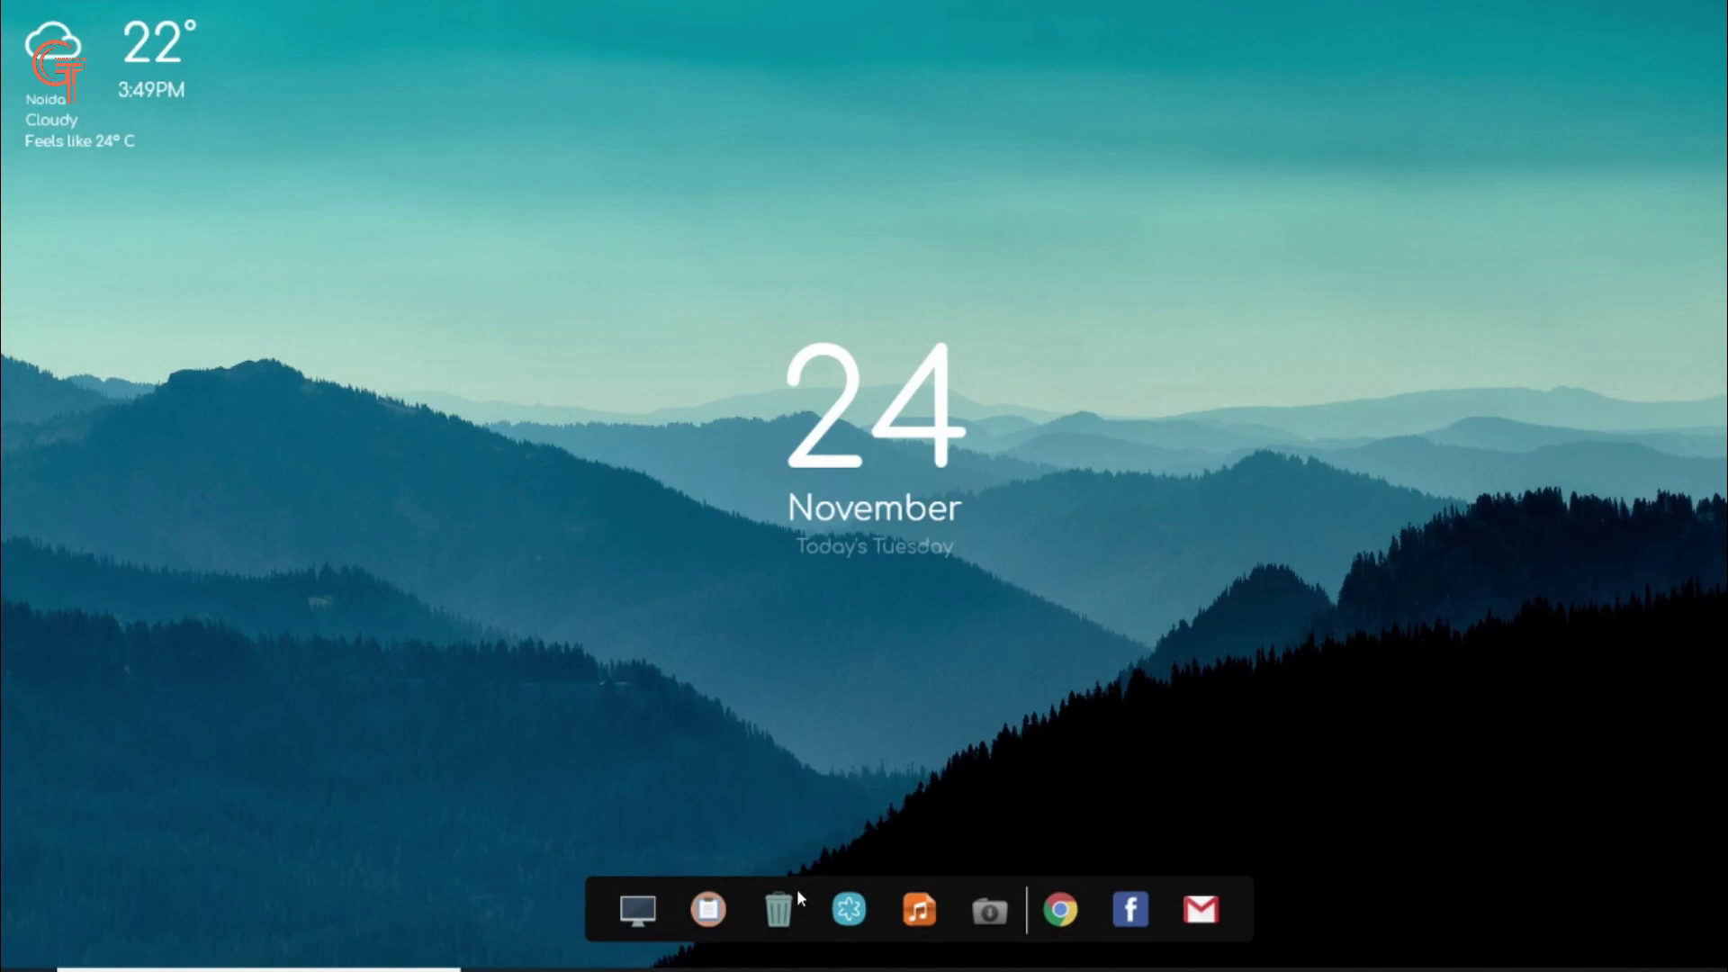
- Refresh the dock skin to apply the new background colour and move the dock slightly down along the desktop's lower edge
right_click(797, 887)
click(796, 797)
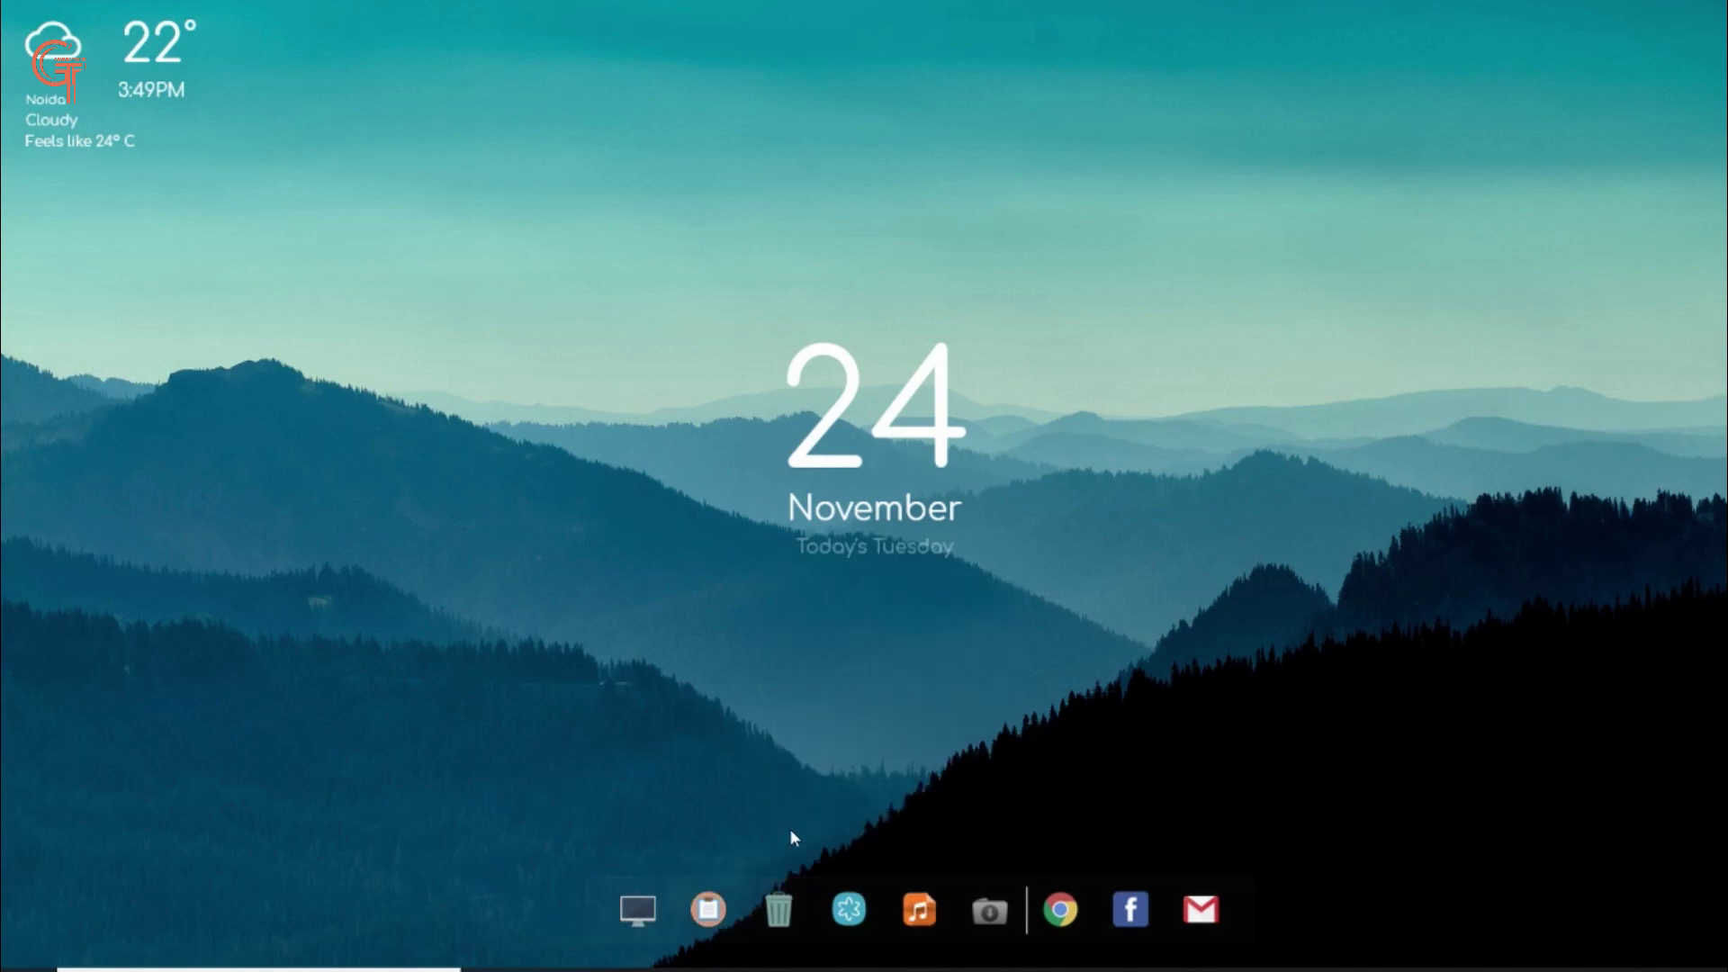
drag(743, 890, 662, 909)
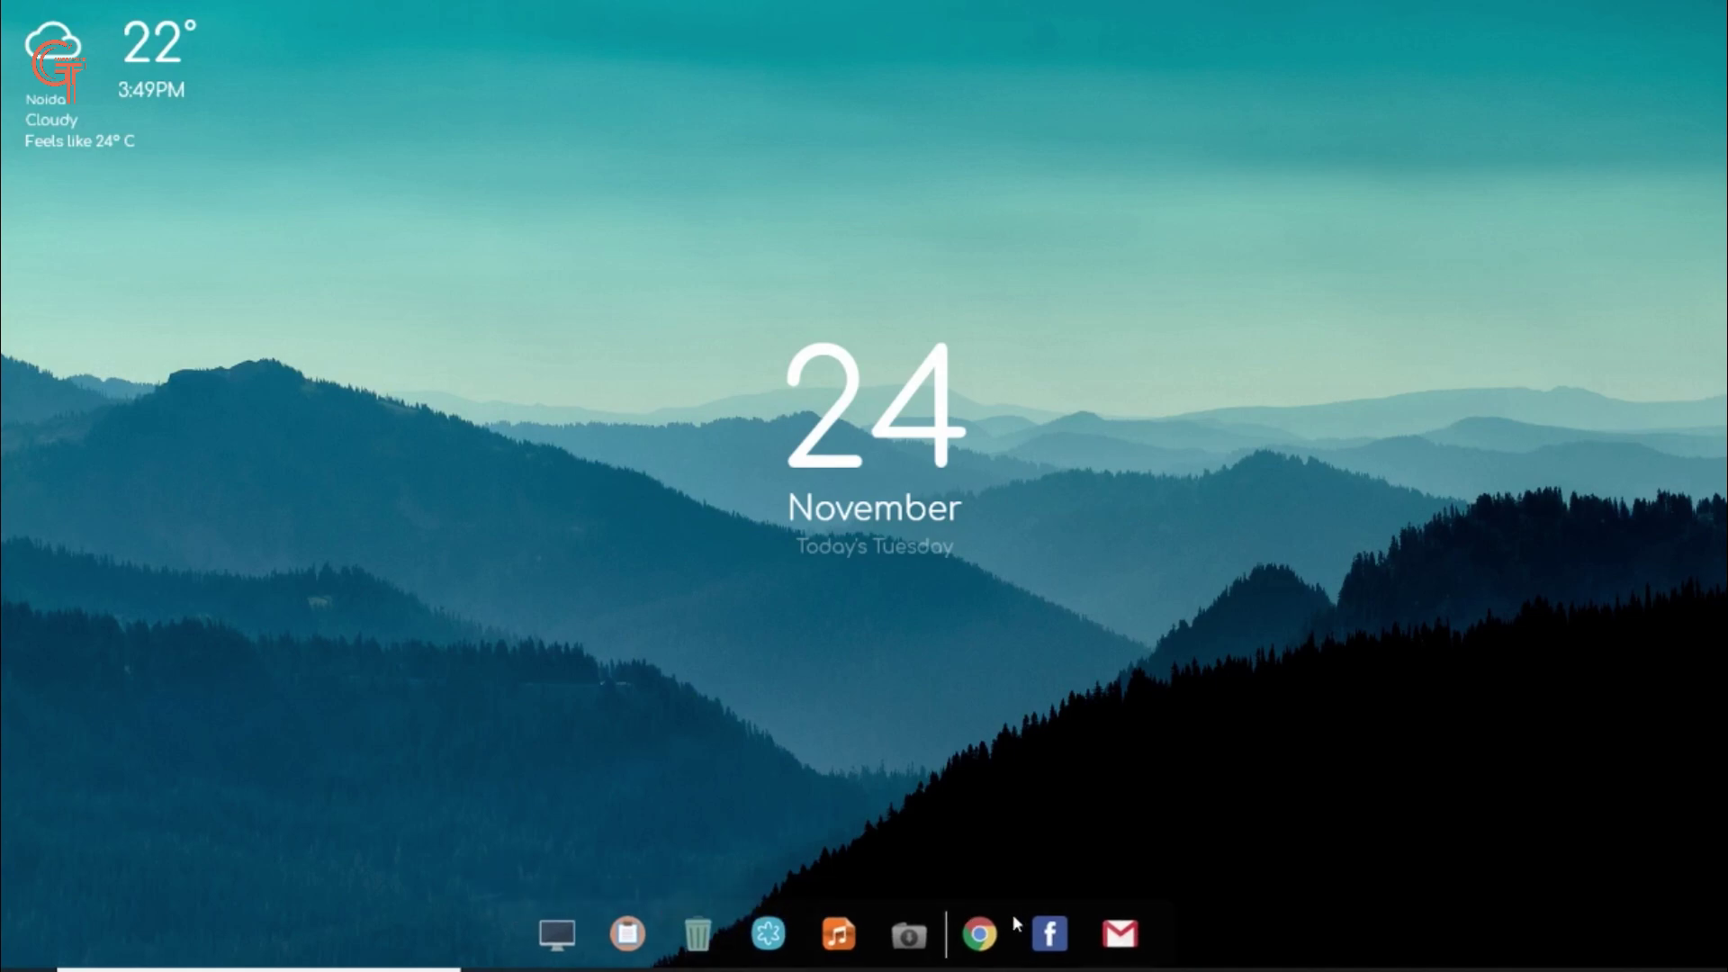
- Test the dock's Chrome shortcut by launching the browser from it, and minimize the browser window
click(980, 934)
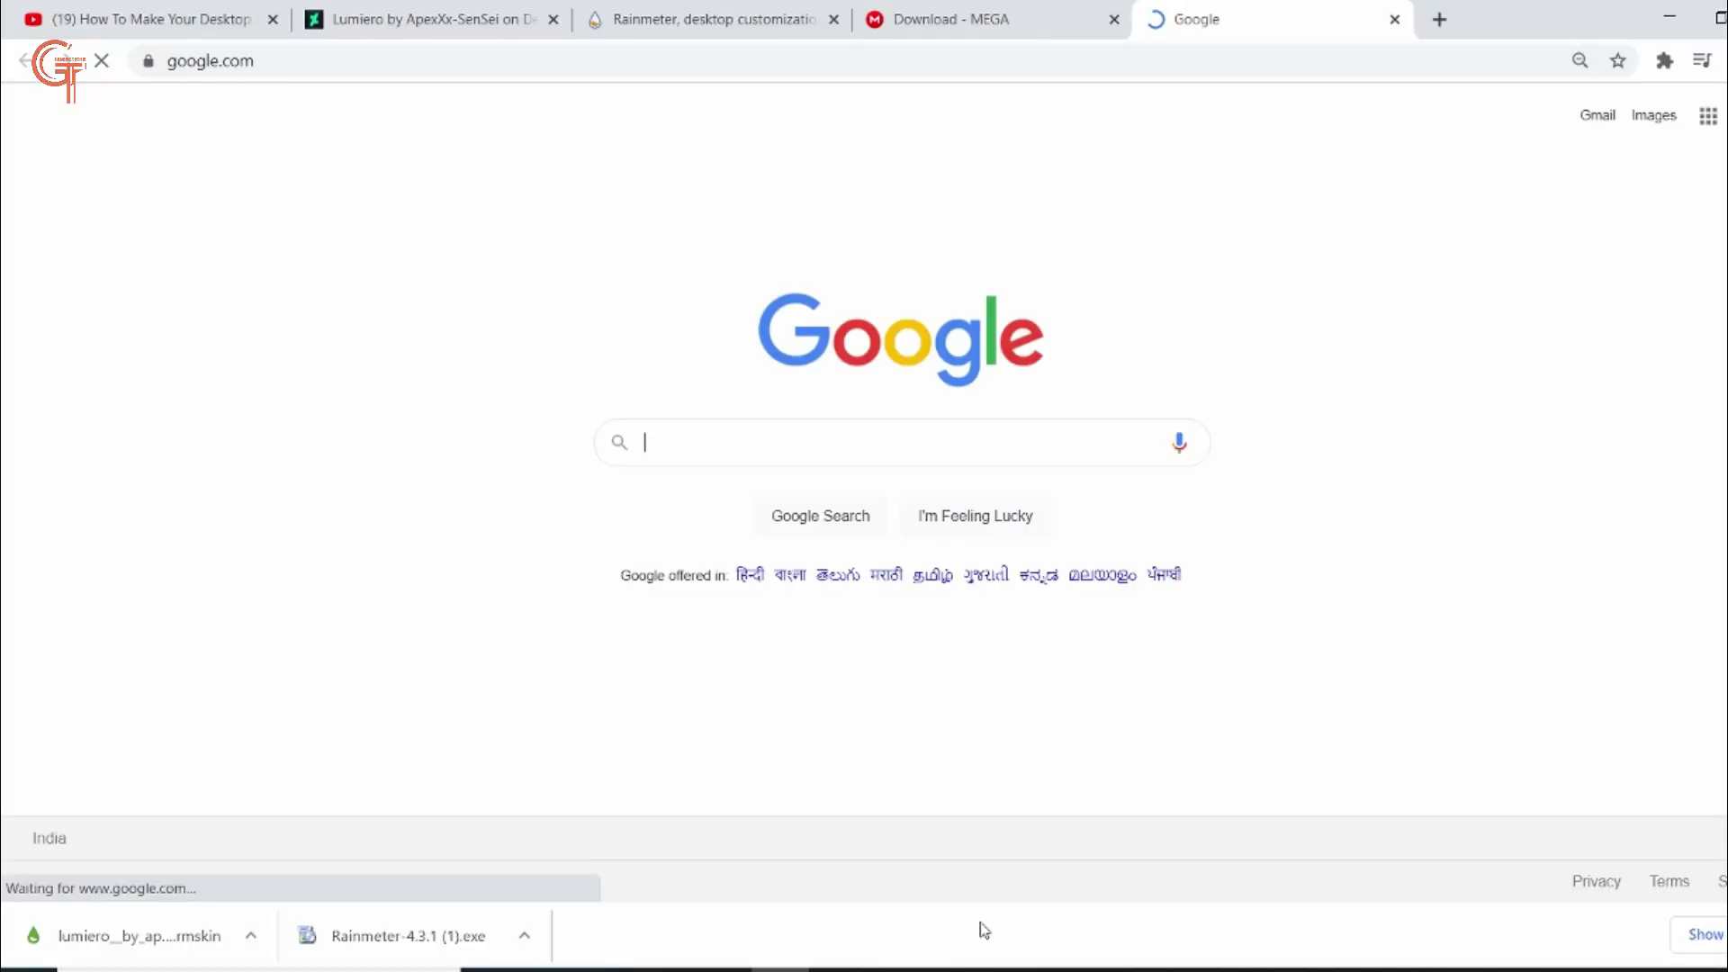
click(1669, 16)
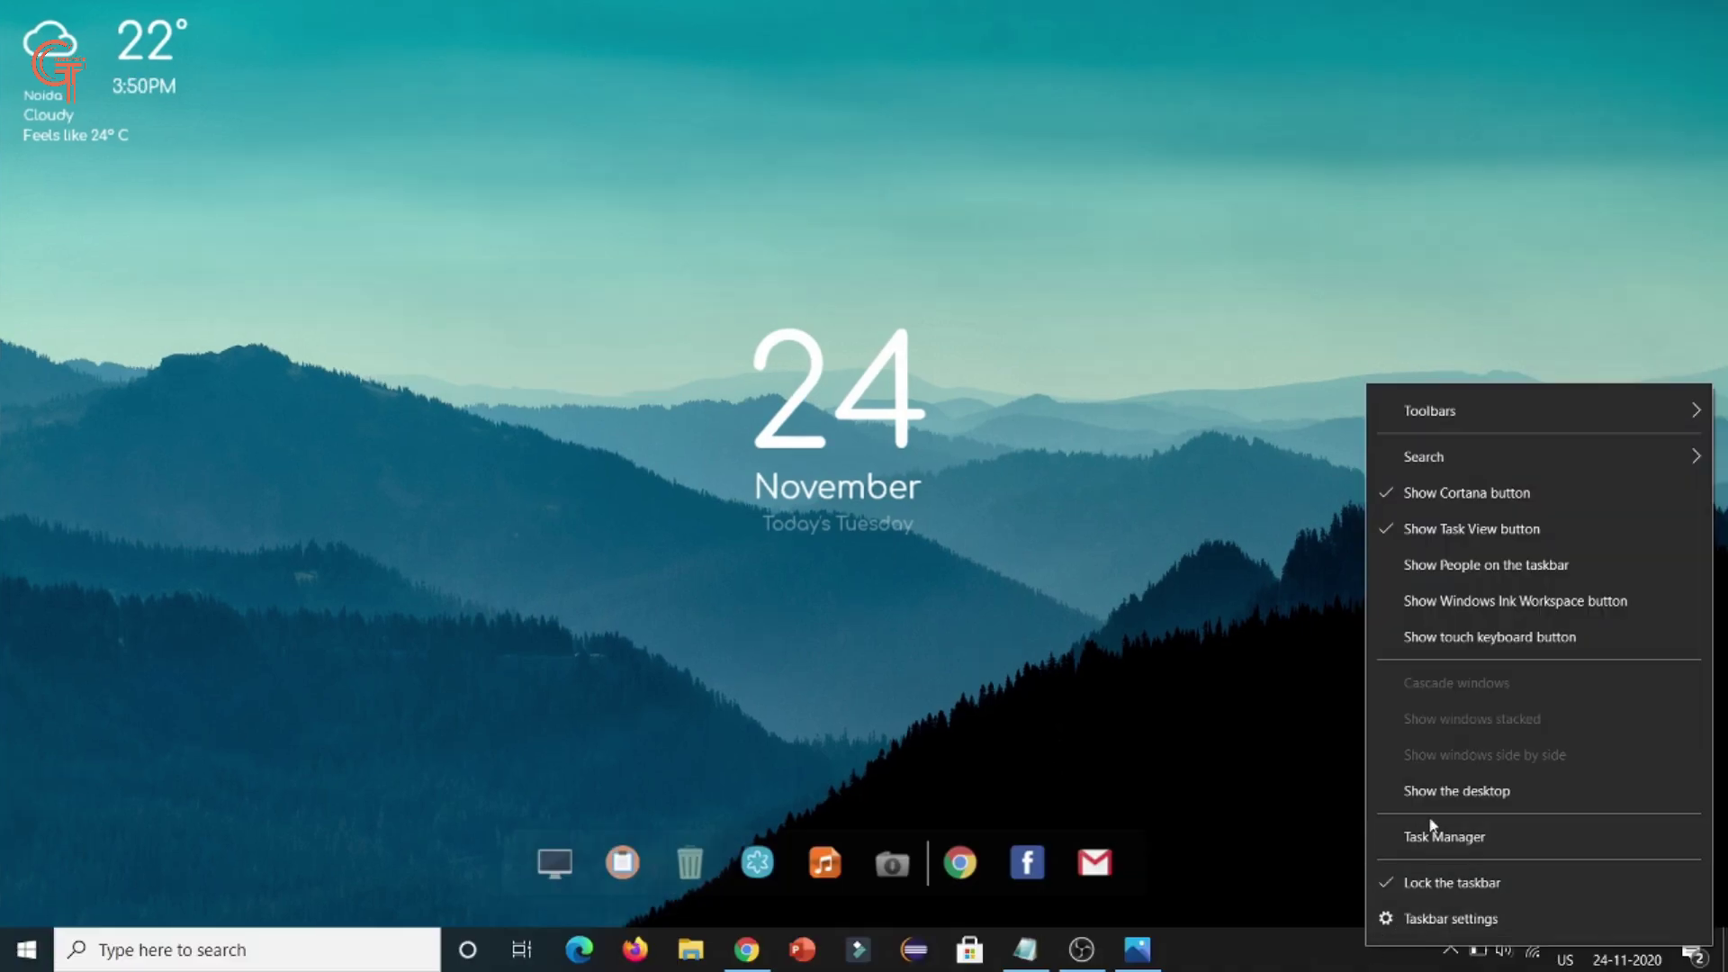
- Turn on automatic hiding of the Windows taskbar in desktop mode and close the settings
click(1444, 916)
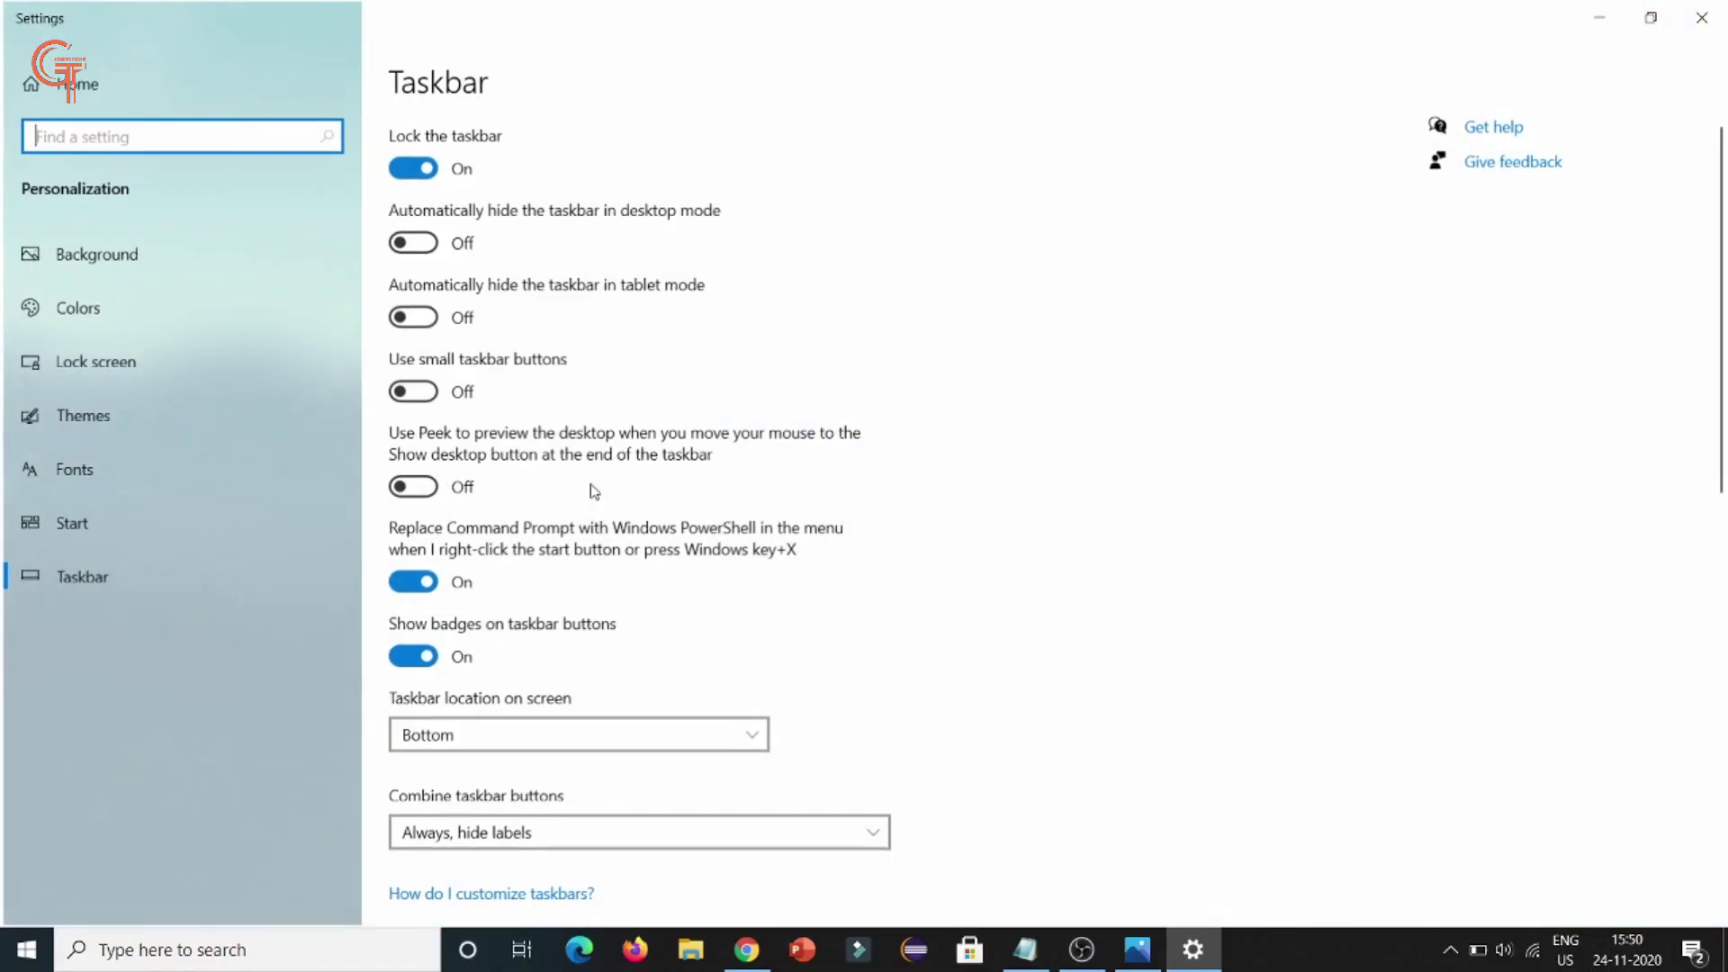
click(422, 245)
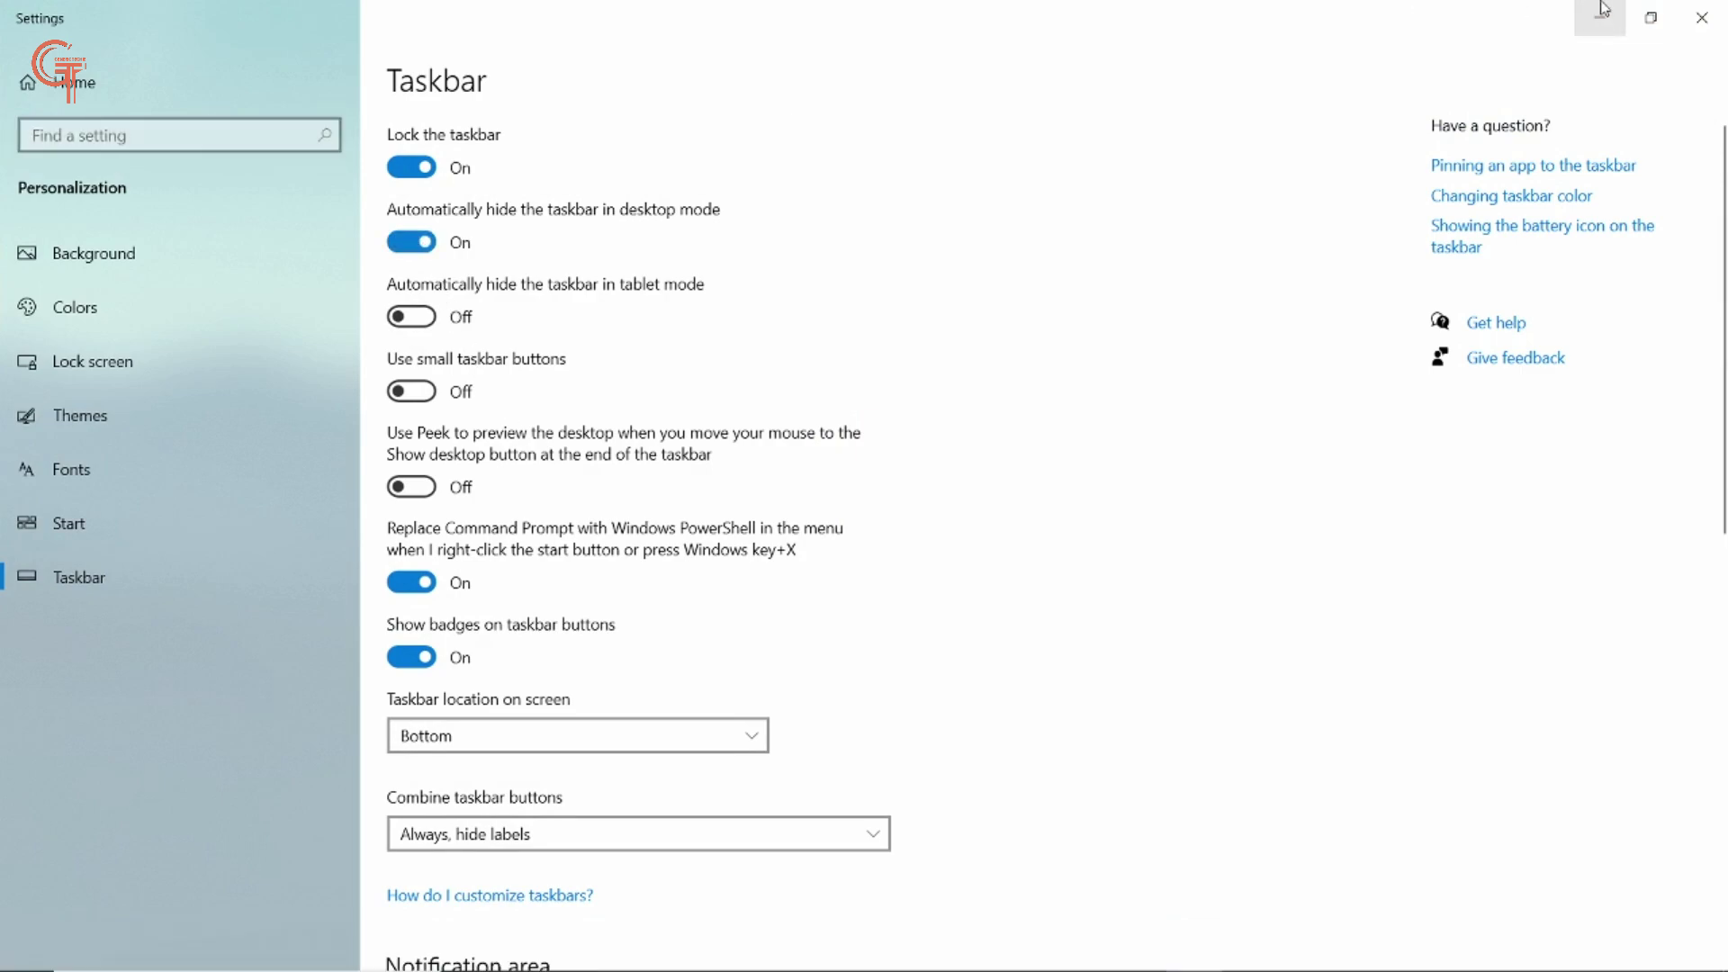
click(1702, 17)
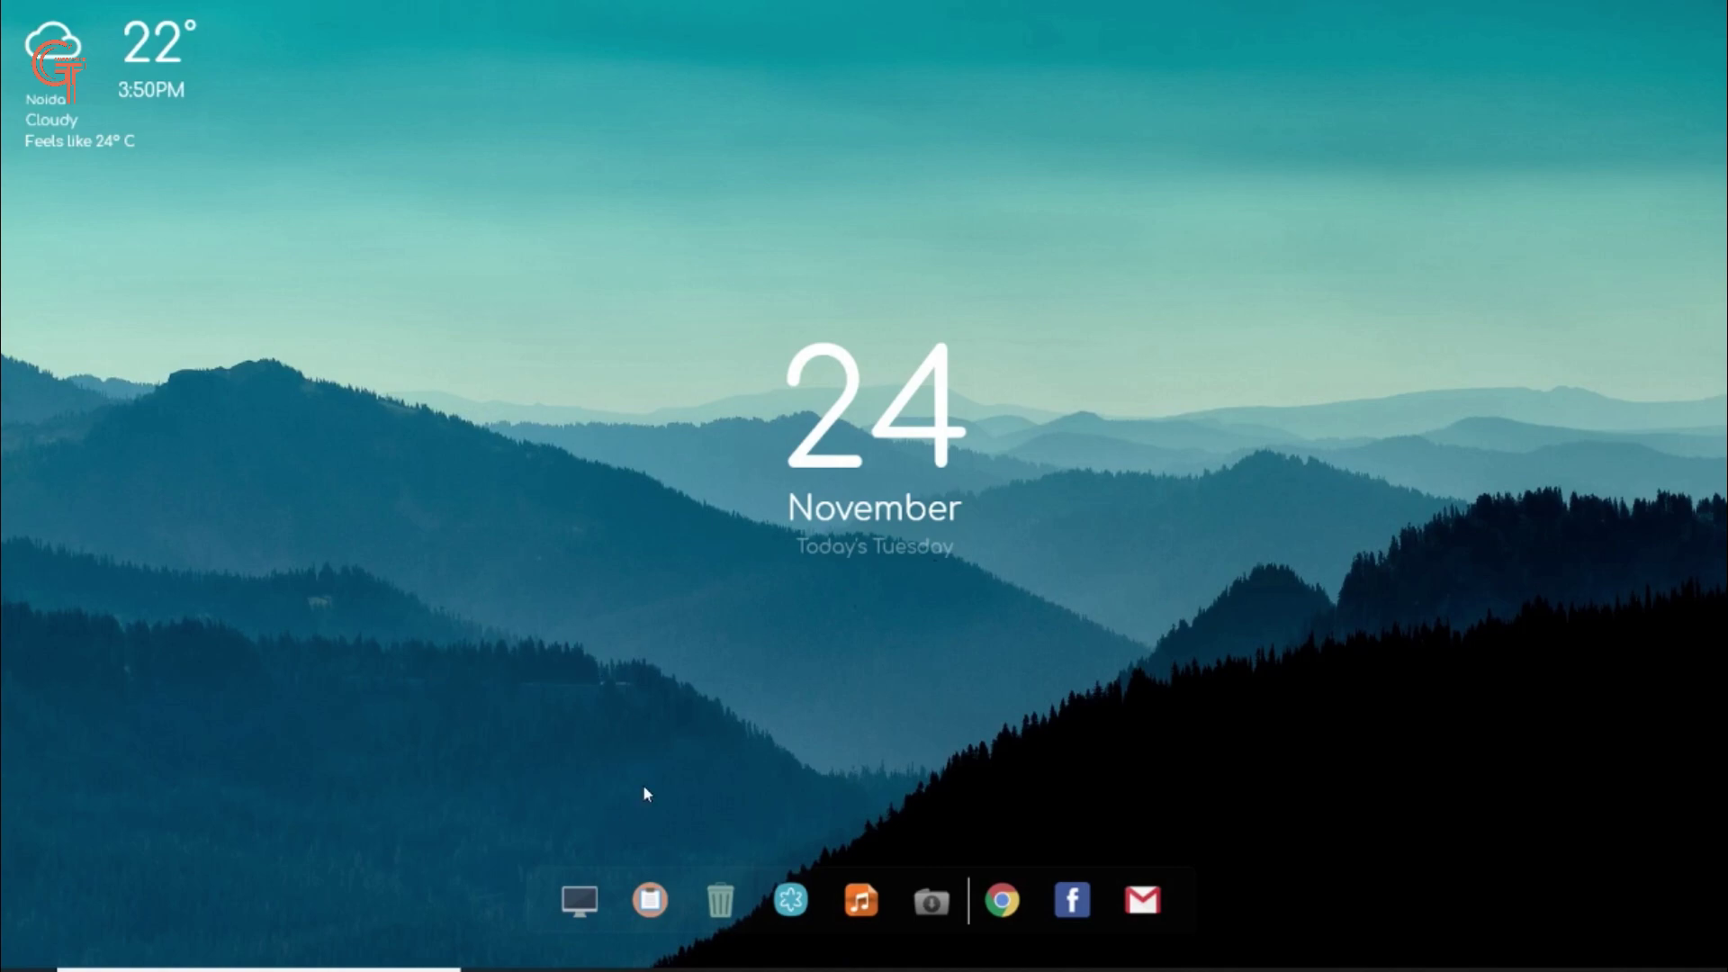
- Reopen the Manage Rainmeter window and load the disco.ini skin from the Birds_gif folder
click(1514, 970)
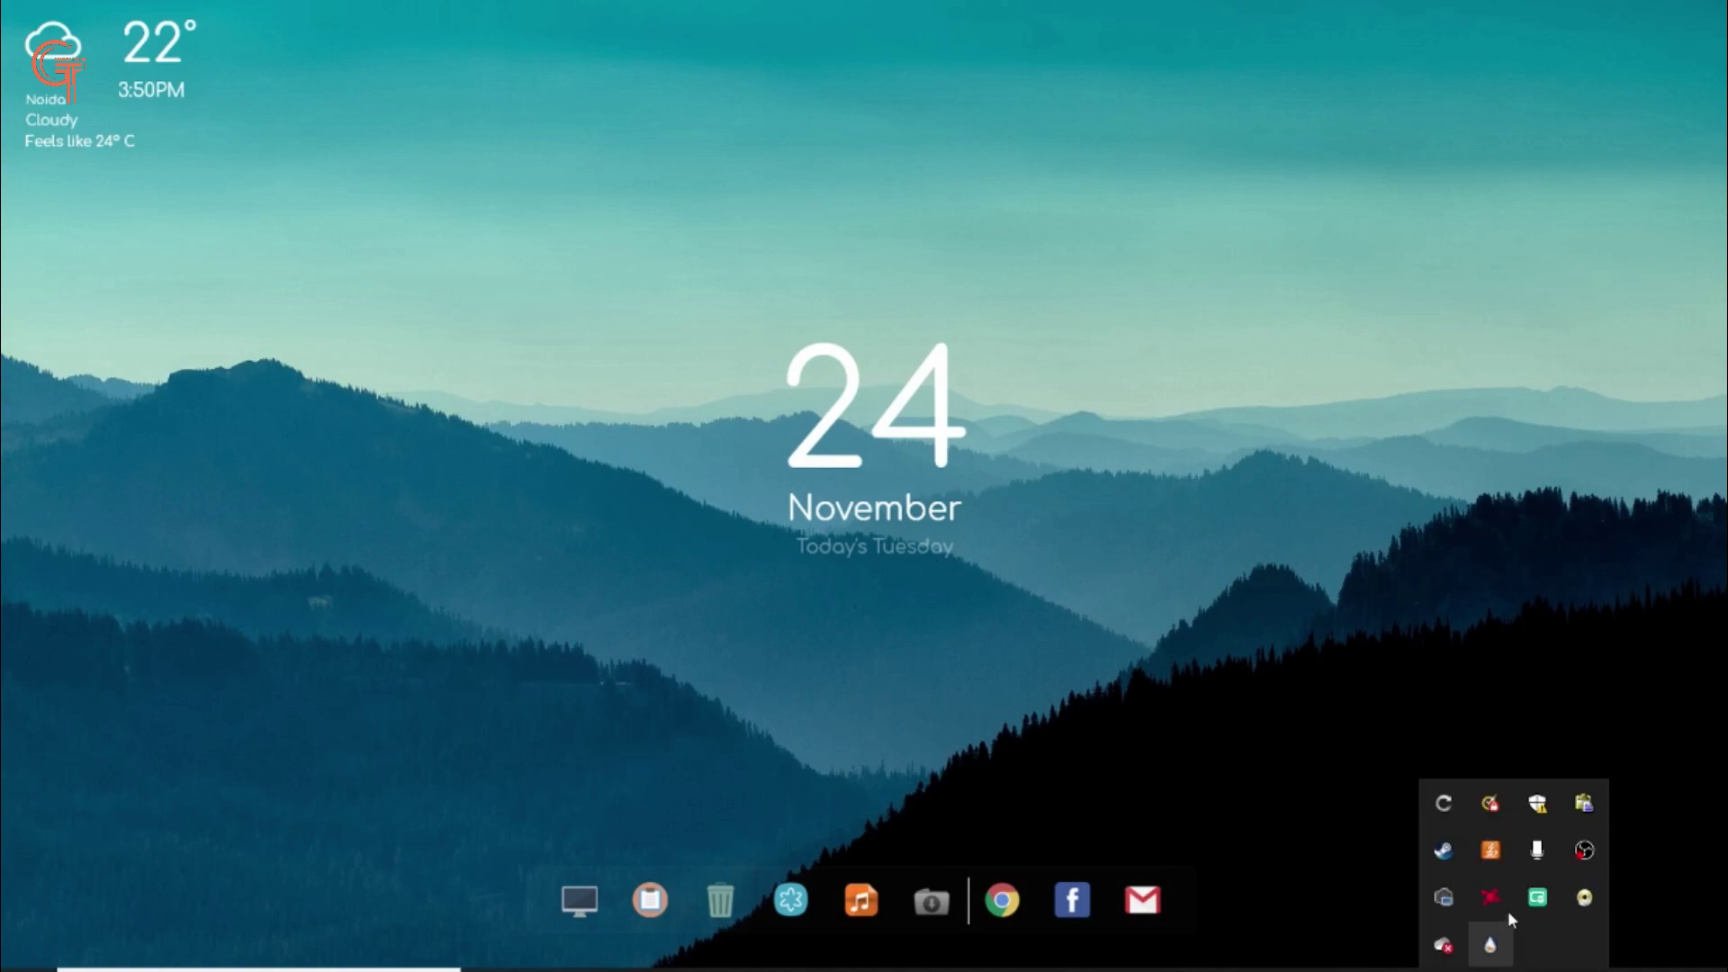
click(1495, 946)
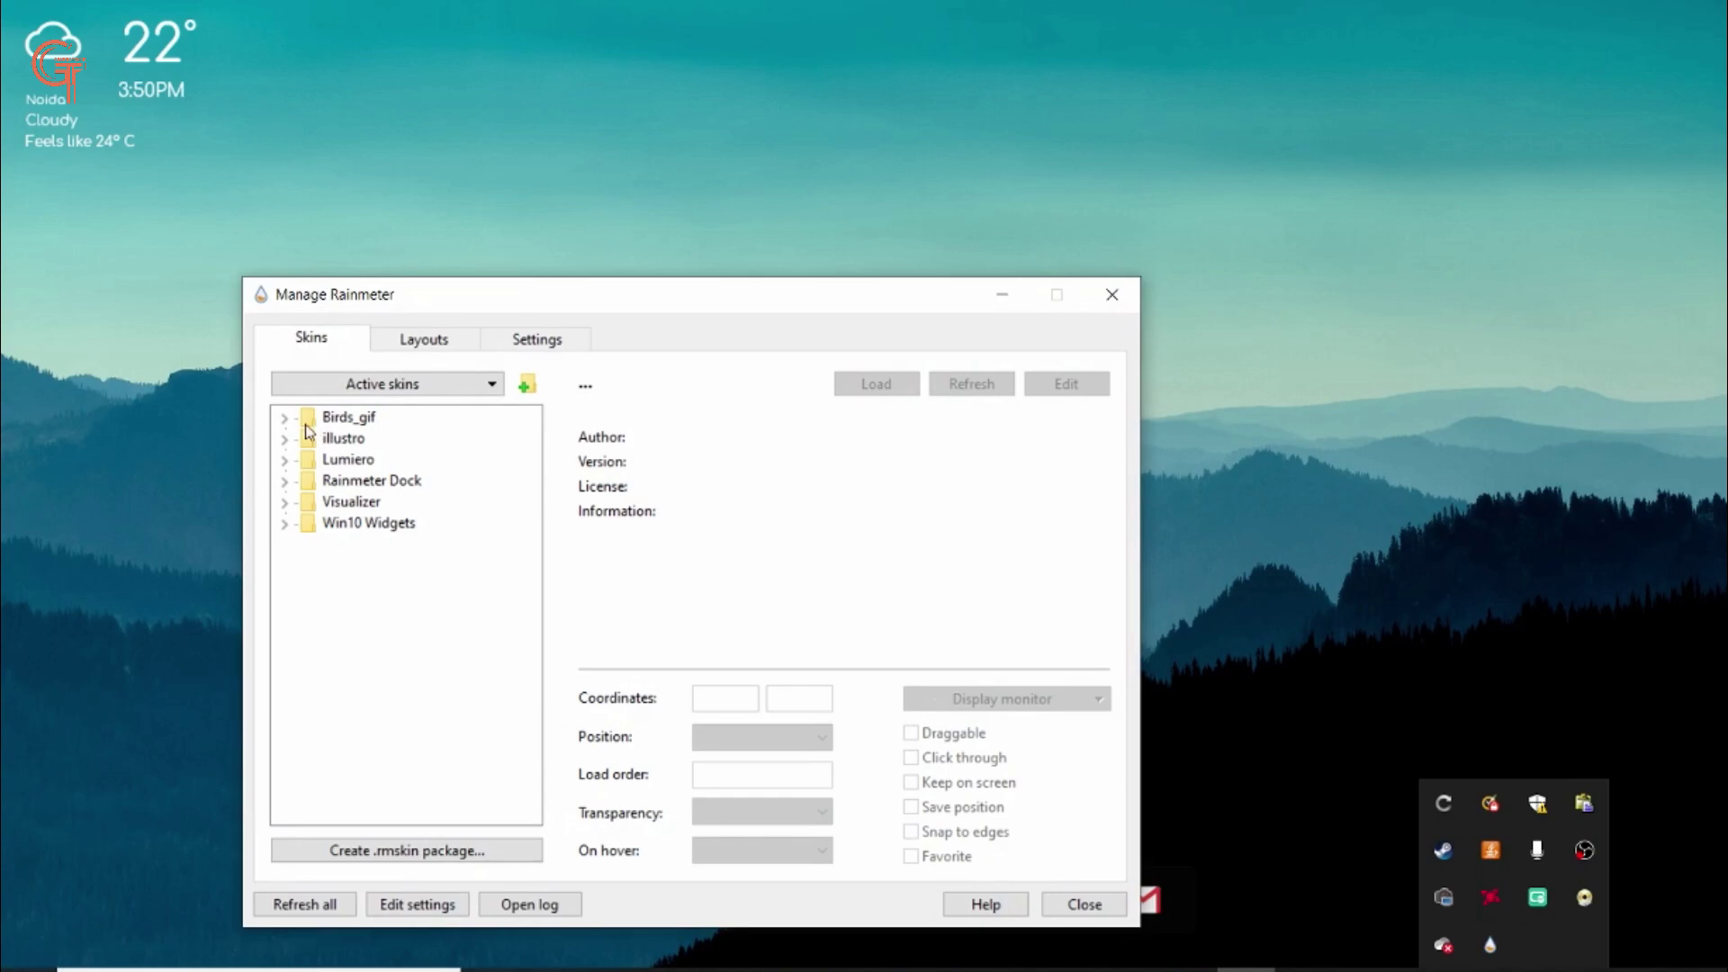
click(284, 419)
click(371, 441)
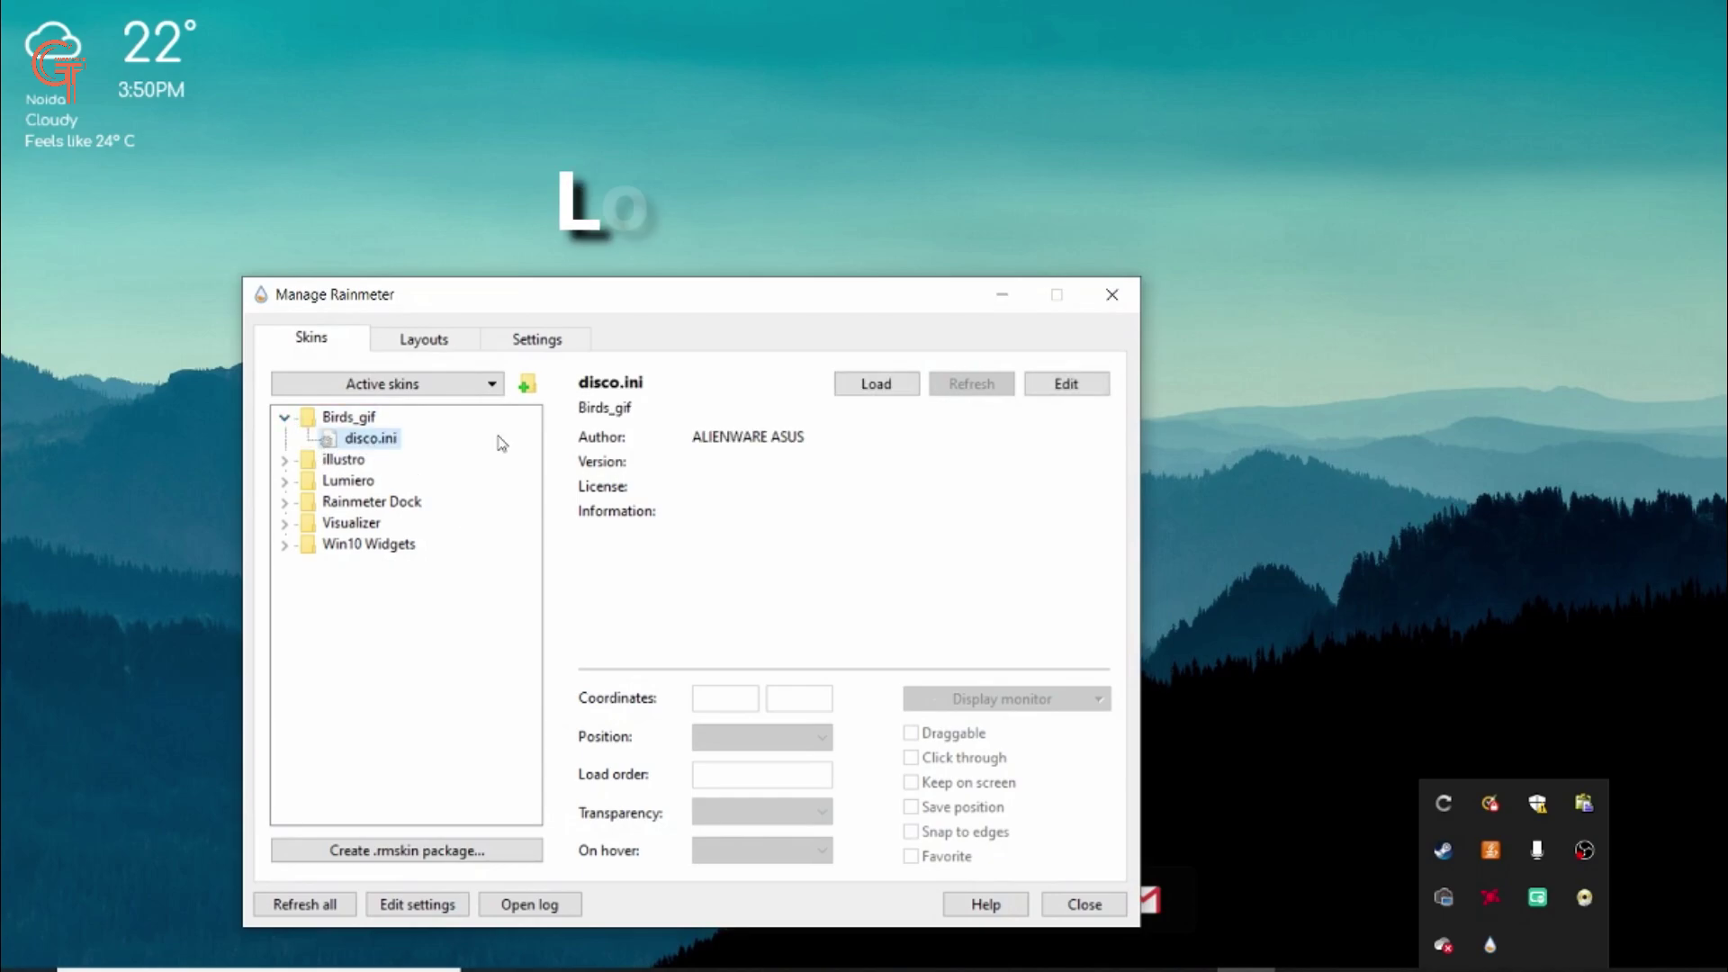
click(854, 385)
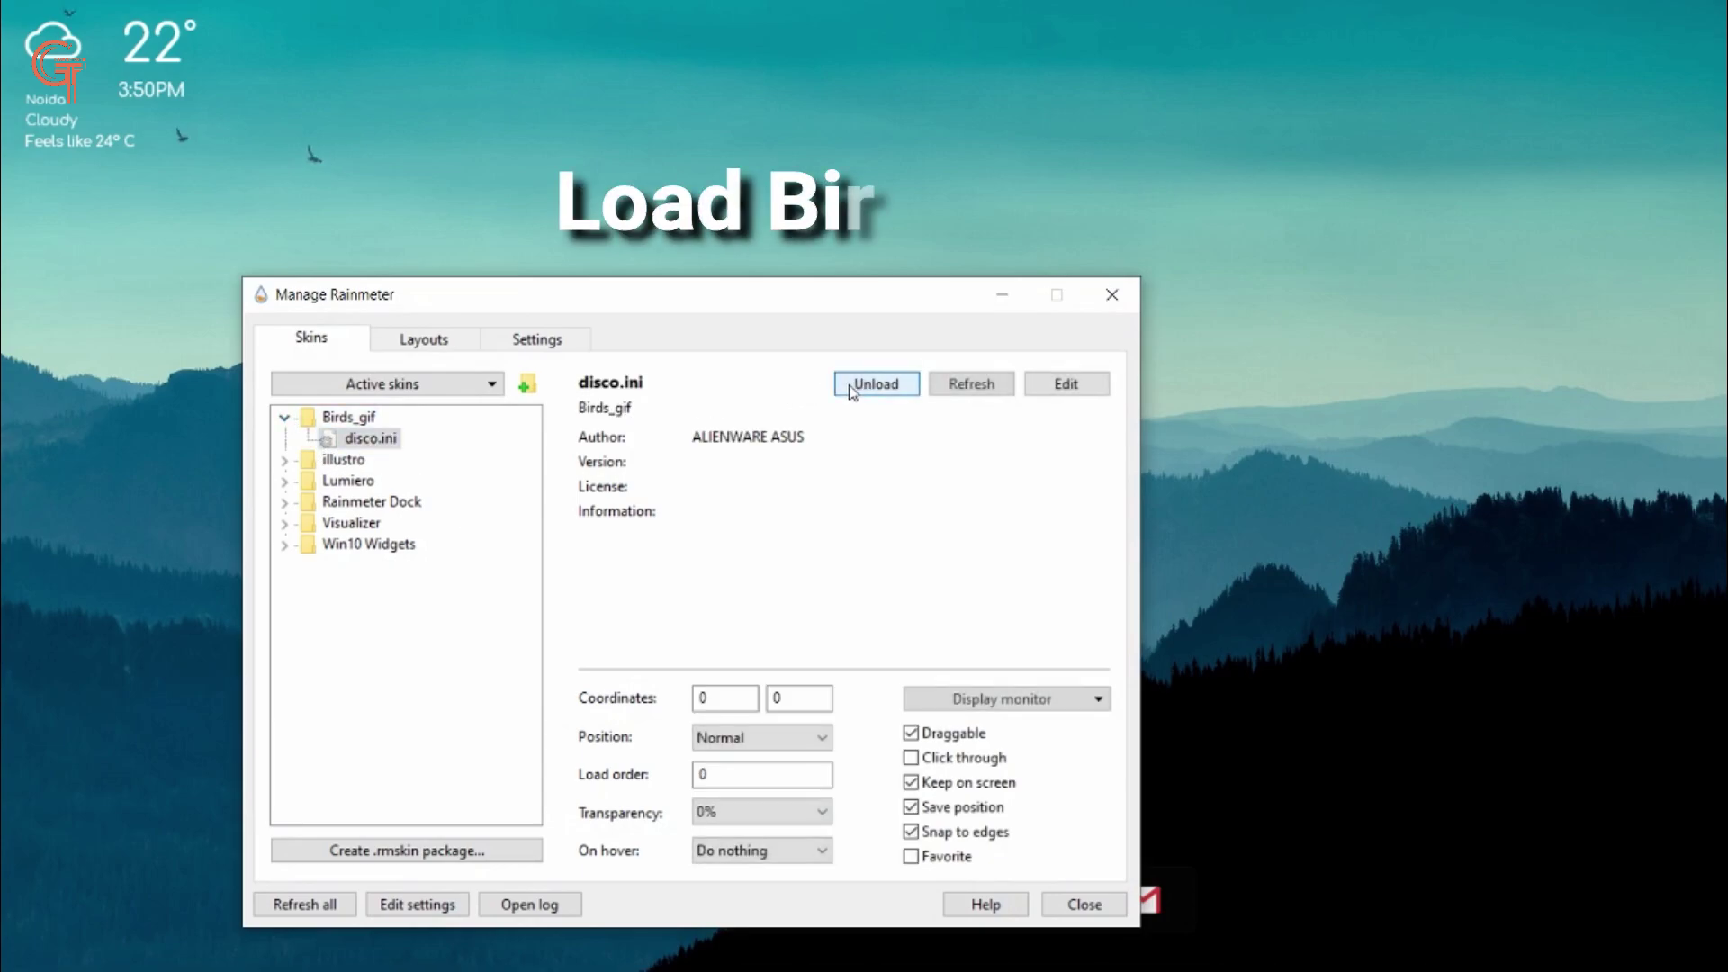
- Set the birds skin's position to On desktop and its coordinates to 950, 150, and close the manager
click(738, 734)
click(743, 779)
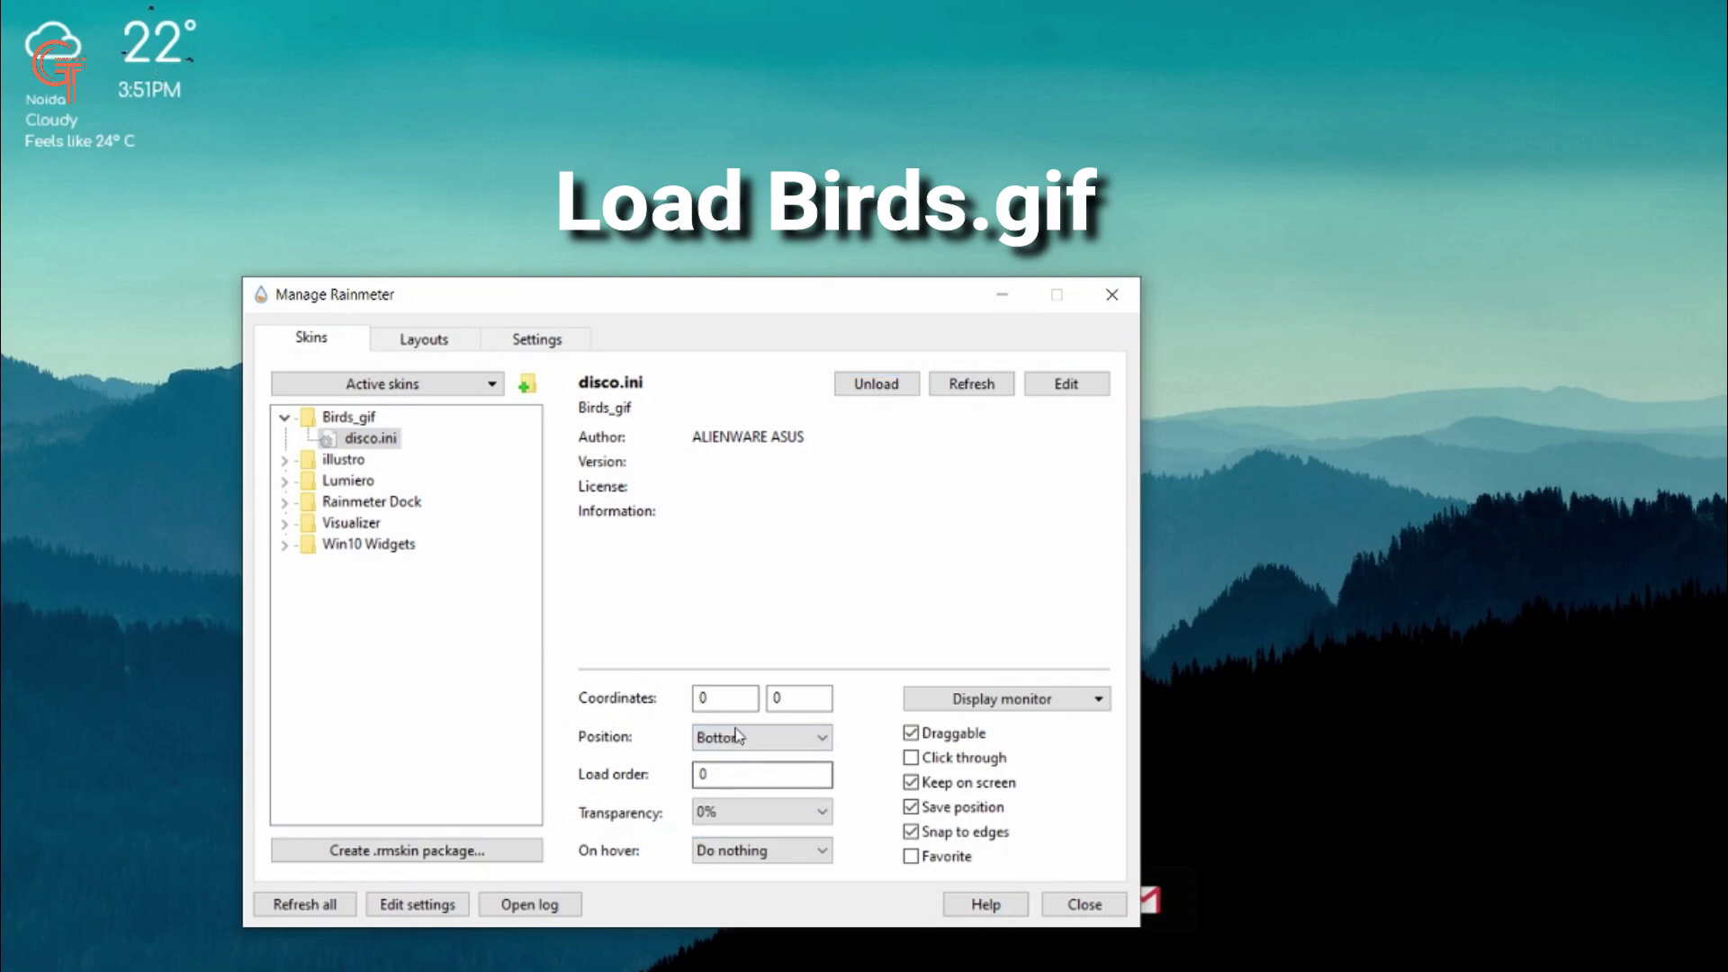
click(738, 735)
click(728, 756)
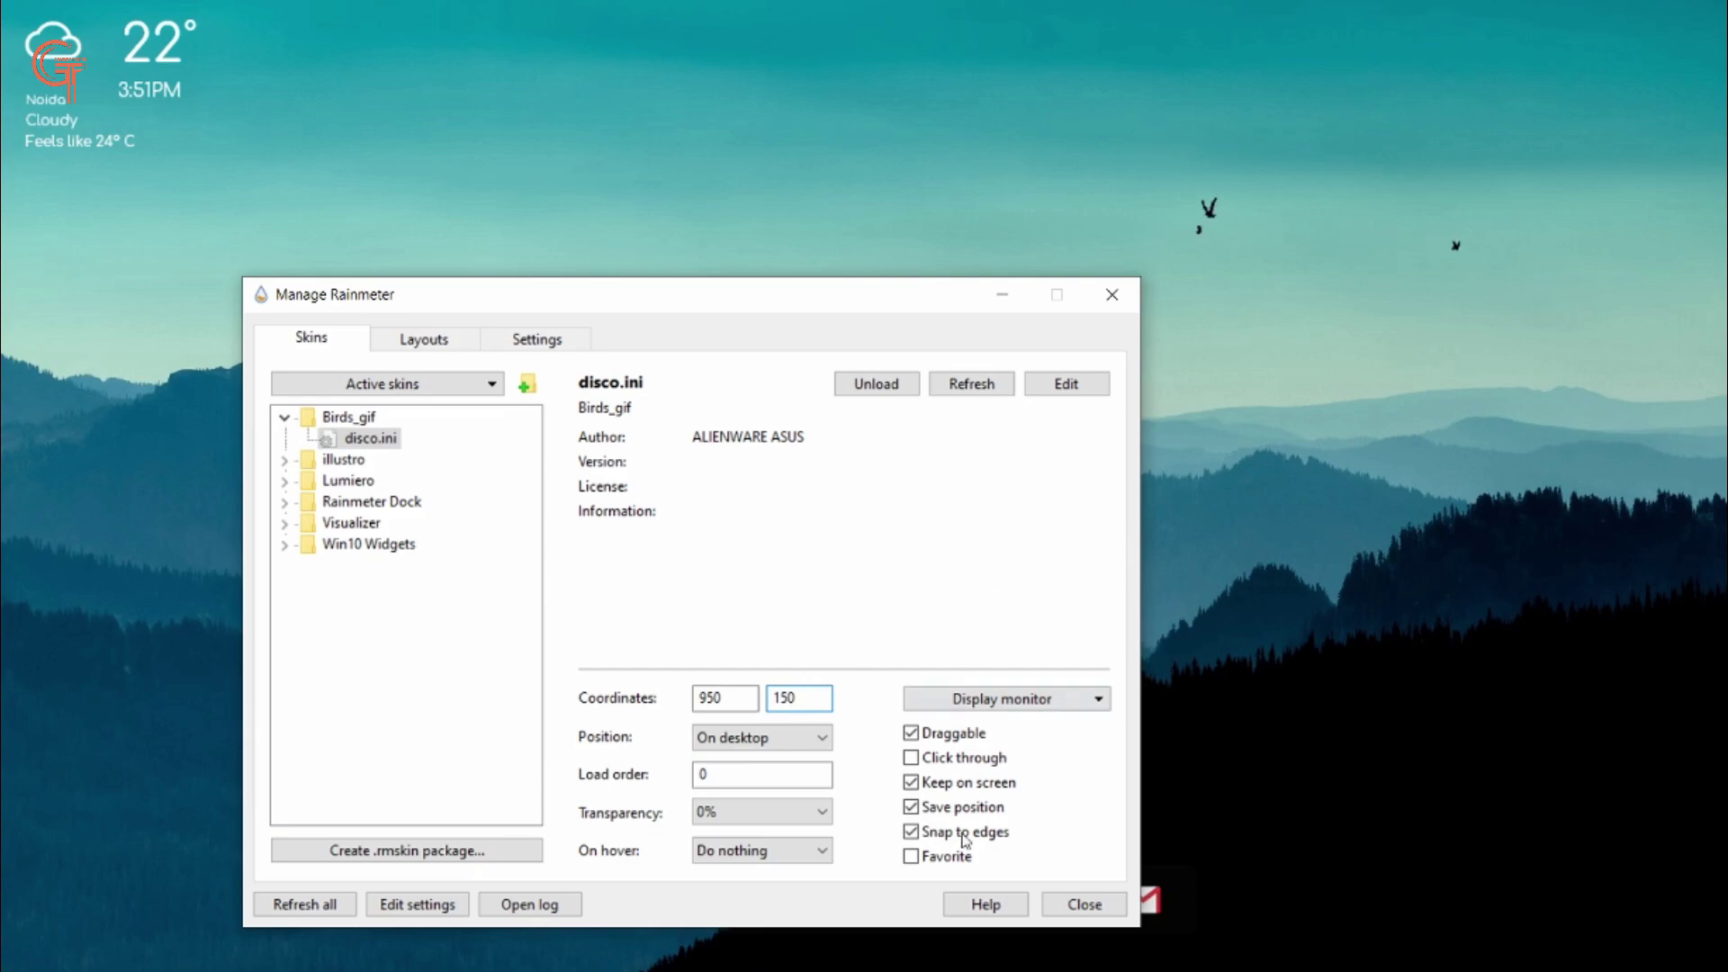
click(1084, 904)
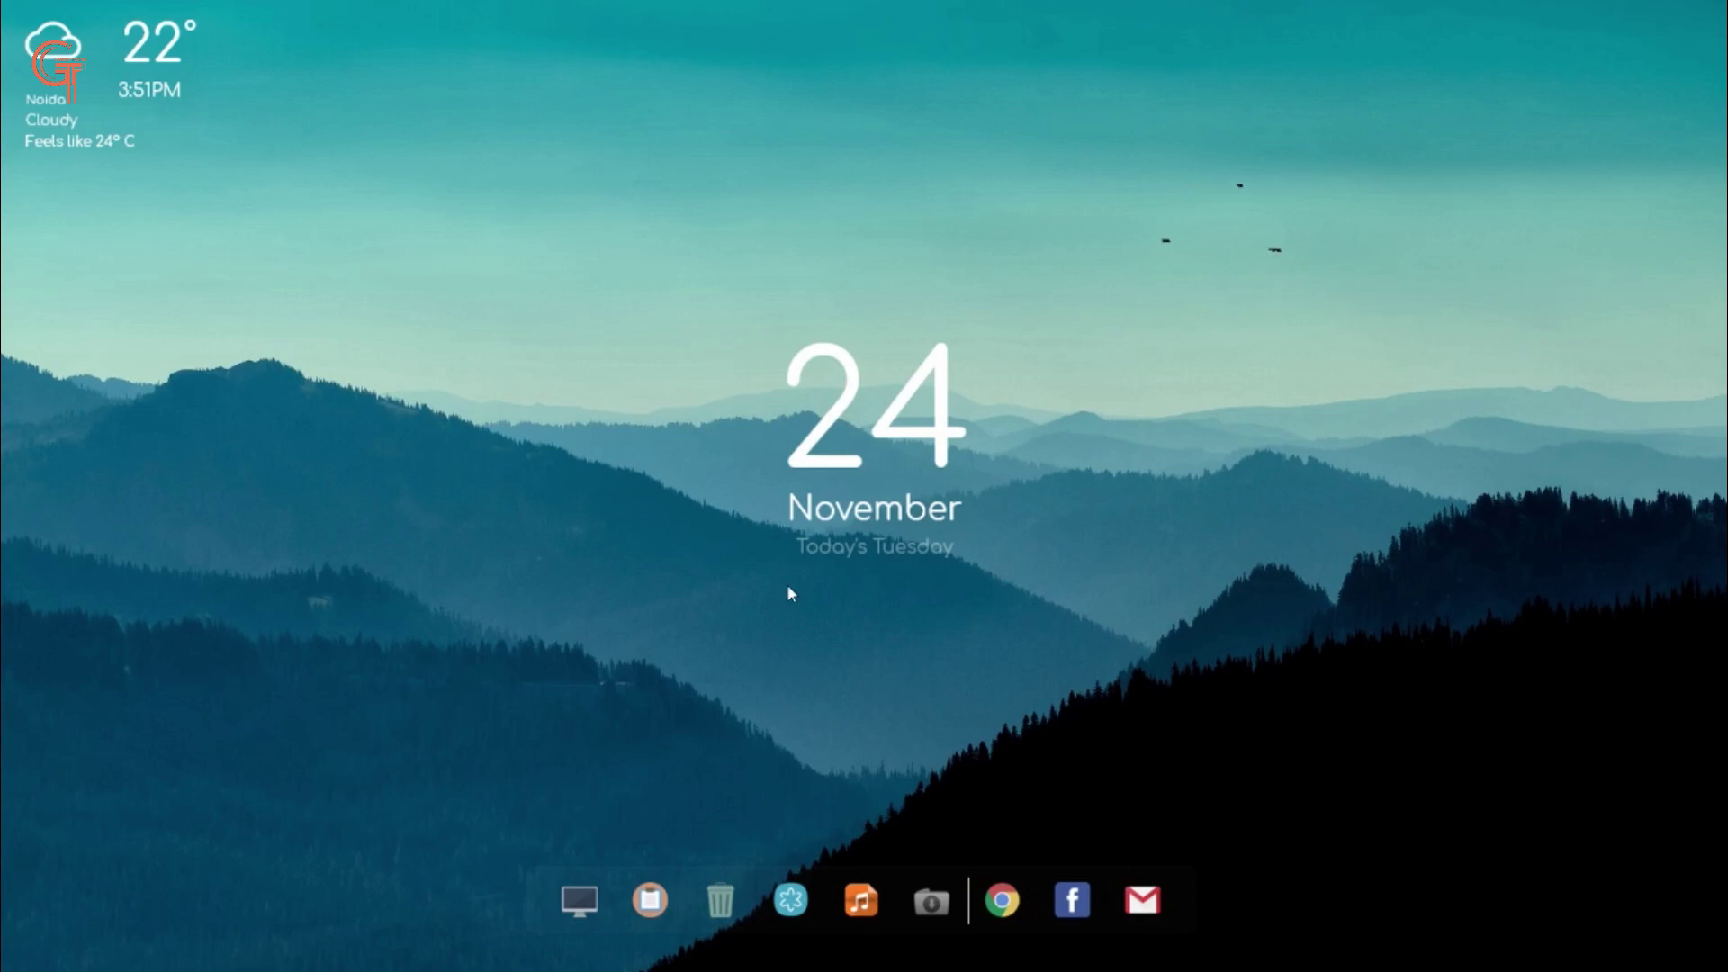
right_click(489, 287)
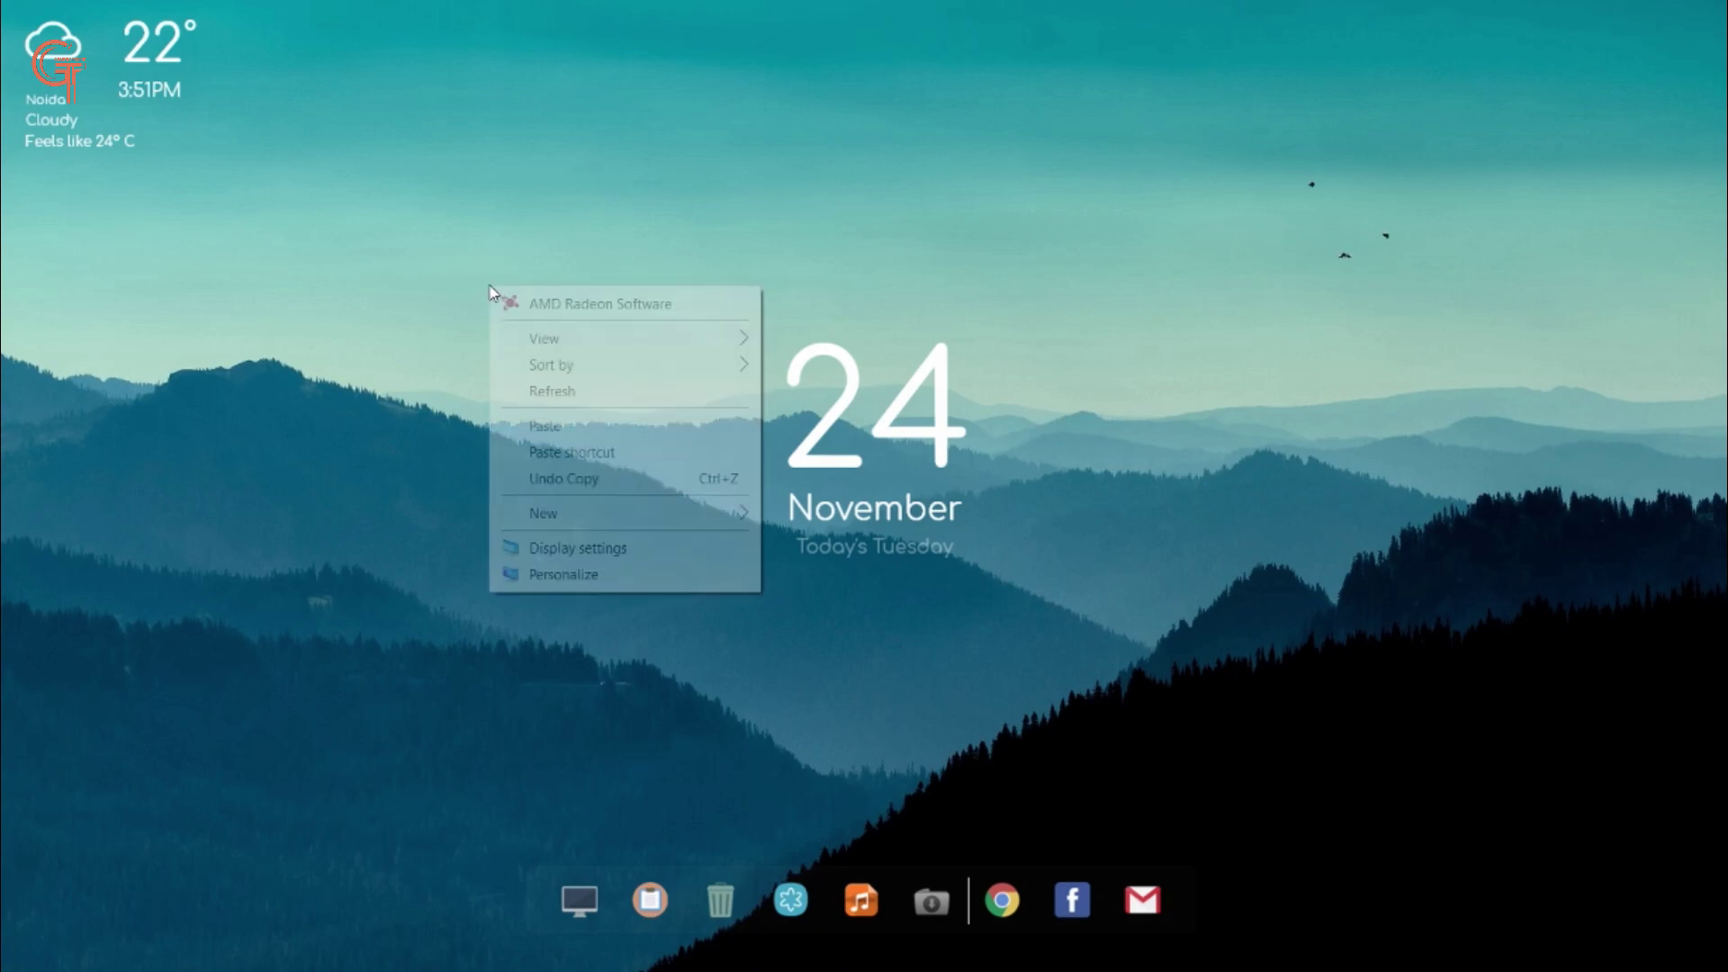
click(1052, 610)
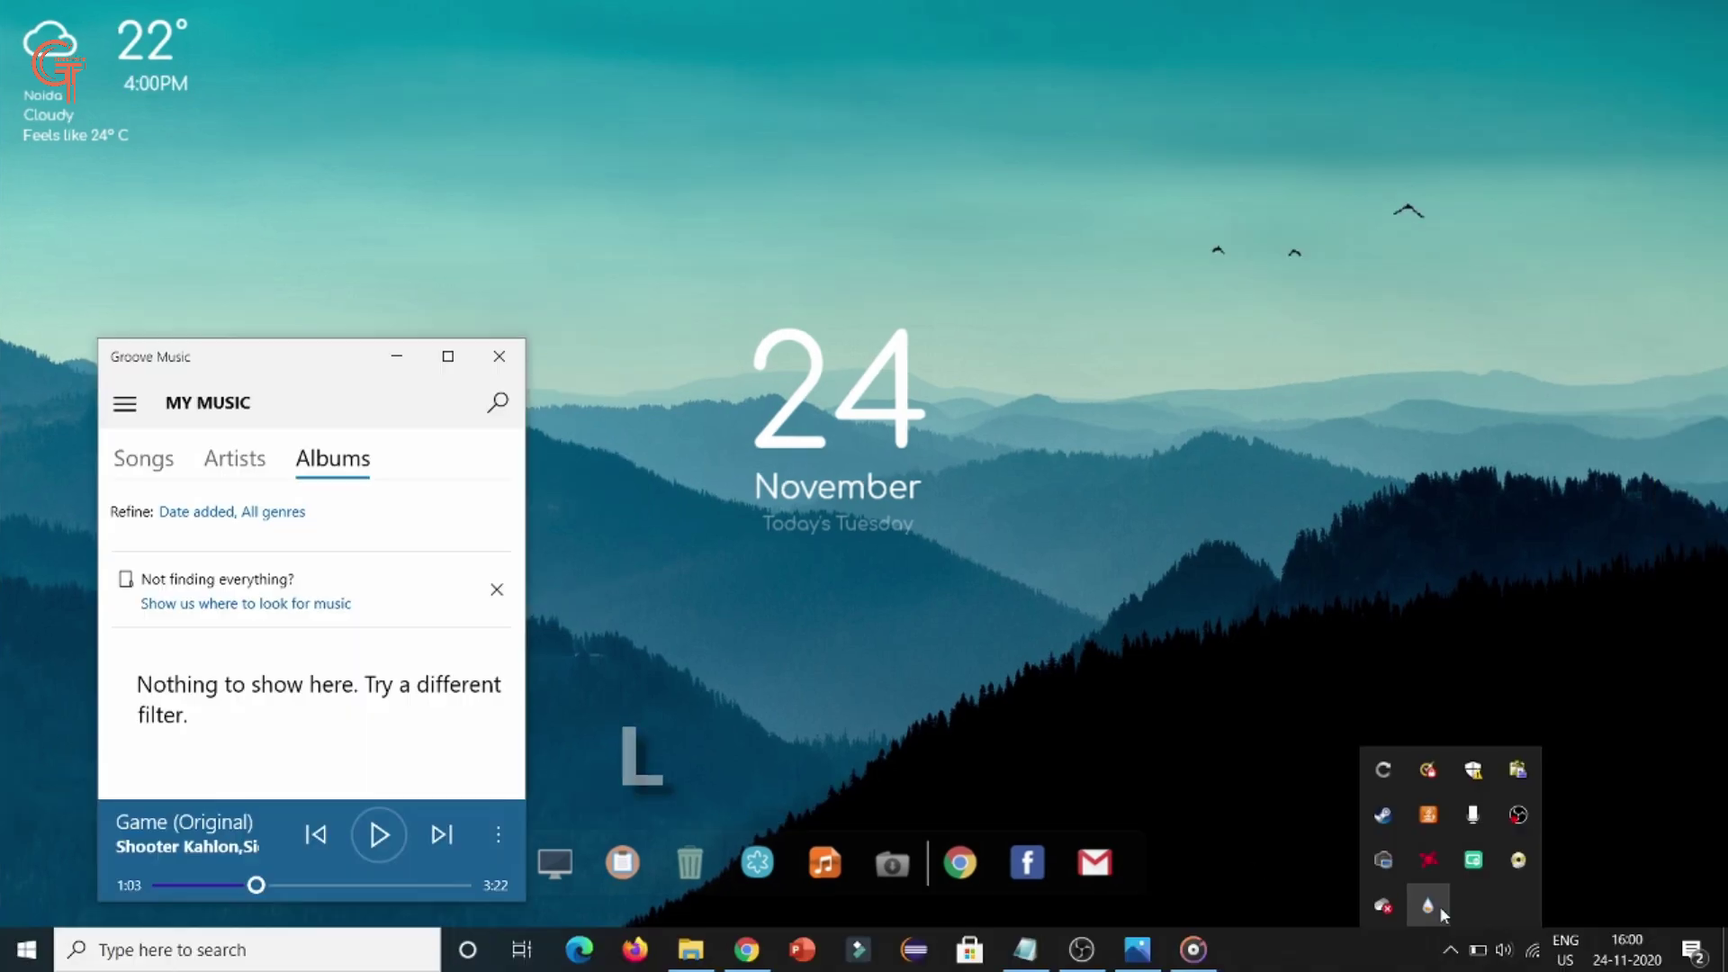
- Load Visualizer v.2.ini from the Visualizer folder in the Manage Rainmeter window, positioned On desktop, and close the manager
double_click(1431, 904)
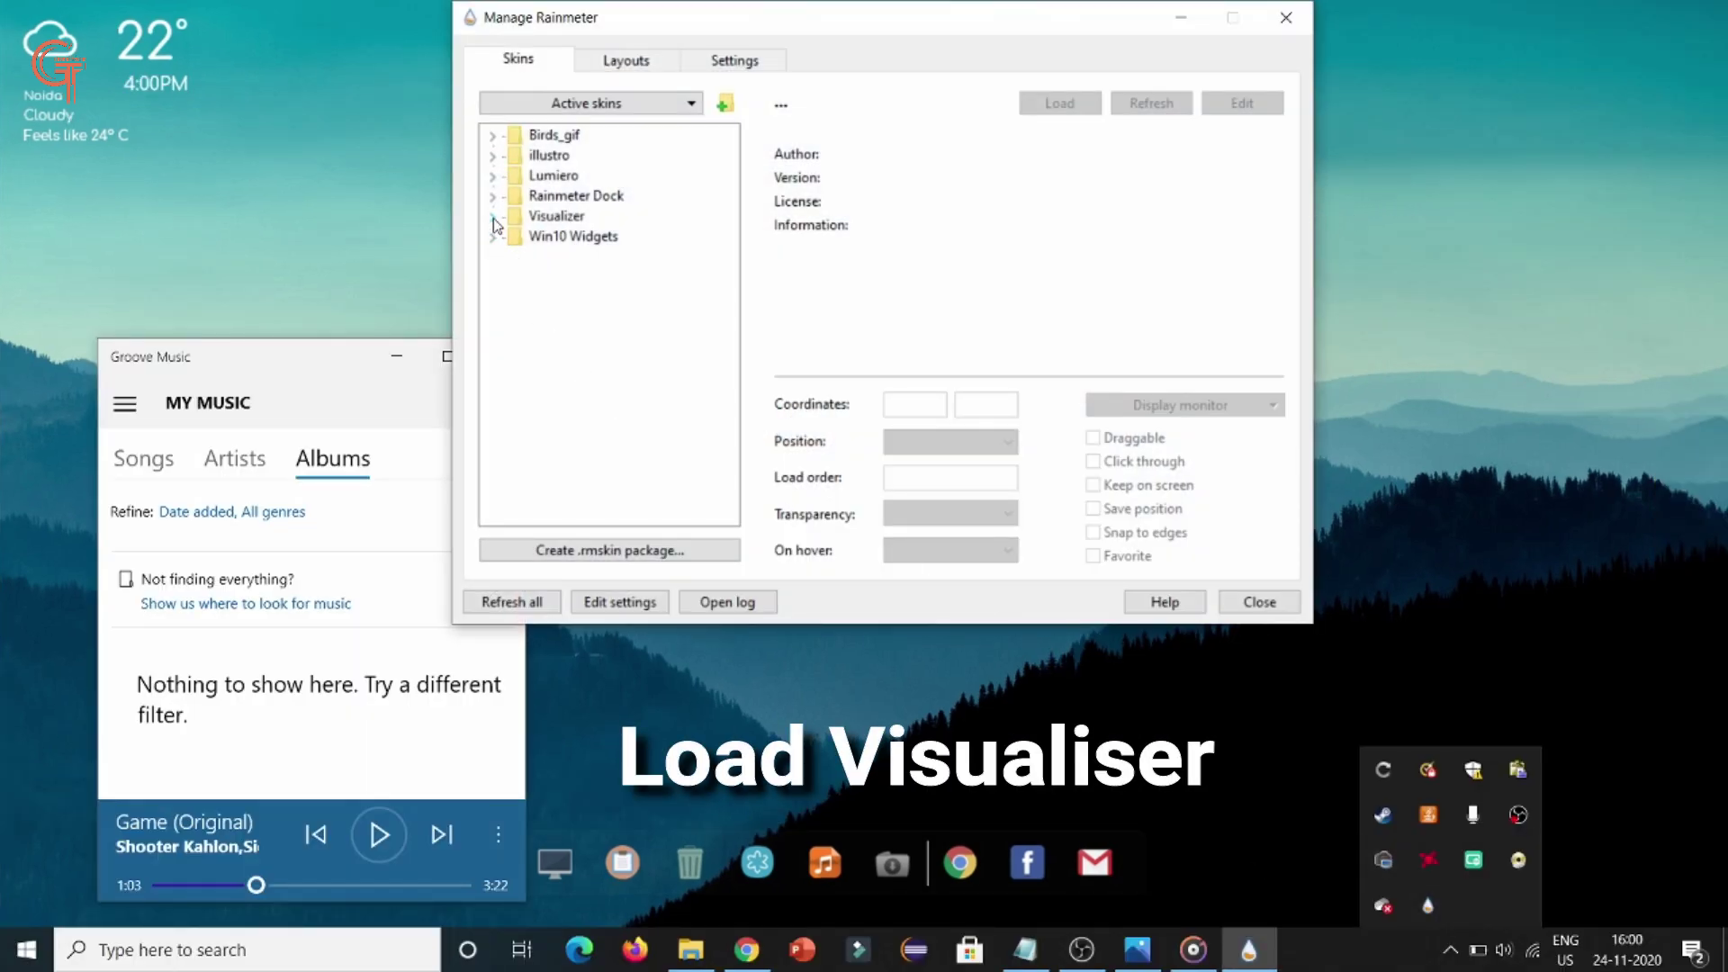
click(396, 356)
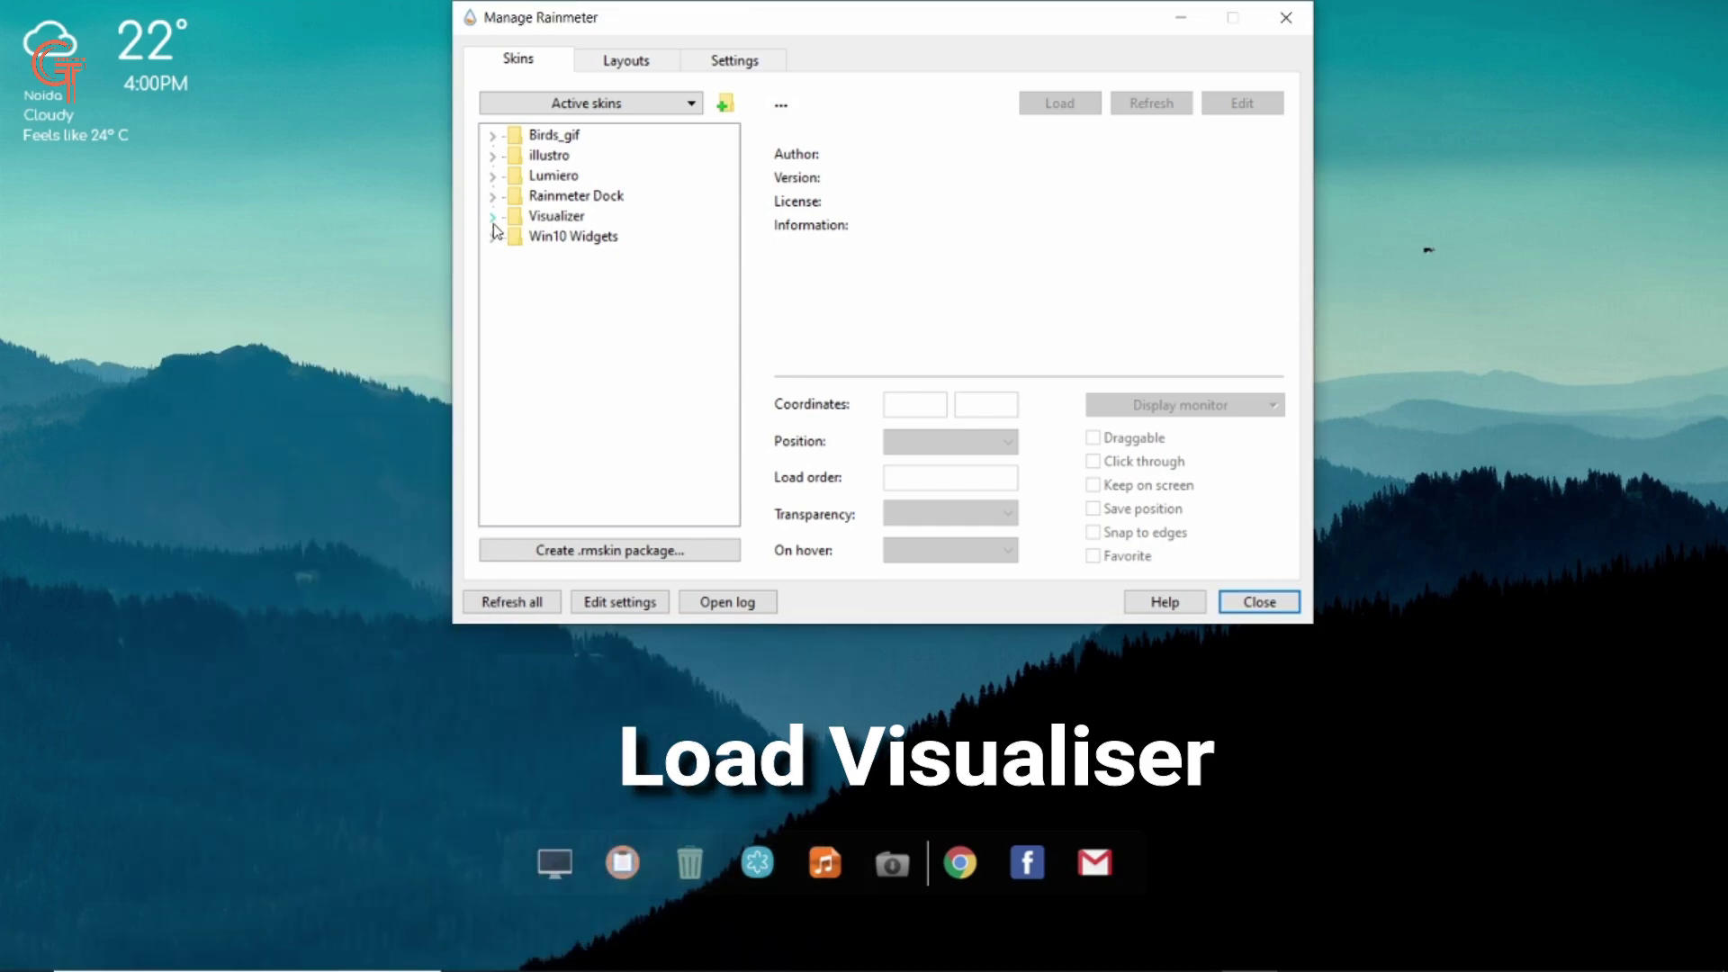
click(492, 218)
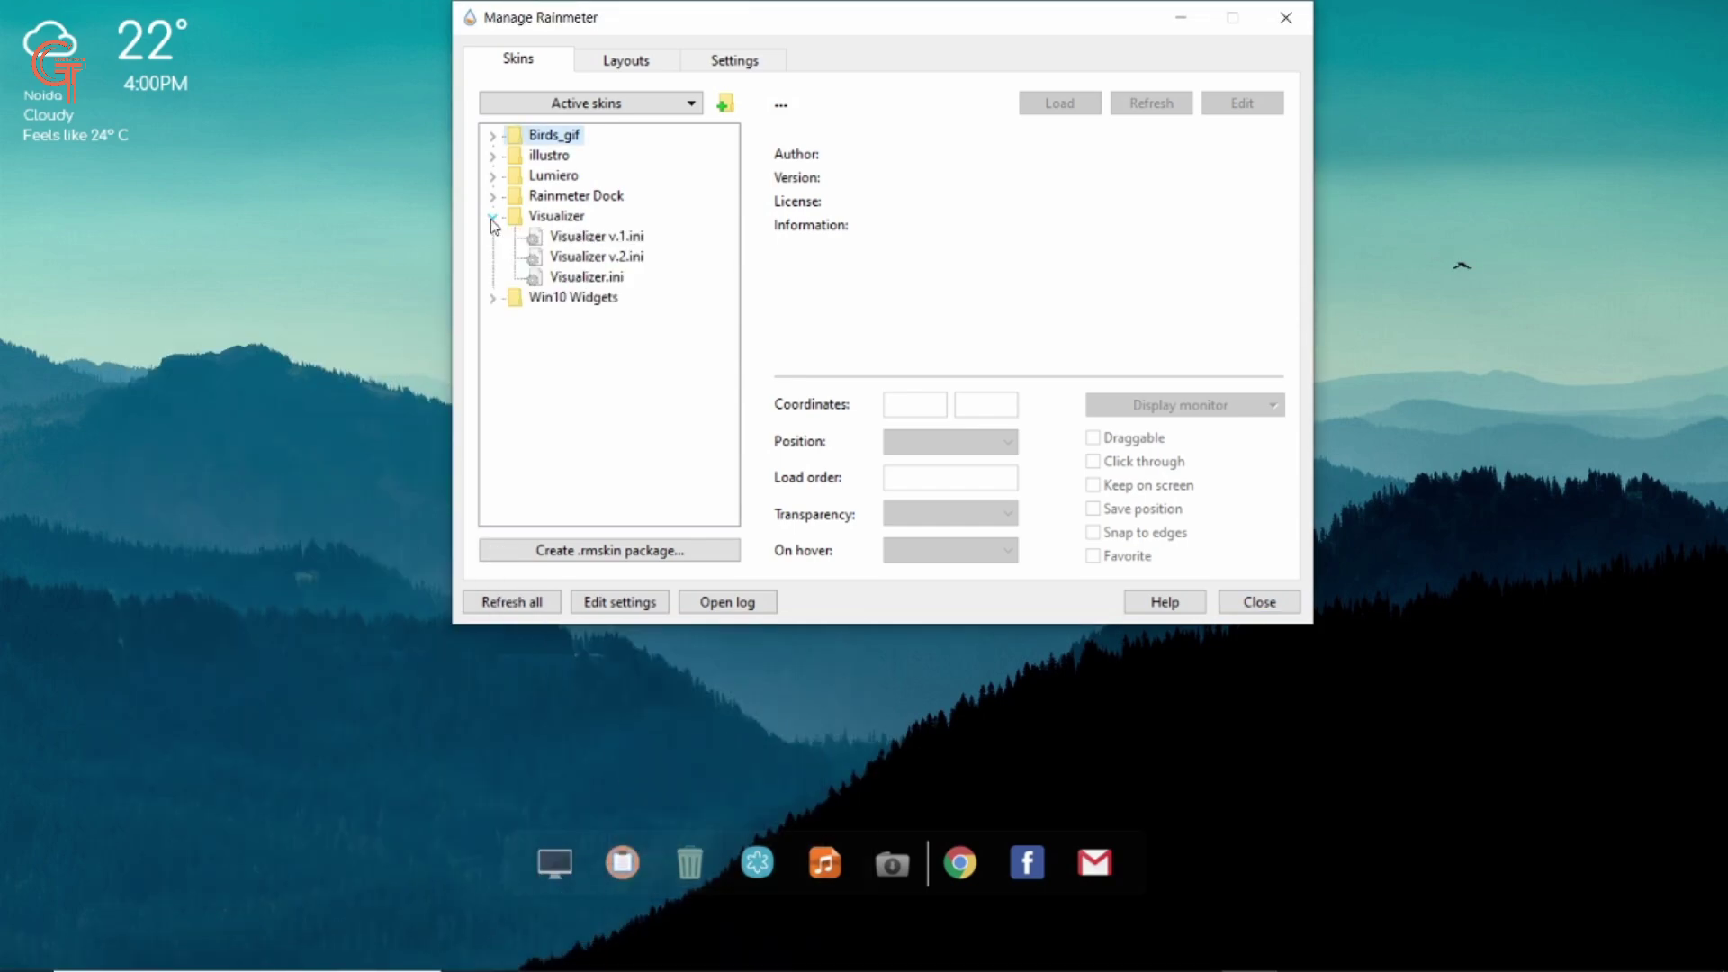
click(594, 257)
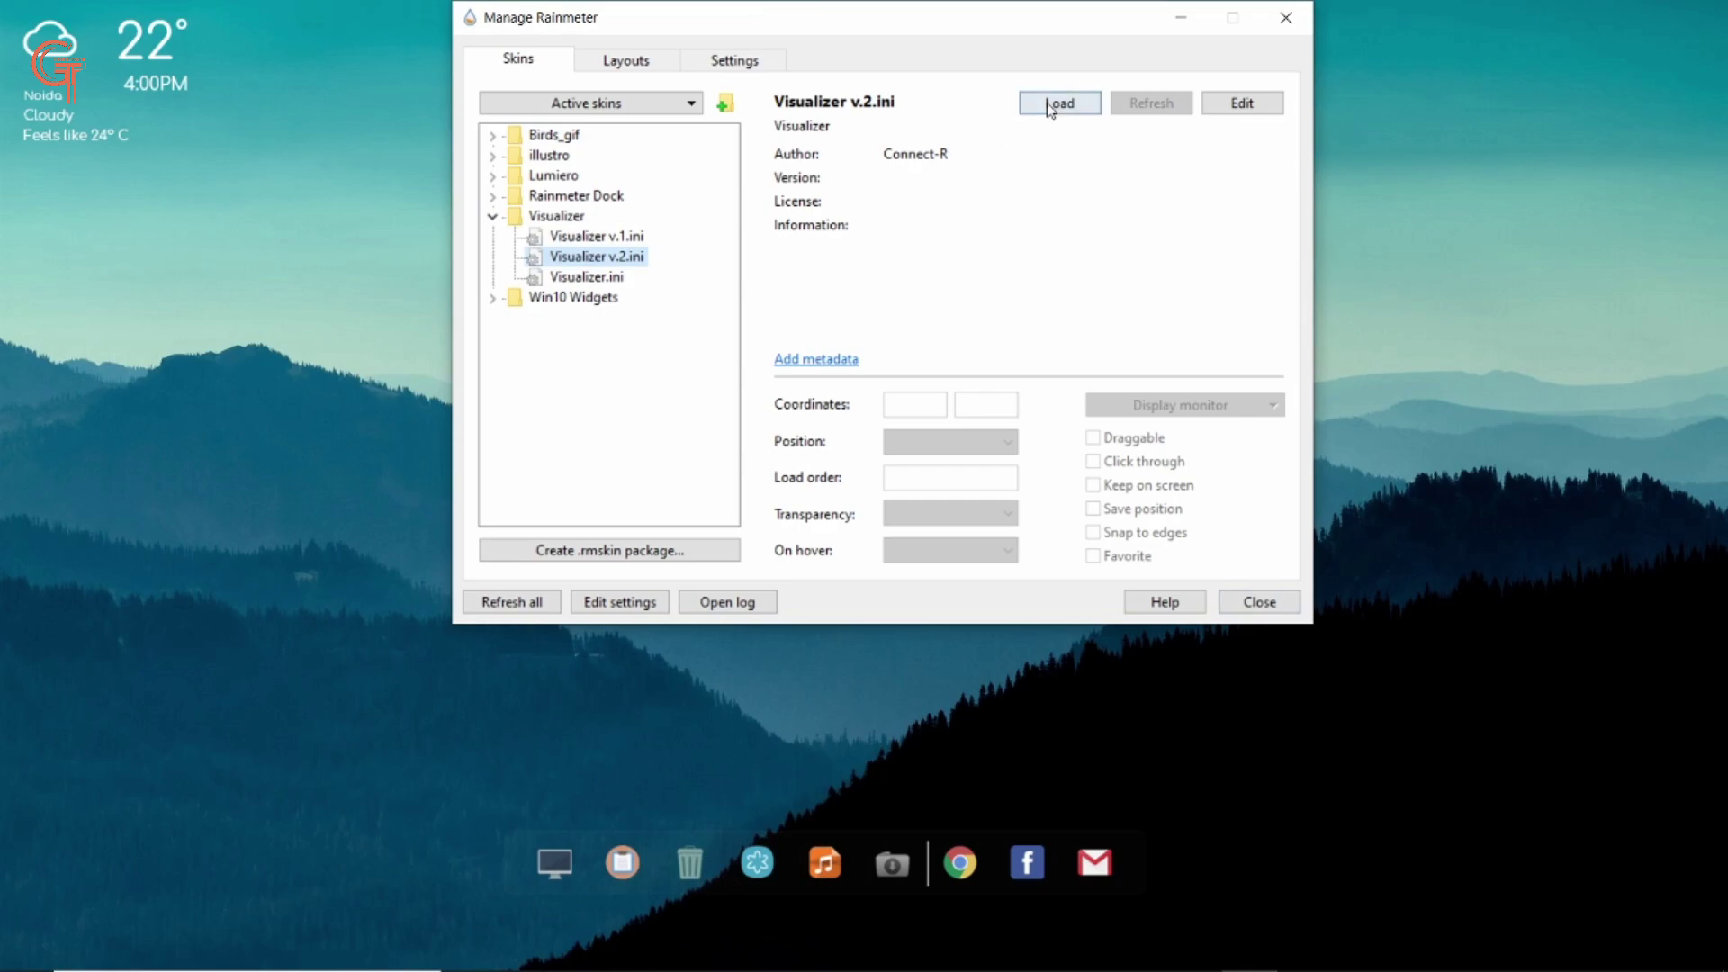
click(1050, 106)
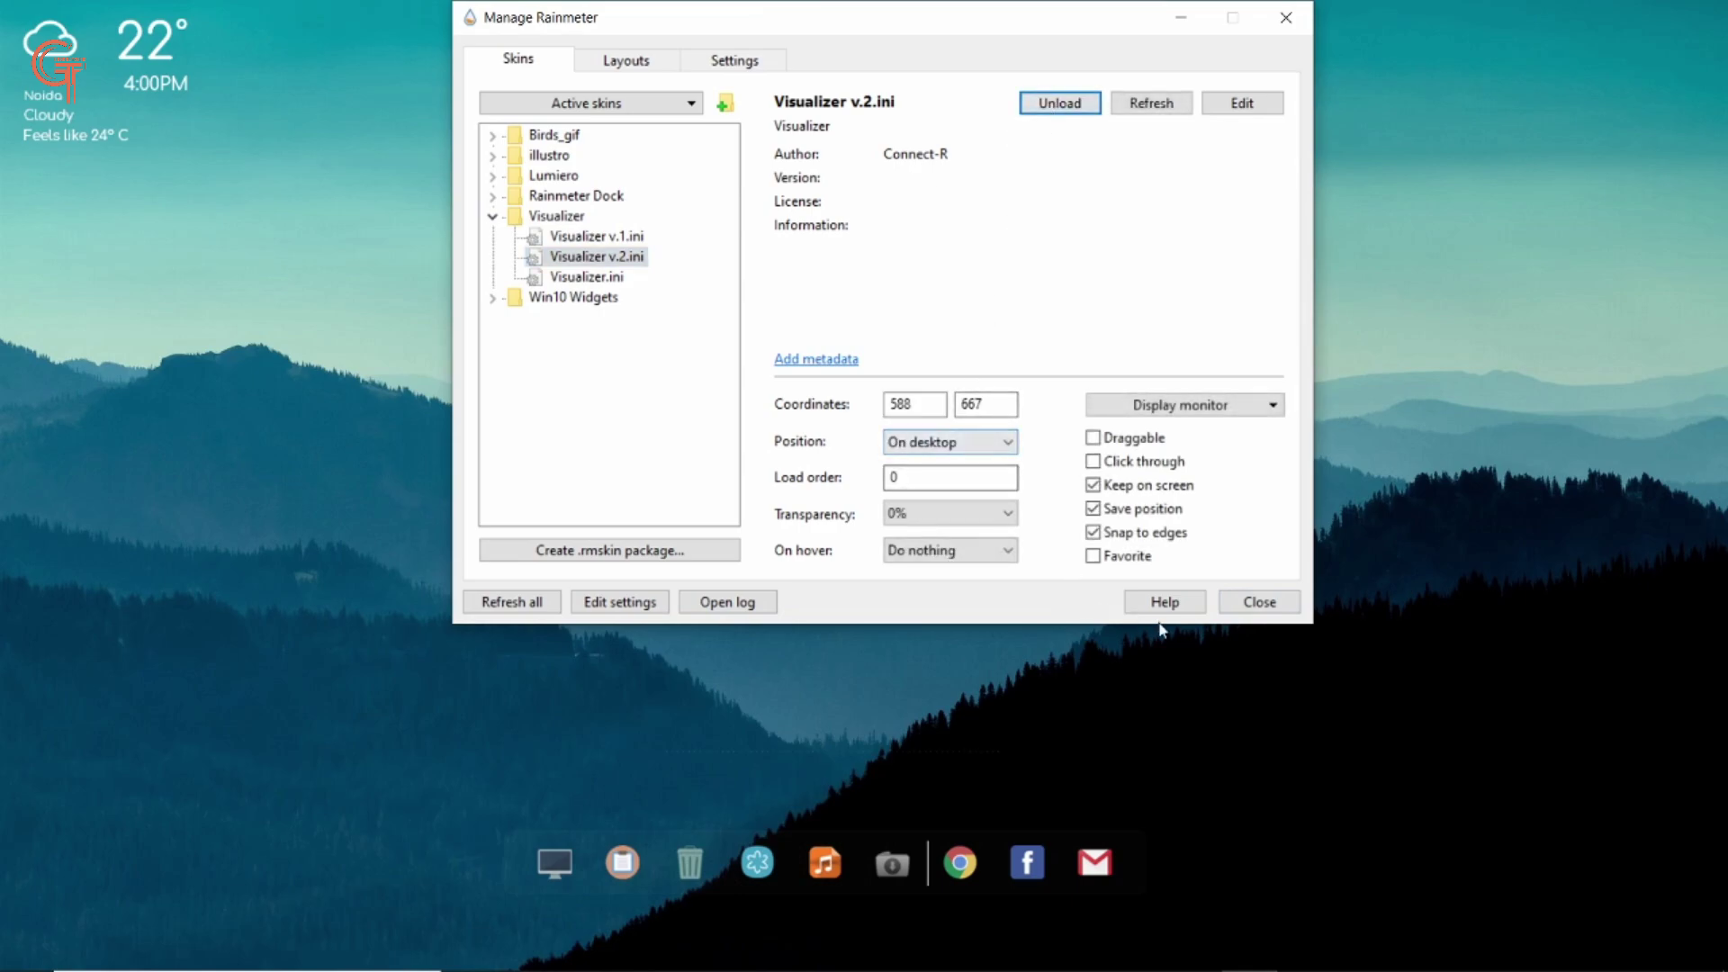
click(1242, 603)
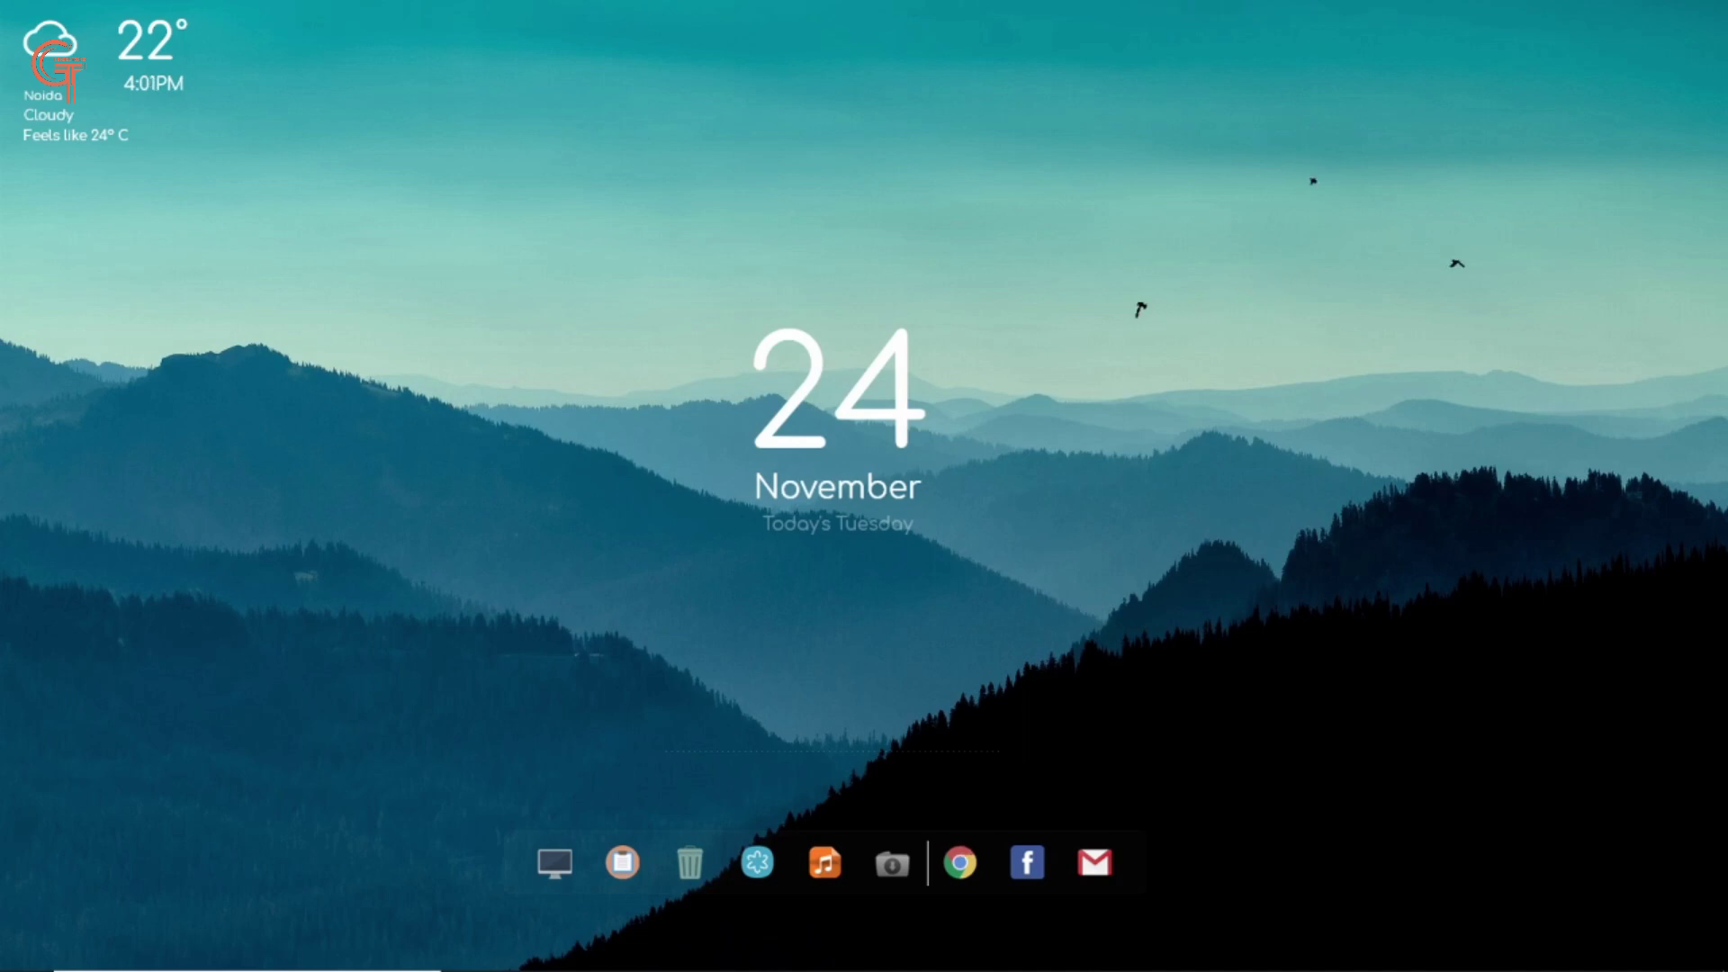
- Resume the song in Groove Music to drive the visualizer and minimize the player
mouse_move(756, 965)
click(1192, 950)
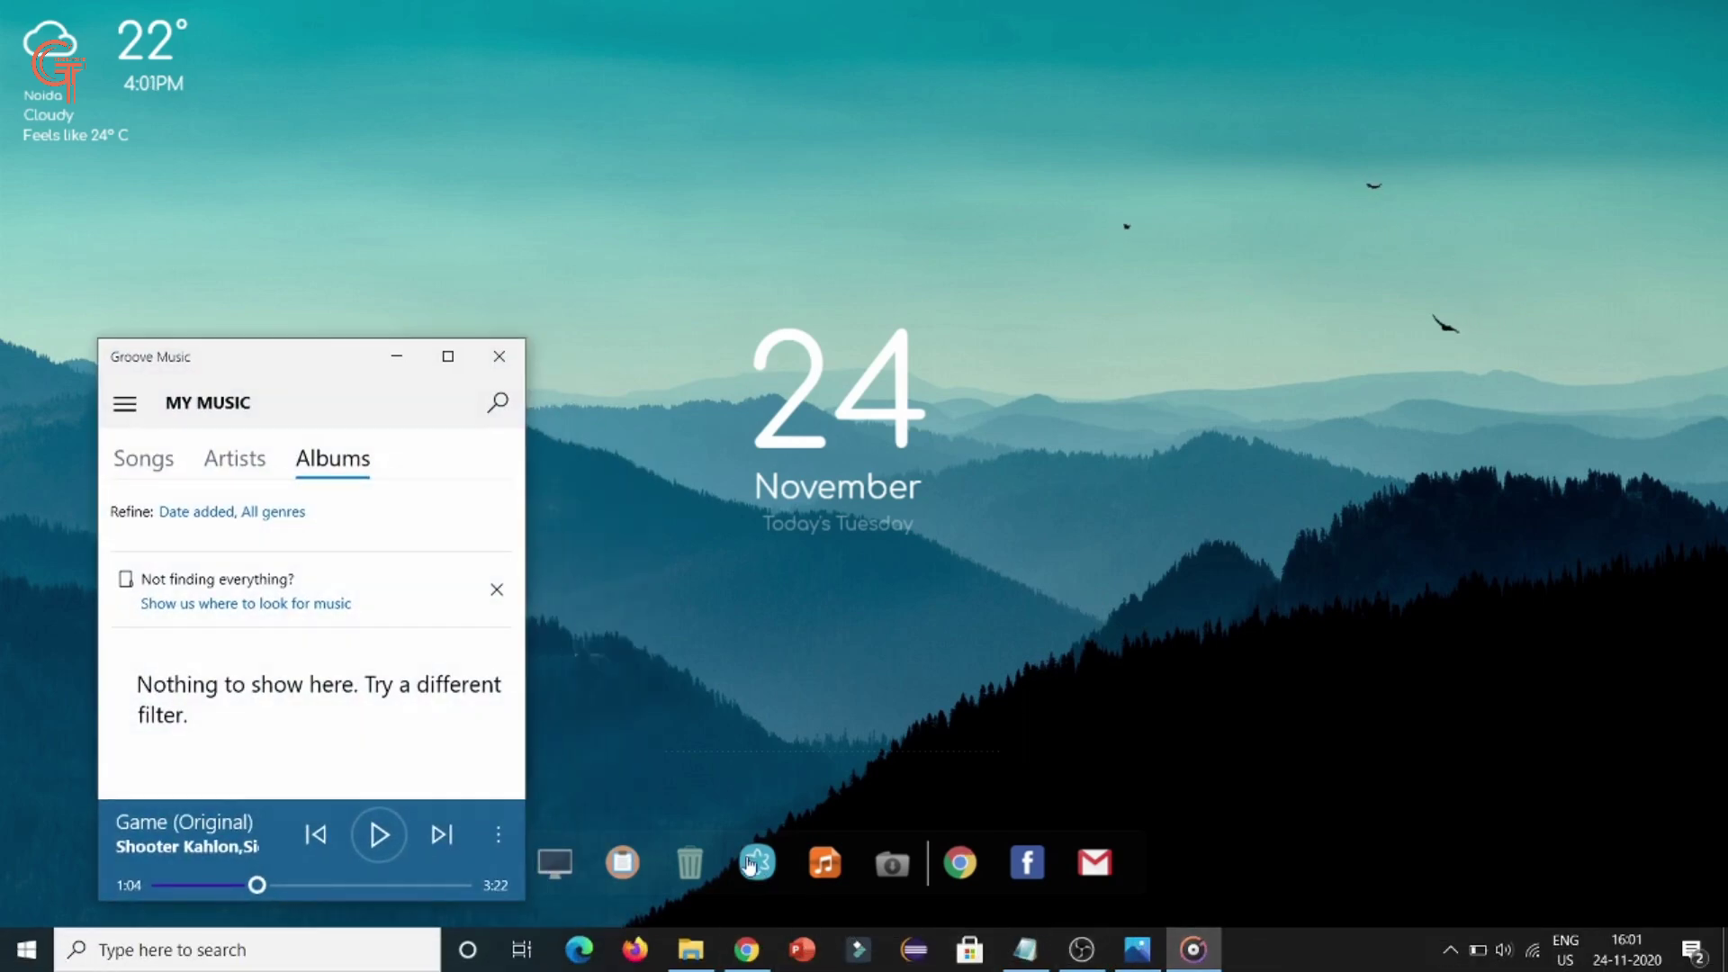
click(382, 834)
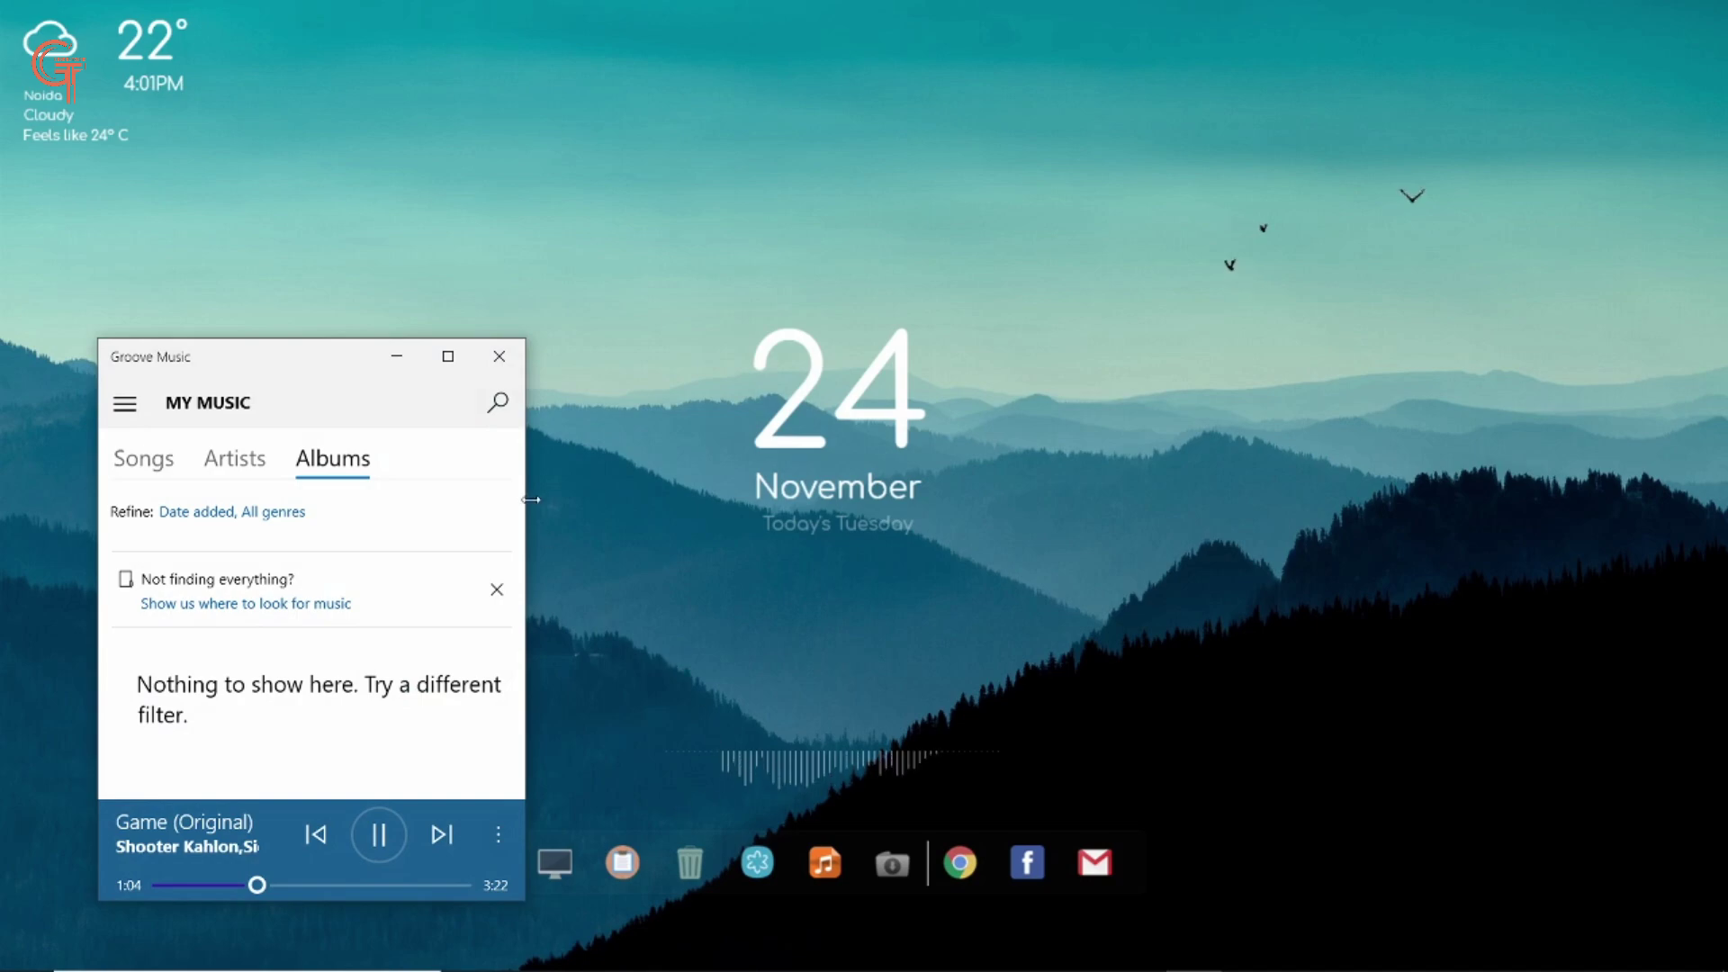
click(400, 357)
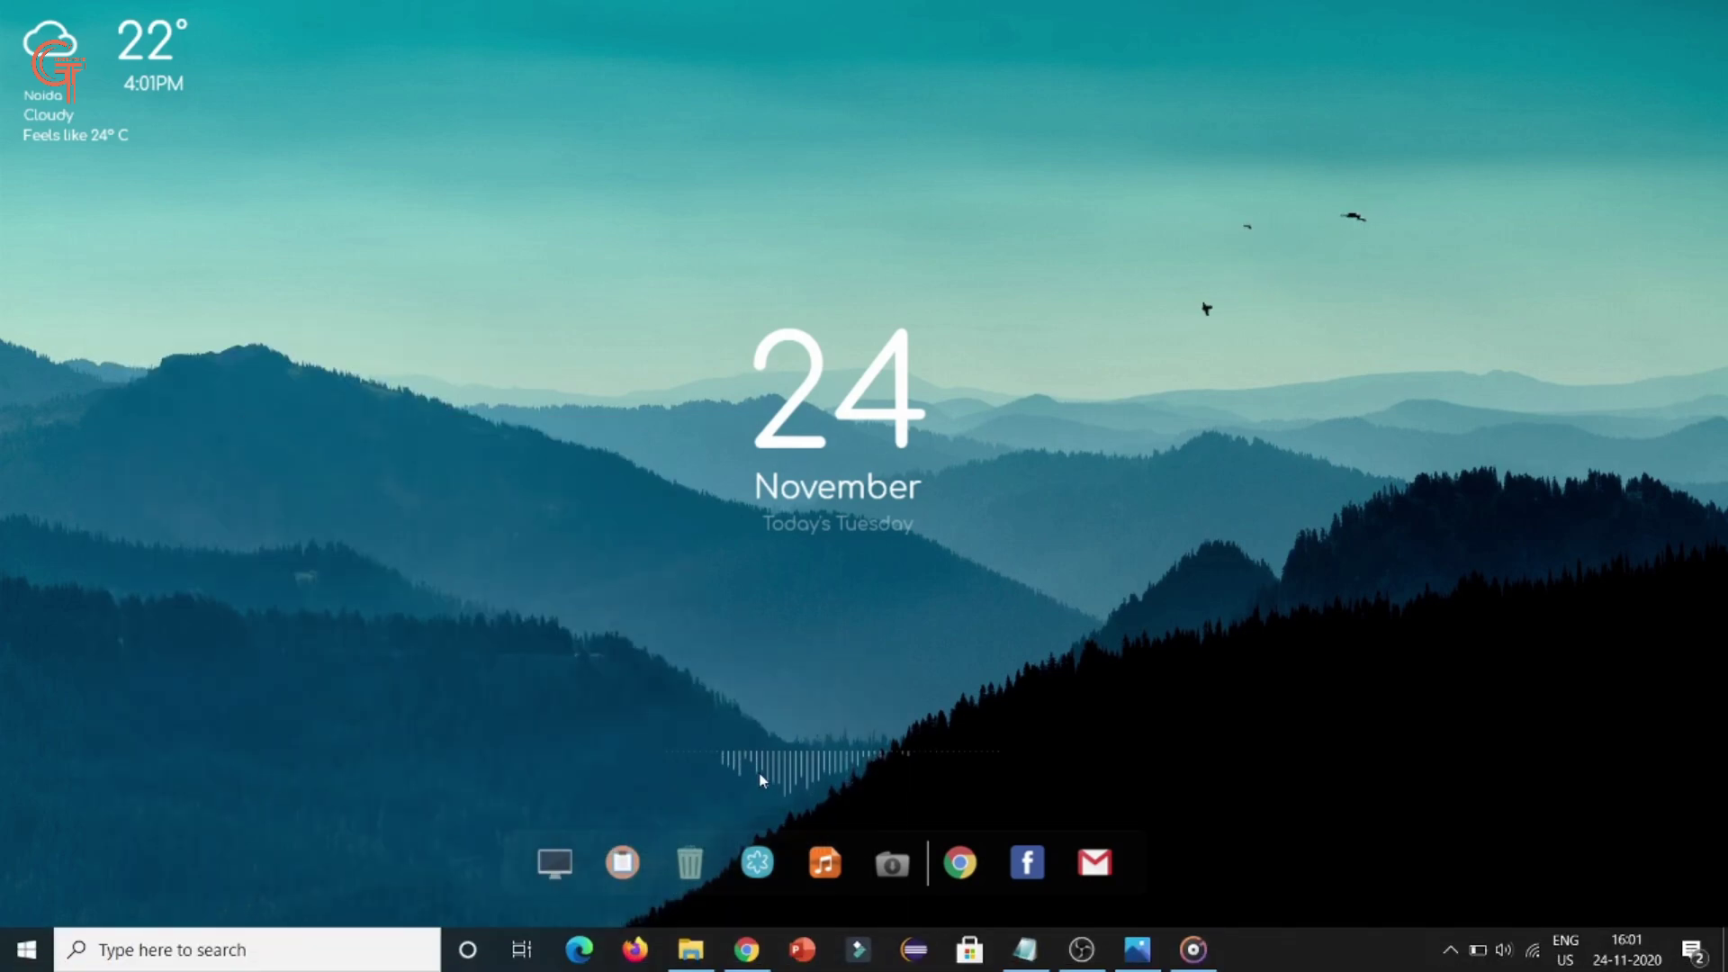
- Make the visualizer skin draggable and move it slightly down, just above the dock
right_click(761, 779)
mouse_move(916, 613)
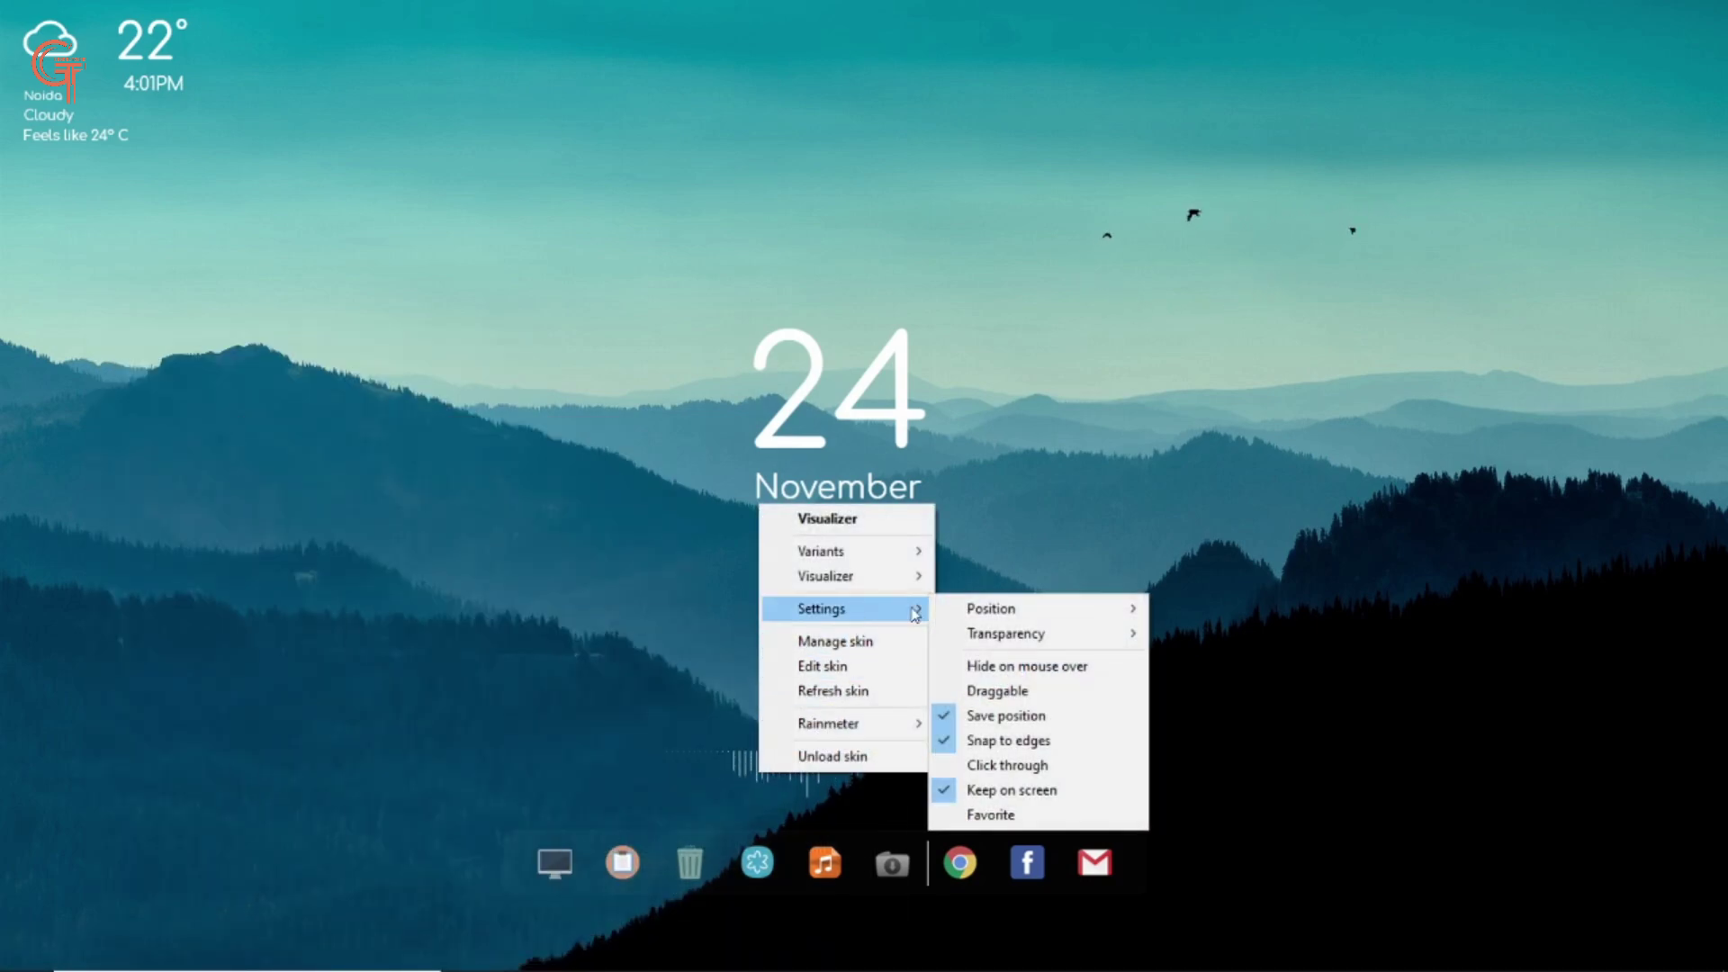
click(997, 695)
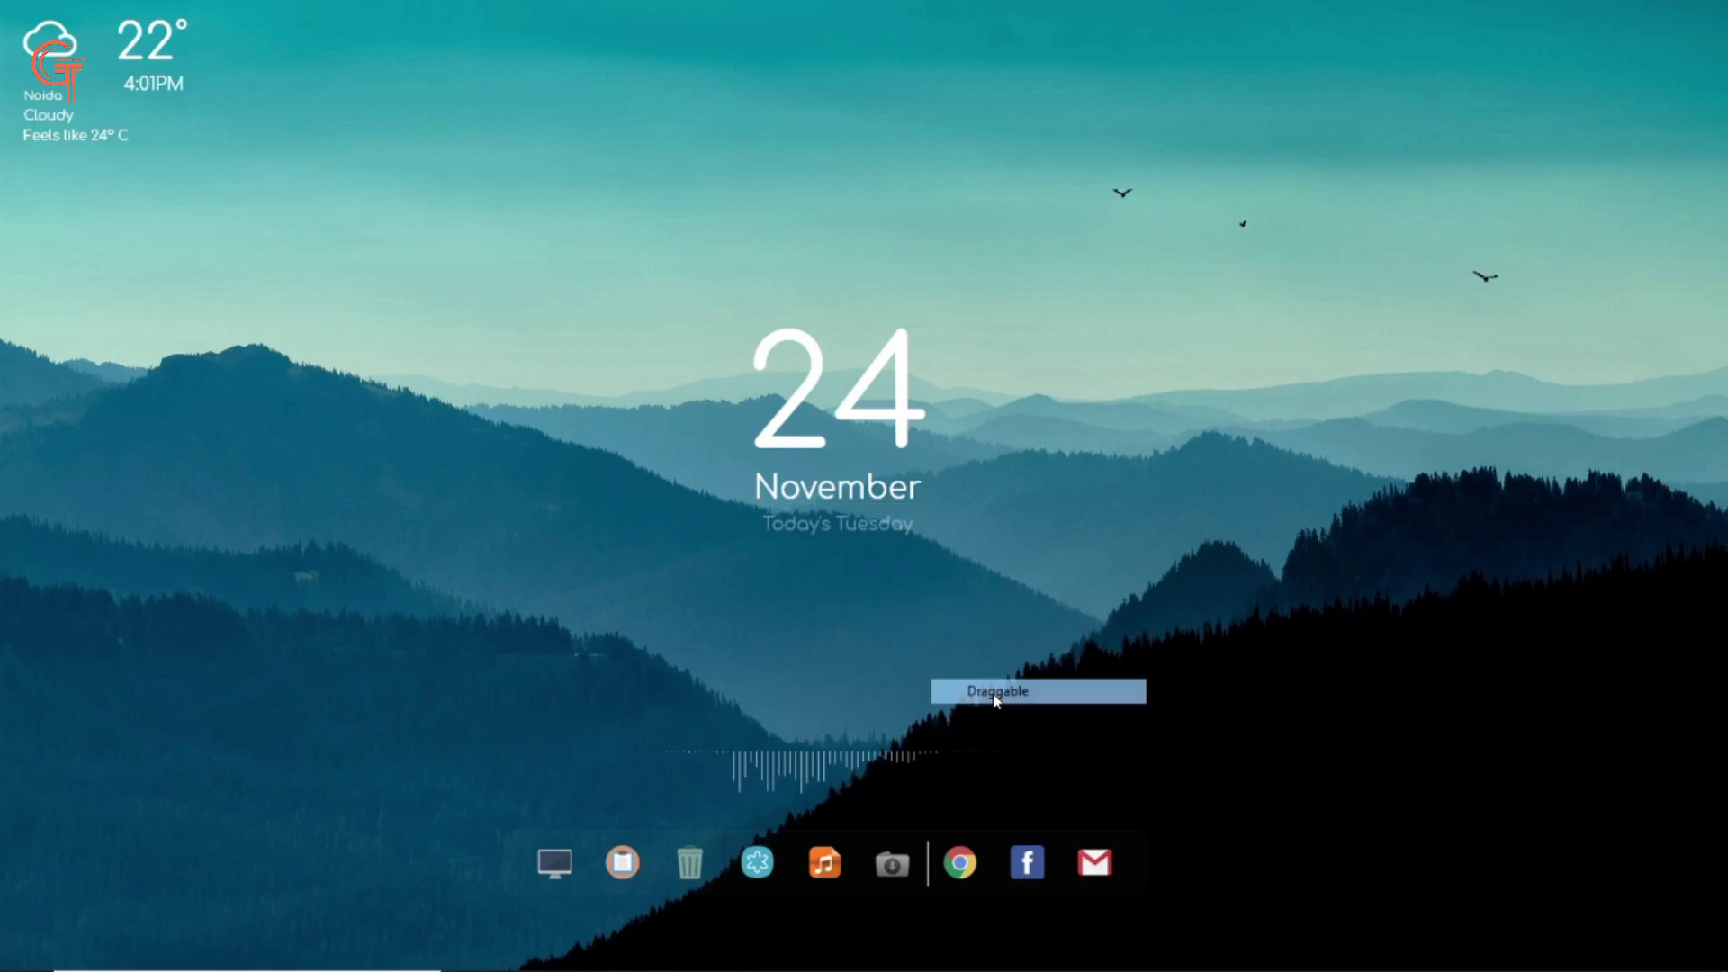
mouse_move(810, 765)
mouse_down()
mouse_move(695, 567)
mouse_move(635, 185)
mouse_move(813, 654)
mouse_move(793, 775)
mouse_move(945, 782)
mouse_move(1201, 738)
mouse_move(1179, 808)
mouse_move(1238, 820)
mouse_move(819, 780)
mouse_up()
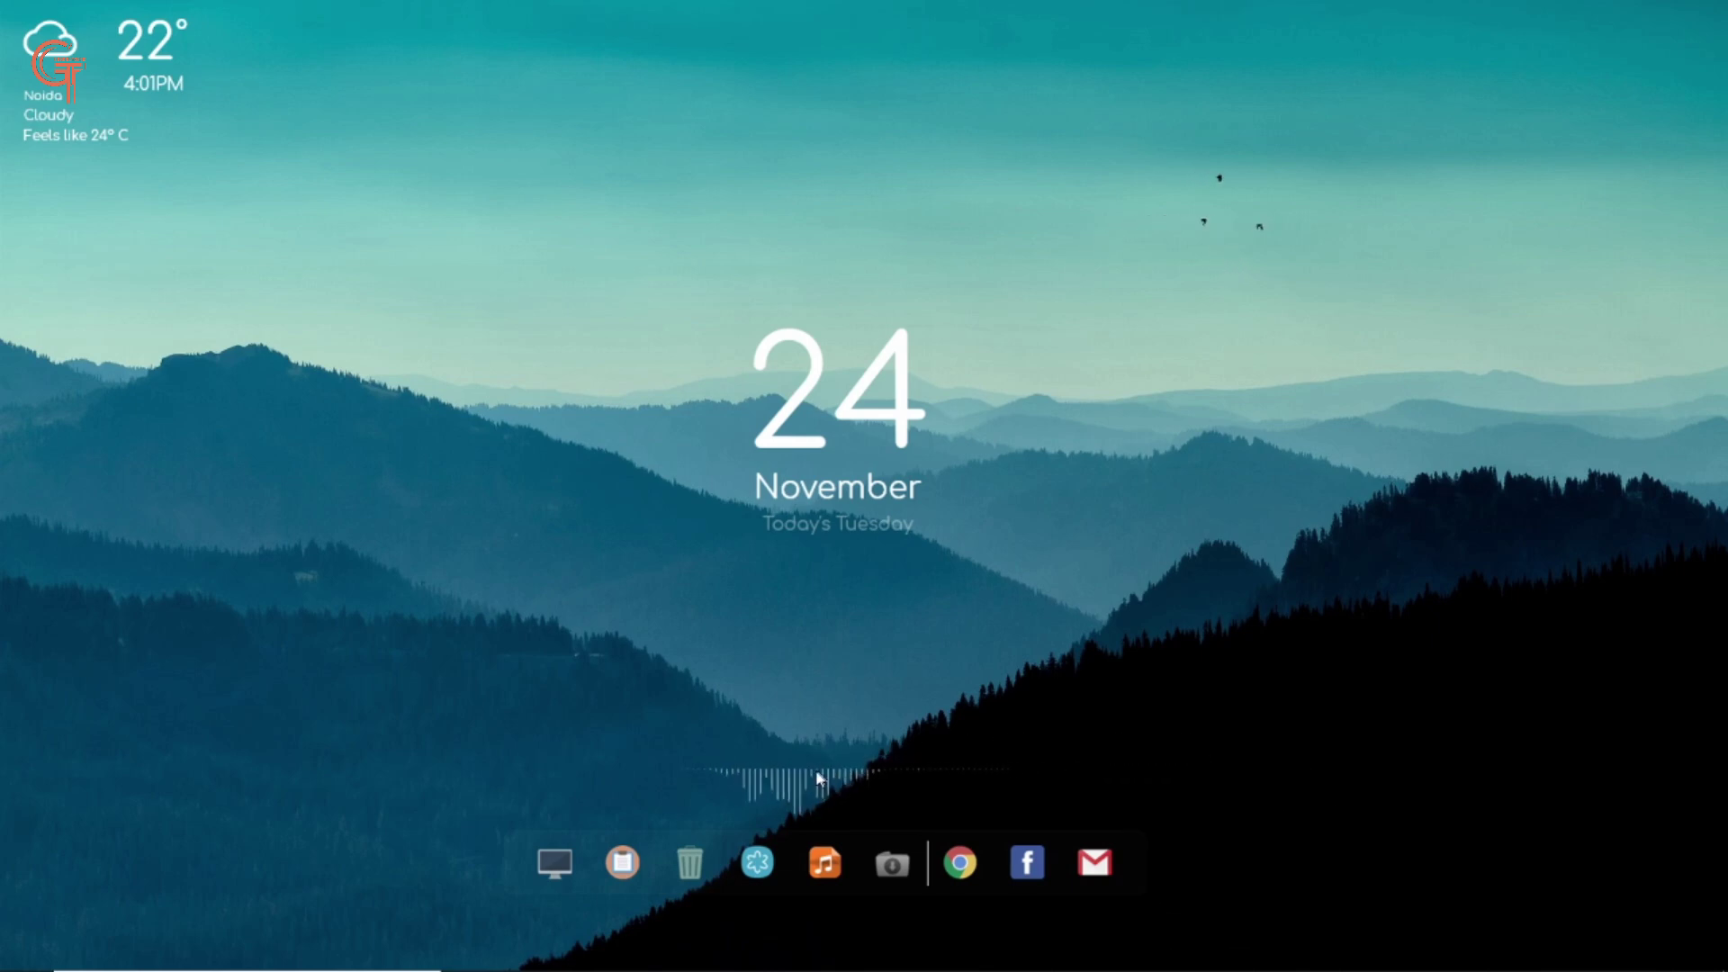